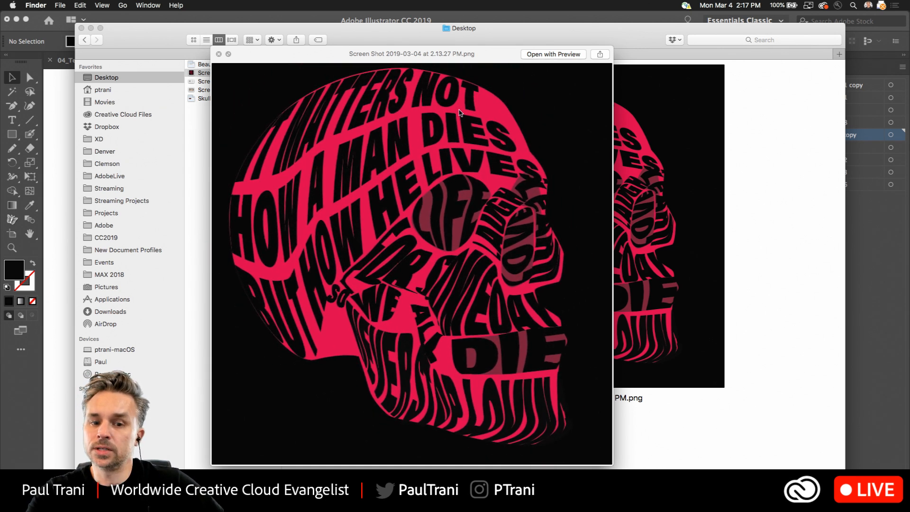
Close the preview of the red skull lettering reference, widen the Desktop file list column, and close the folder window
click(111, 248)
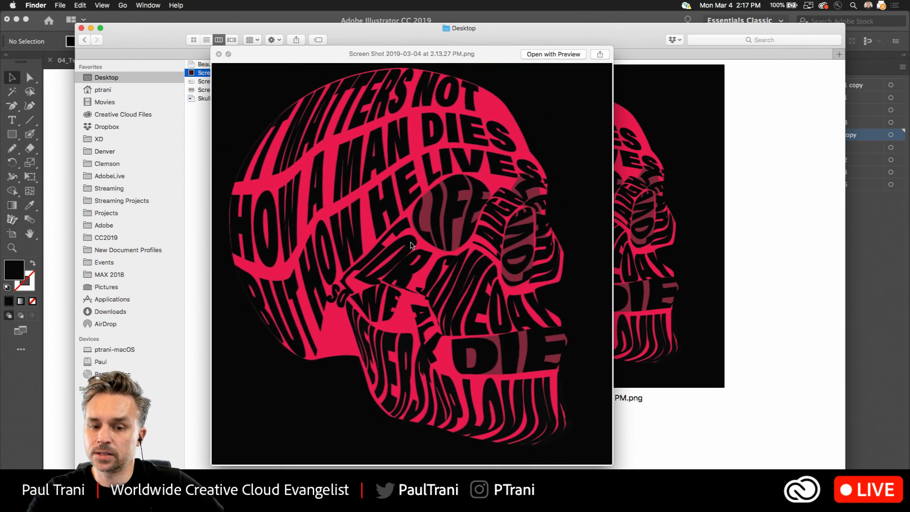
click(219, 54)
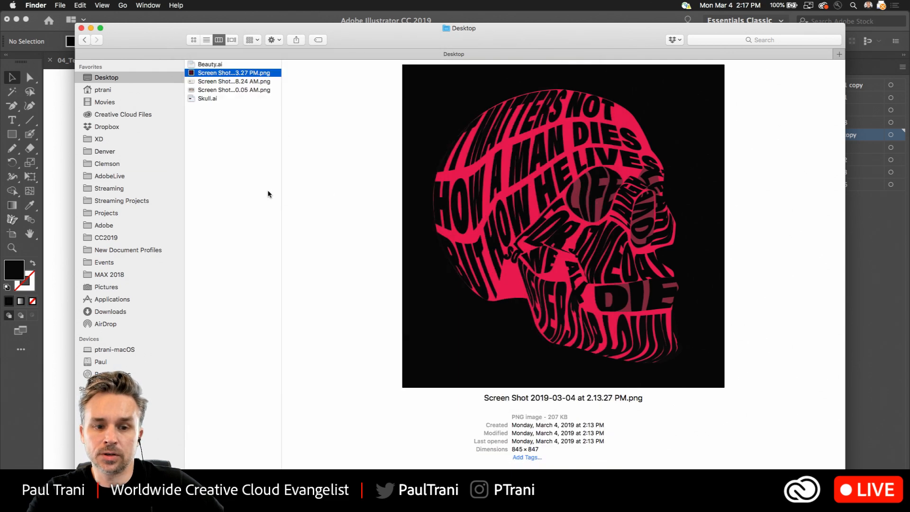
click(244, 184)
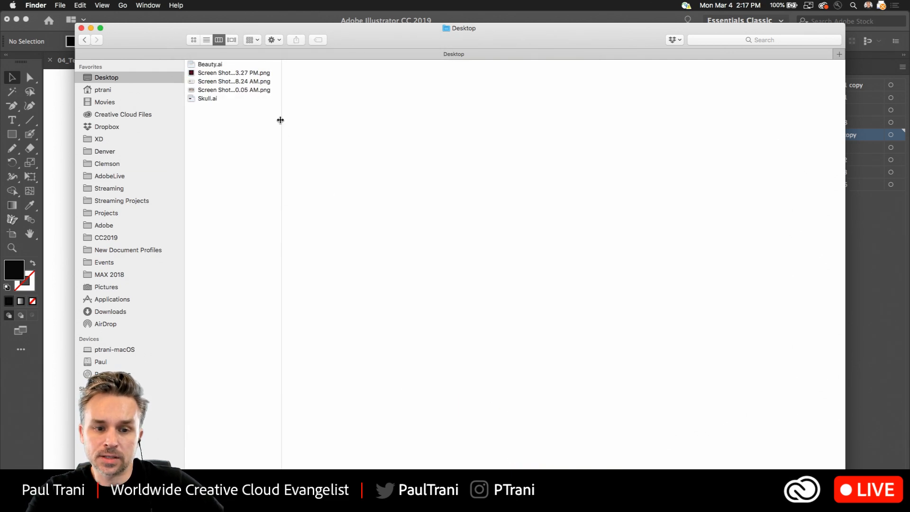
drag(280, 120, 325, 124)
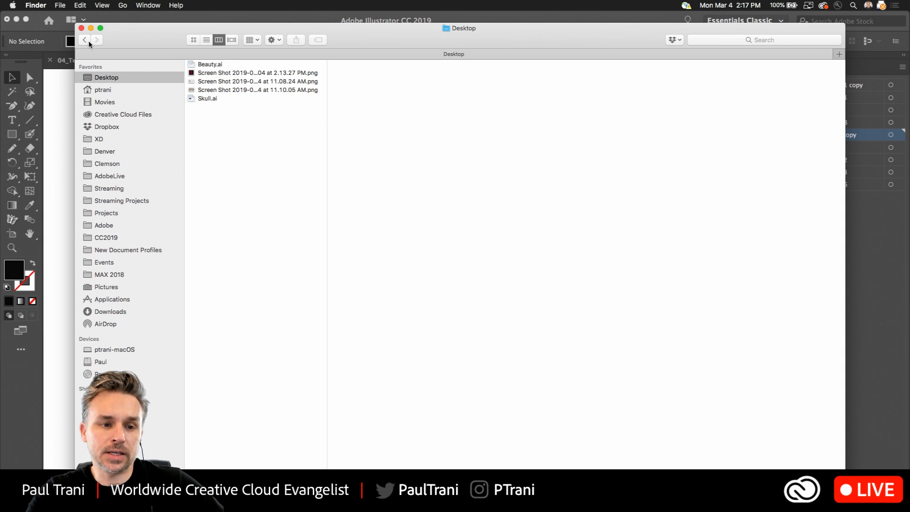
click(82, 28)
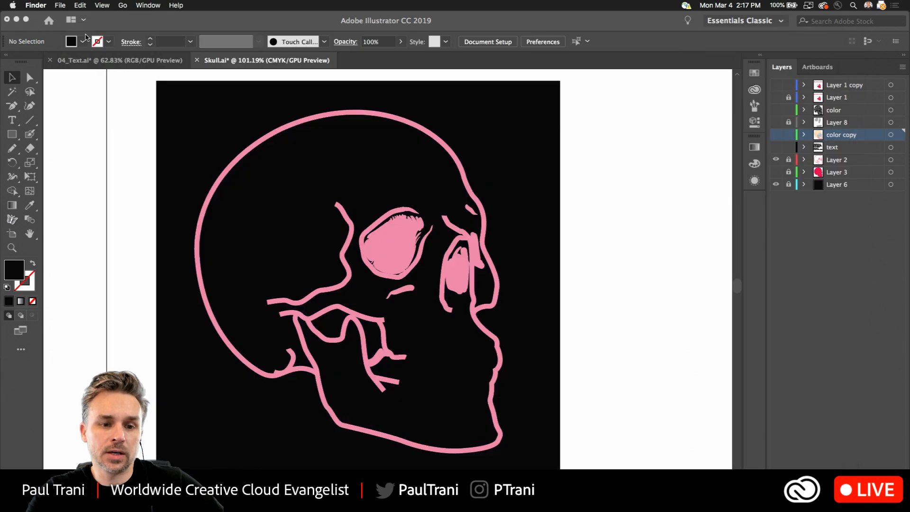
Switch to the 04_Text.ai document and examine the whale-shaped Moby Dick lettering
click(97, 61)
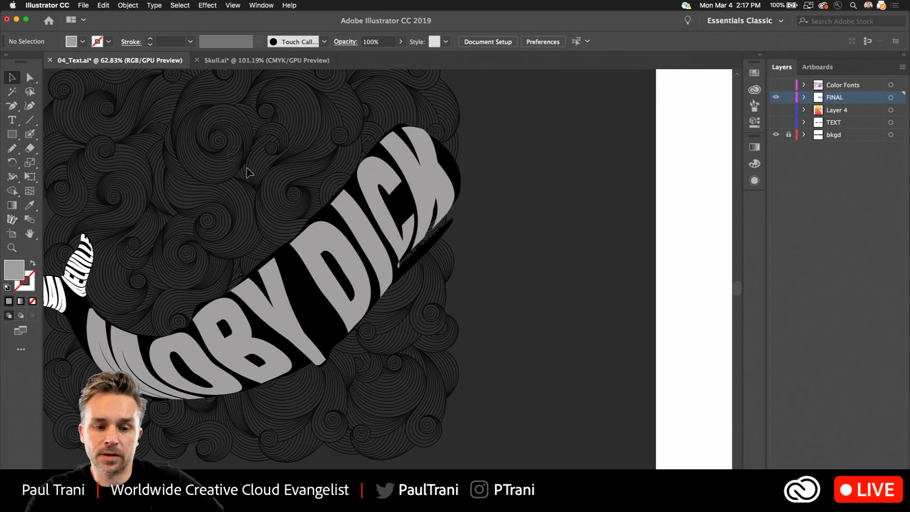
scroll(183, 150, up, 3)
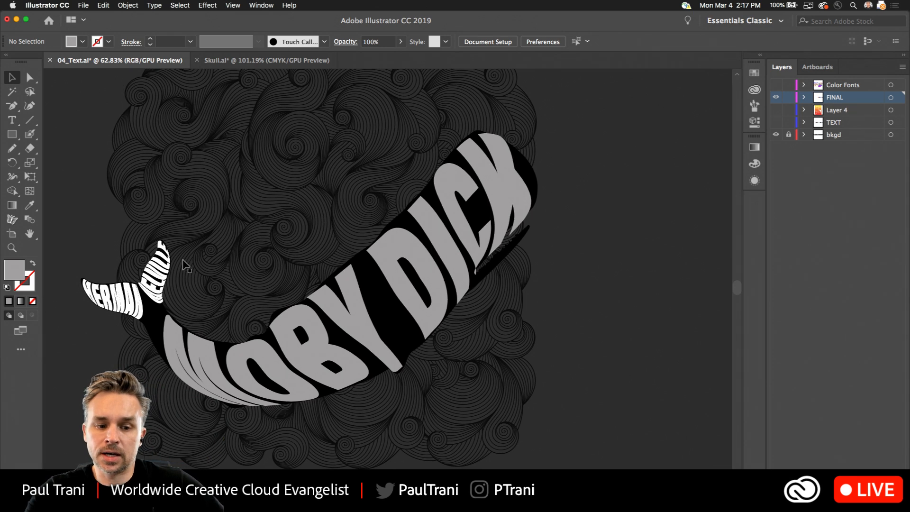
scroll(185, 265, up, 2)
drag(167, 212, 210, 209)
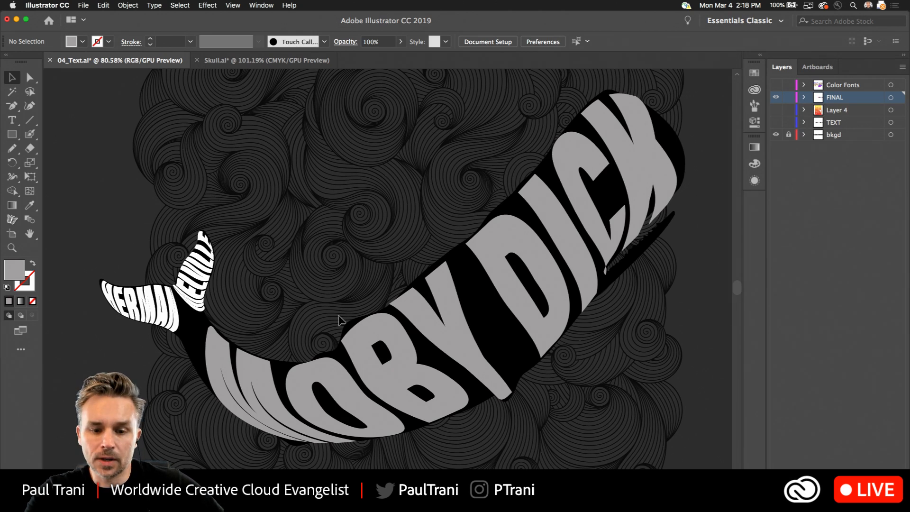
Return to the Skull.ai document and add a new layer above the color copy layer
click(225, 62)
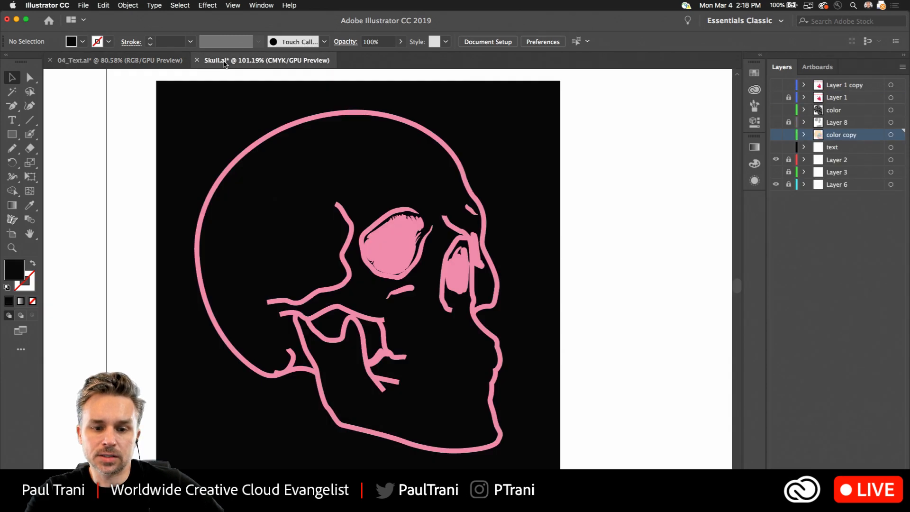
scroll(425, 287, up, 1)
scroll(226, 175, up, 3)
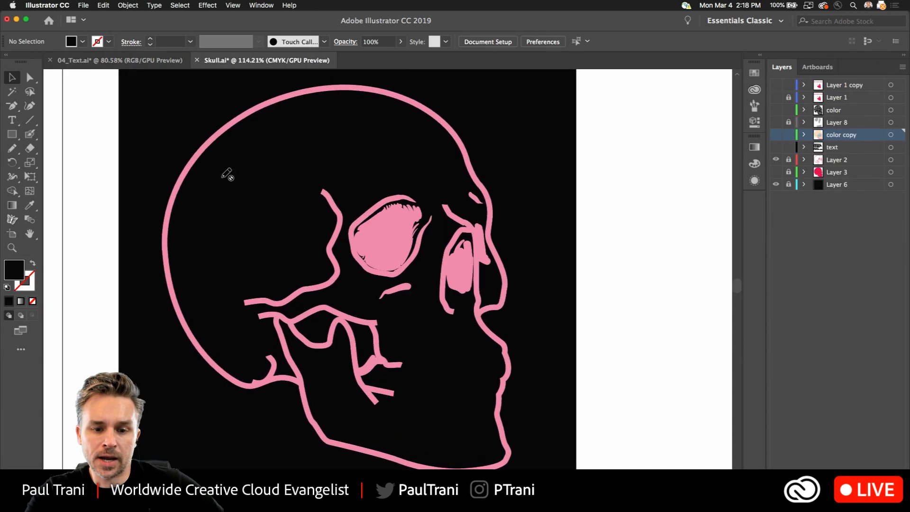
scroll(221, 138, up, 2)
scroll(222, 138, down, 1)
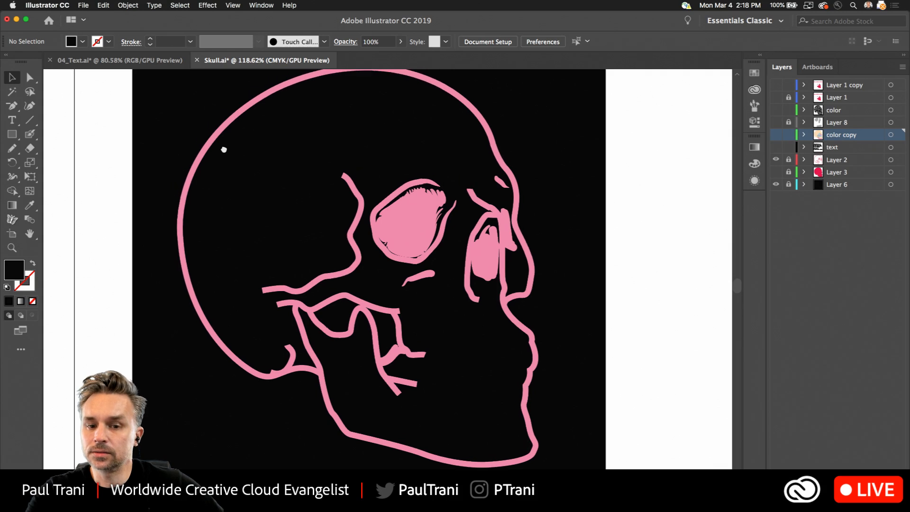
scroll(209, 130, down, 1)
drag(209, 131, 237, 157)
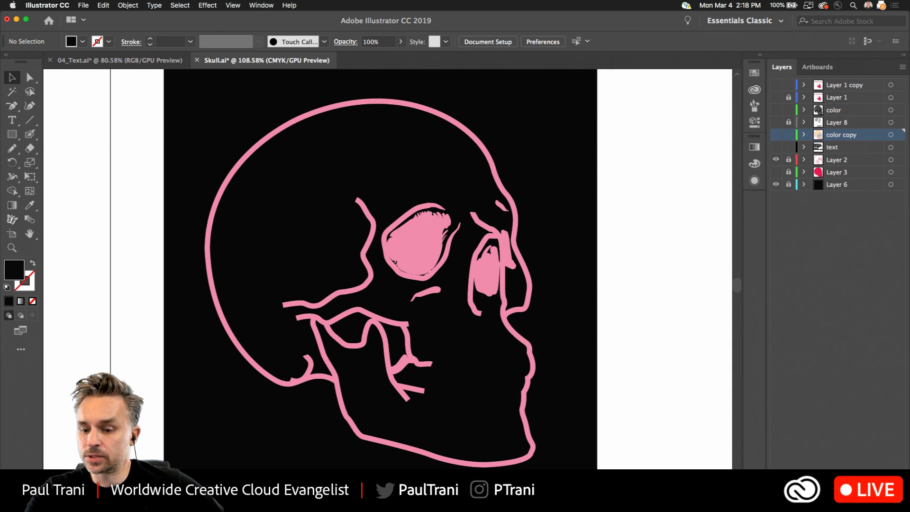
key(super+l)
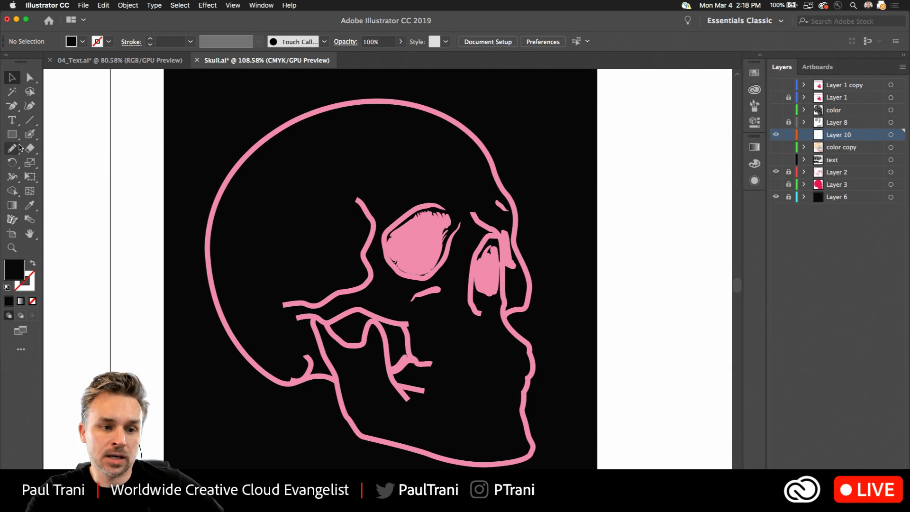
Activate the Pencil tool and change the fill colour from black to green
key(n)
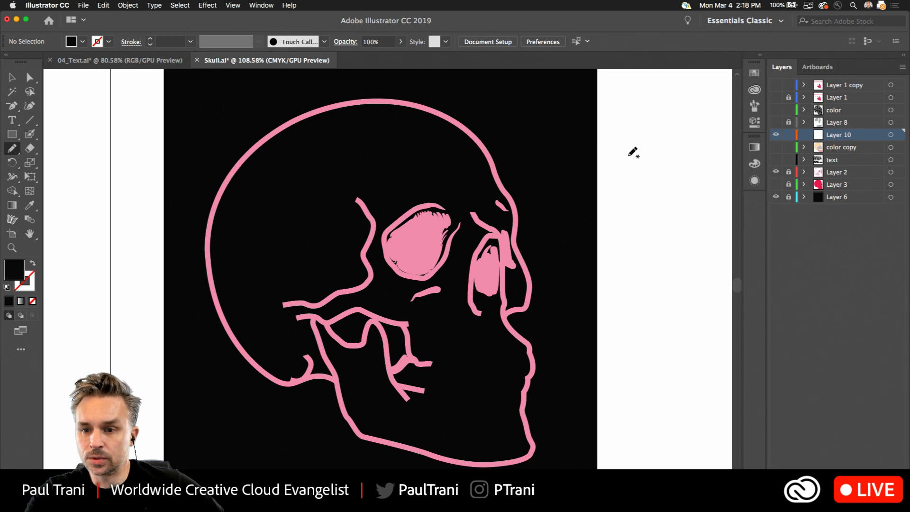
double_click(11, 273)
text(FF005C)
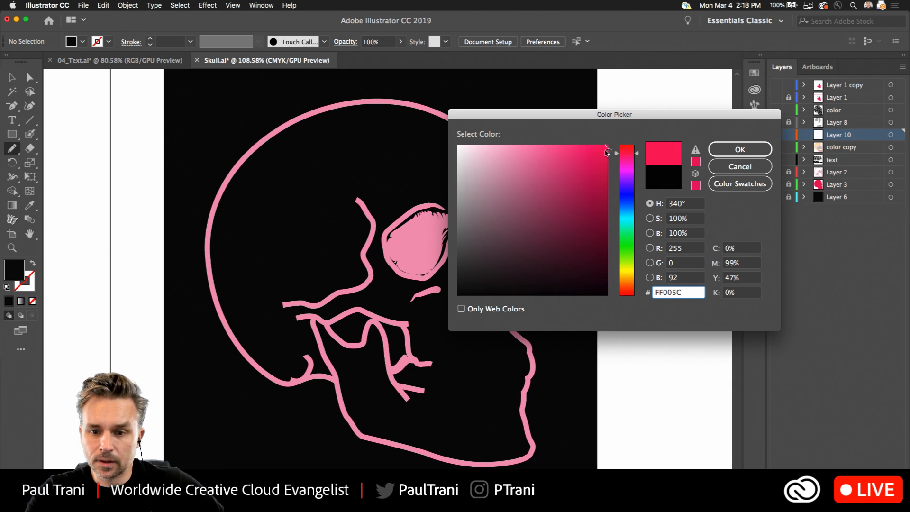
click(628, 246)
click(718, 149)
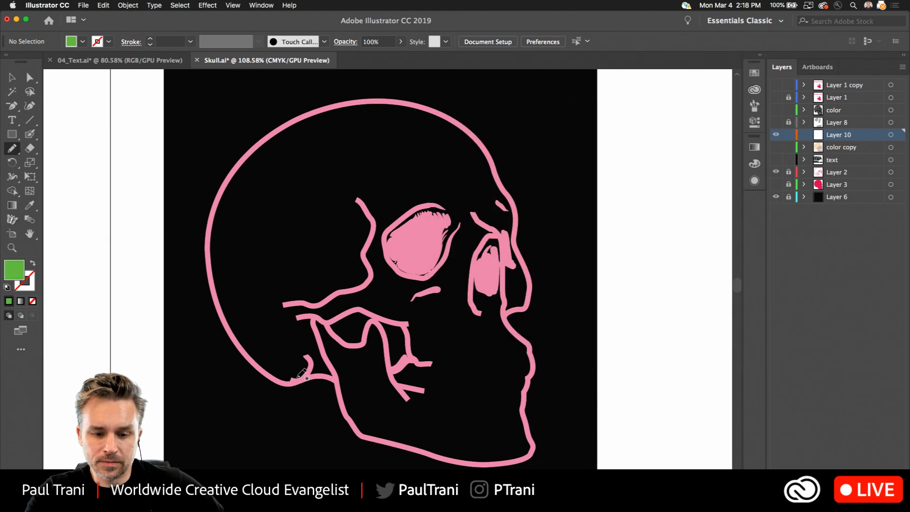
Lock the color copy and text layers
mouse_move(297, 379)
mouse_down()
mouse_move(241, 343)
mouse_move(216, 267)
mouse_move(242, 166)
mouse_move(276, 128)
mouse_move(389, 106)
mouse_move(441, 116)
mouse_move(495, 150)
mouse_move(491, 187)
mouse_move(395, 197)
mouse_move(374, 209)
mouse_move(367, 252)
mouse_move(308, 314)
mouse_move(303, 358)
mouse_move(275, 382)
mouse_up()
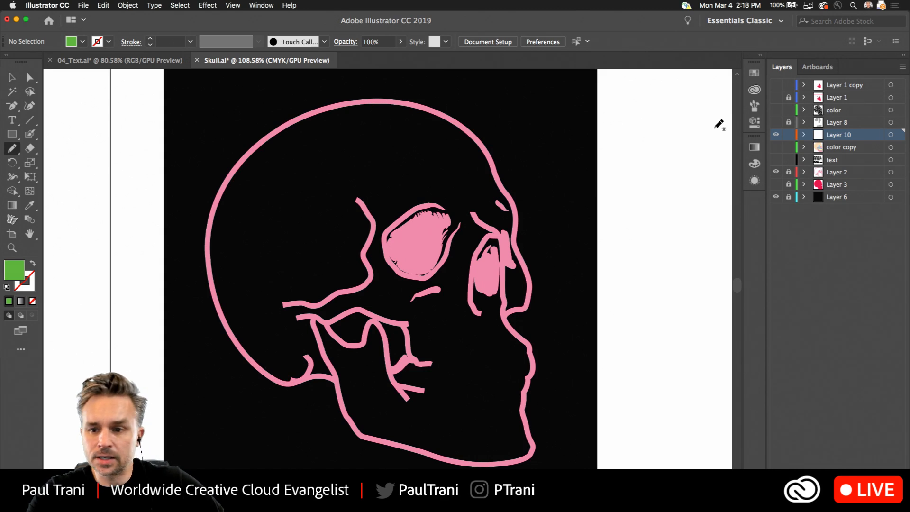
click(12, 77)
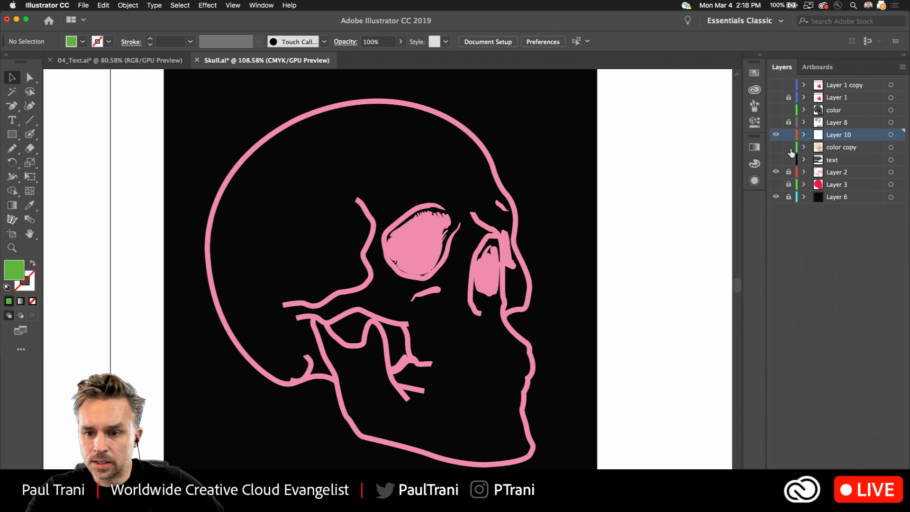
drag(790, 150, 789, 160)
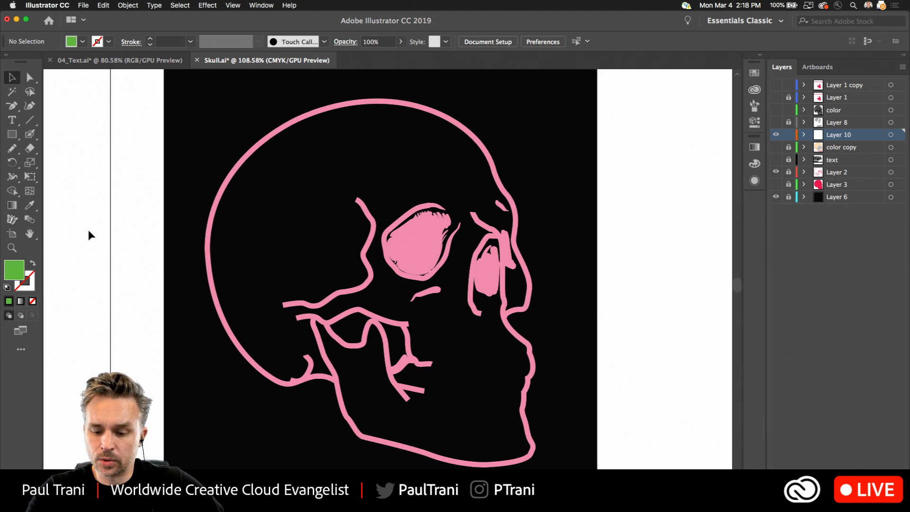
Trace the skull's cranium on Layer 10 with the Pen tool as a closed green shape reaching from forehead to jaw hinge
key(n)
mouse_move(313, 372)
mouse_down()
mouse_move(247, 353)
mouse_move(219, 286)
mouse_move(217, 200)
mouse_move(276, 130)
mouse_move(340, 100)
mouse_move(442, 99)
mouse_move(506, 141)
mouse_move(507, 194)
mouse_move(407, 196)
mouse_move(379, 211)
mouse_move(358, 260)
mouse_move(328, 283)
mouse_move(310, 319)
mouse_move(312, 374)
mouse_up()
key(p)
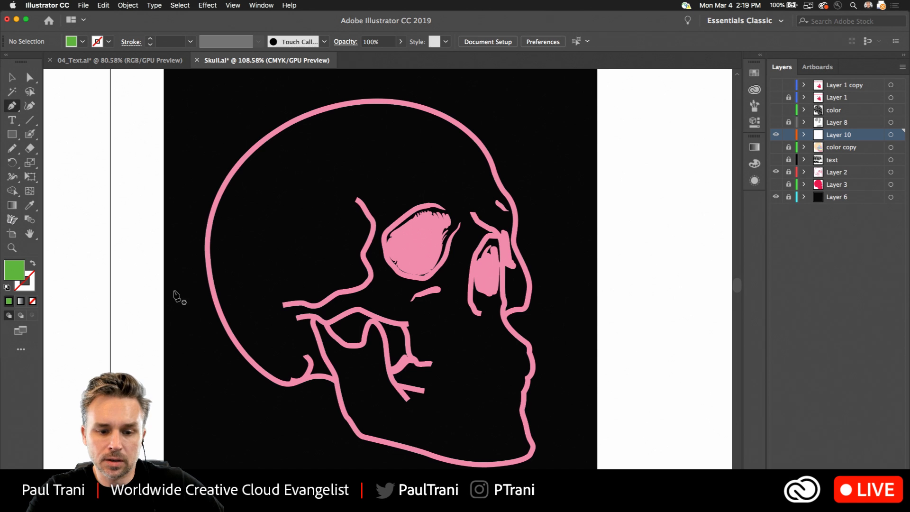
click(311, 375)
drag(217, 312, 196, 236)
drag(259, 147, 293, 133)
drag(400, 102, 438, 116)
drag(491, 164, 500, 208)
click(518, 207)
drag(409, 200, 376, 222)
drag(337, 261, 370, 289)
drag(313, 326, 317, 363)
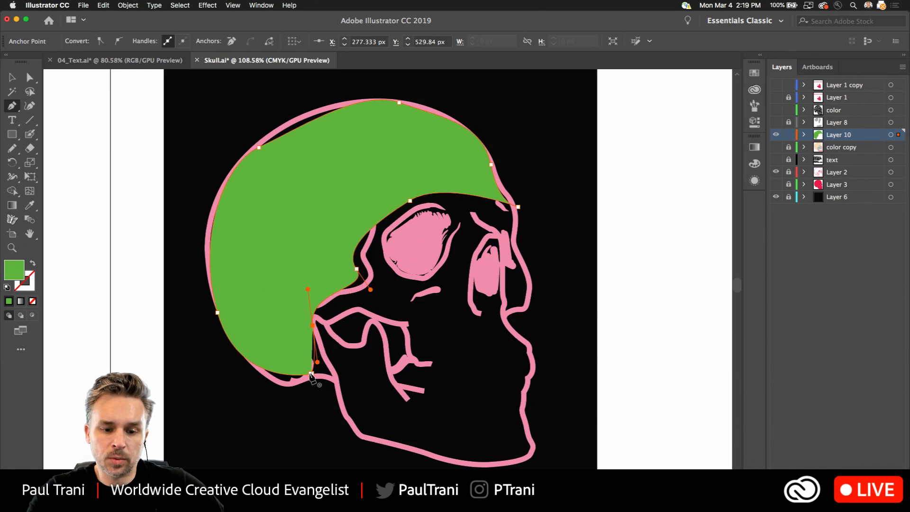
click(311, 374)
click(12, 78)
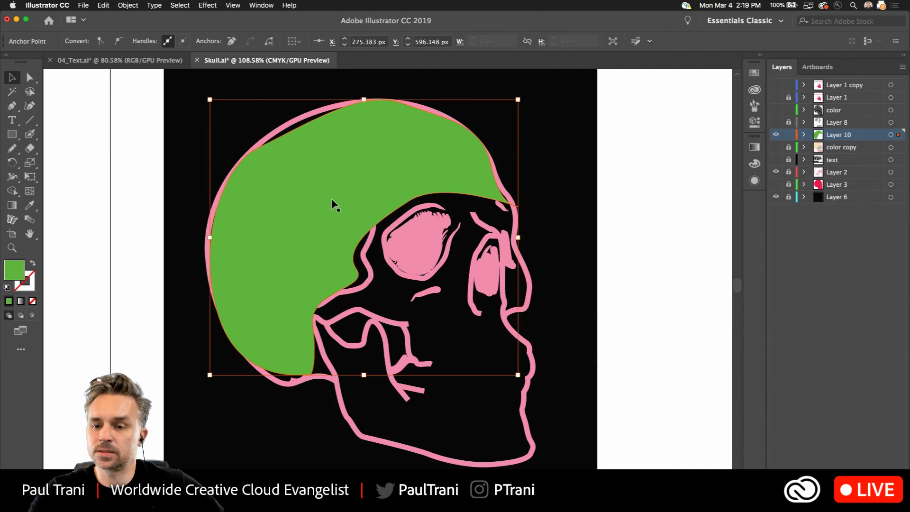
Show and unlock the color copy layer, and hide Layer 10, Layer 2 and Layer 6
click(776, 135)
click(777, 147)
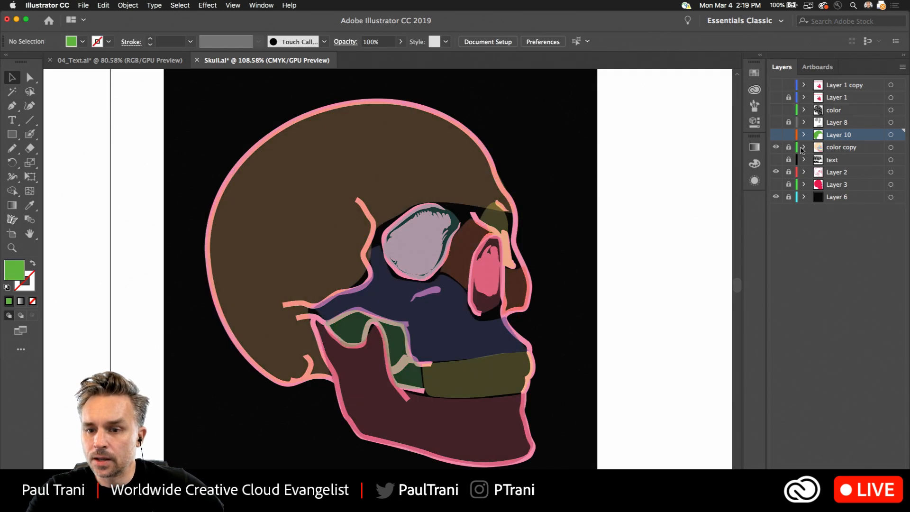
click(798, 151)
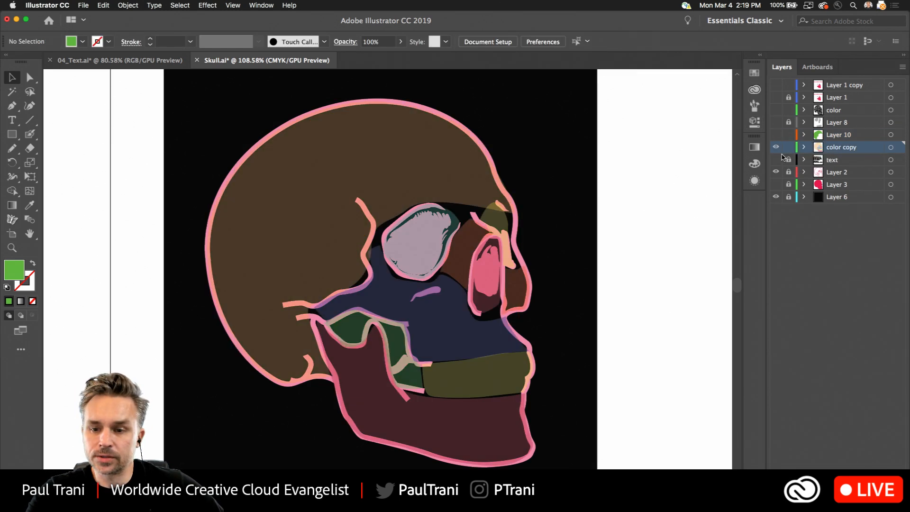
click(776, 173)
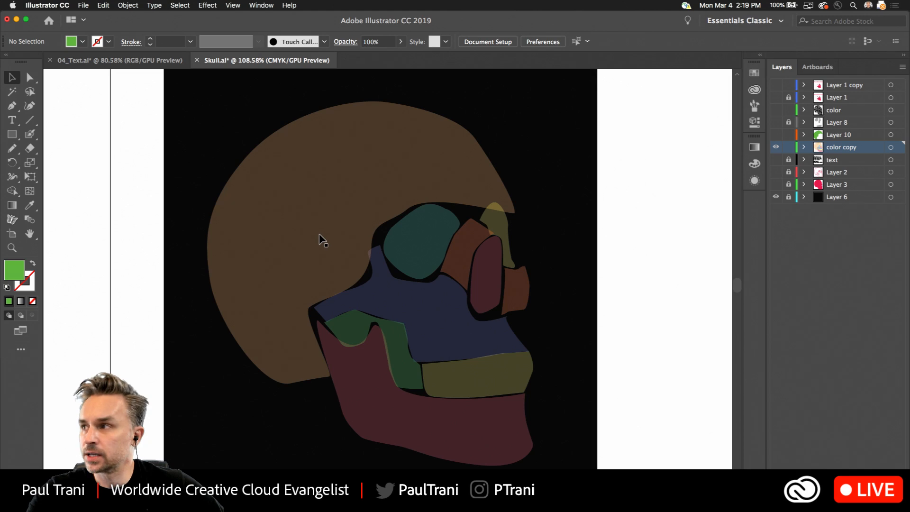
scroll(321, 240, up, 3)
click(776, 197)
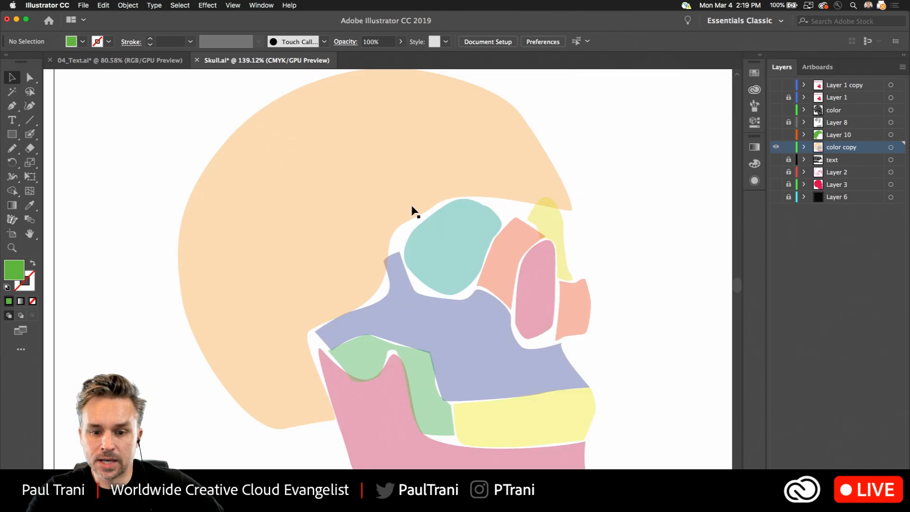
Select the orange cranium shape, and show, unlock and activate the text layer
scroll(356, 180, down, 2)
scroll(356, 181, right, 2)
click(246, 196)
scroll(246, 195, up, 2)
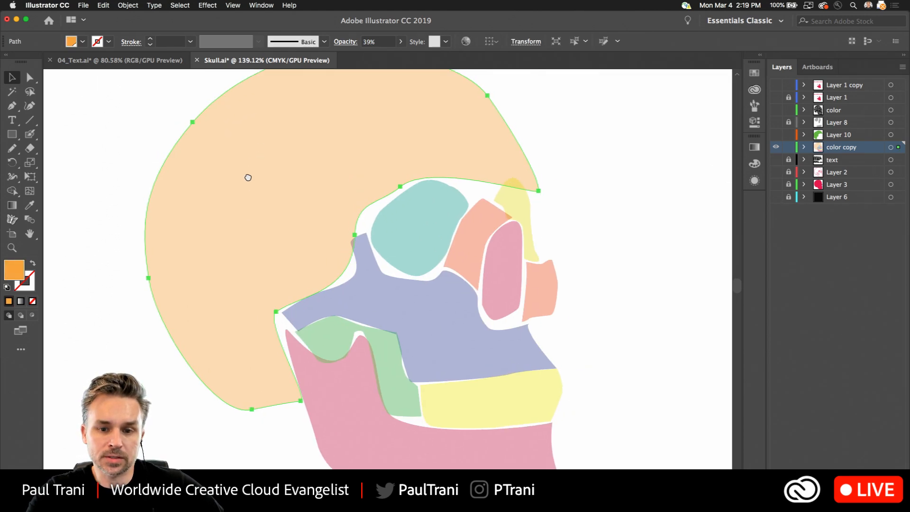
click(776, 160)
click(834, 160)
scroll(532, 172, down, 1)
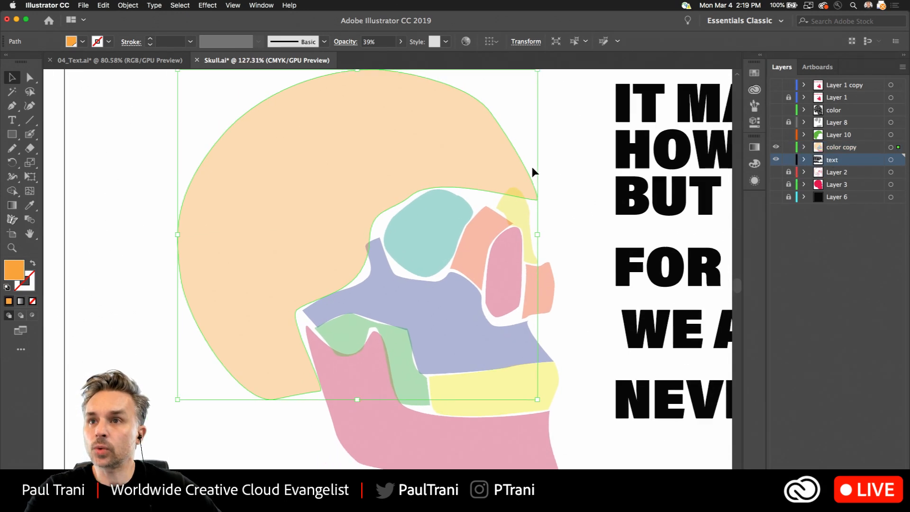
scroll(533, 168, down, 1)
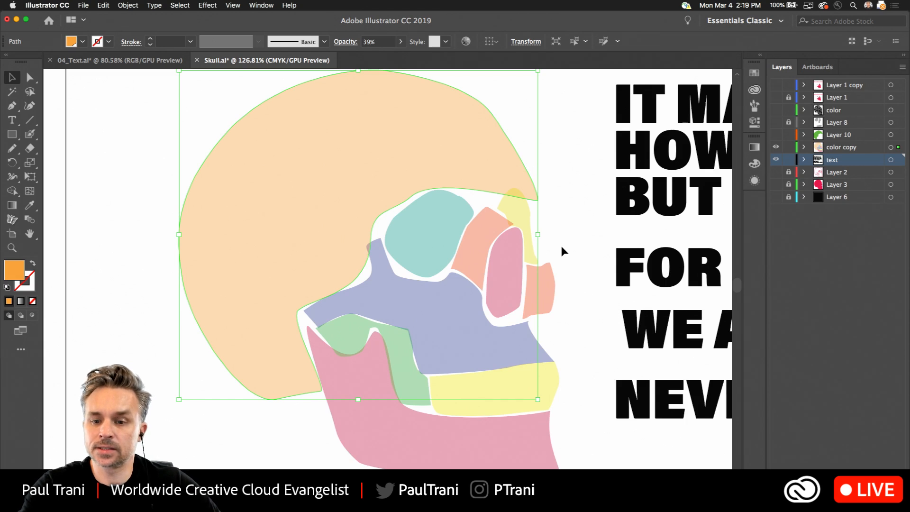
scroll(601, 190, down, 4)
drag(603, 160, 436, 200)
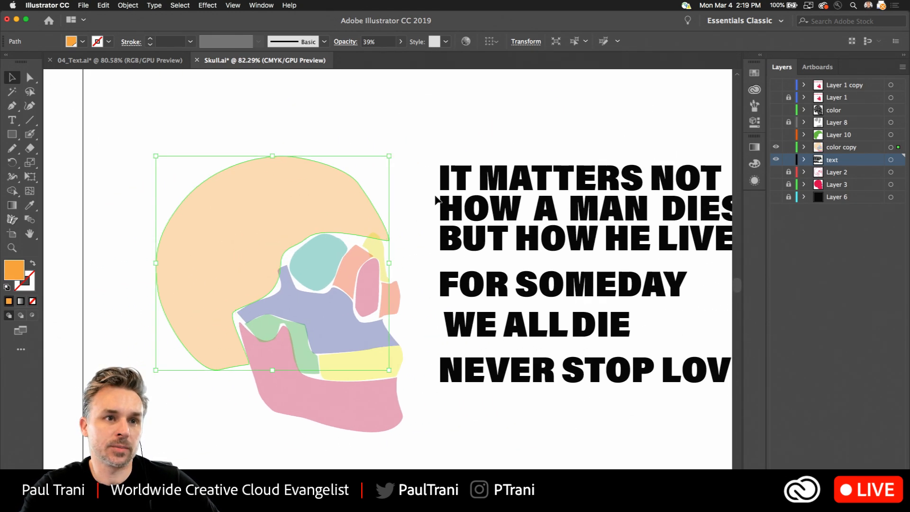
scroll(436, 200, up, 3)
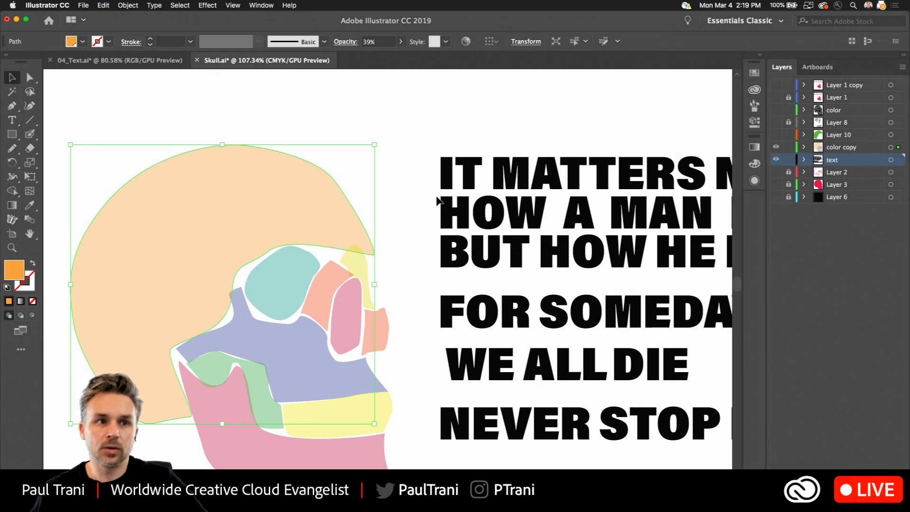
Move the three-line "IT MATTERS NOT HOW A MAN DIES BUT HOW HE LIVES." text block slightly up and to the right
click(259, 120)
click(515, 192)
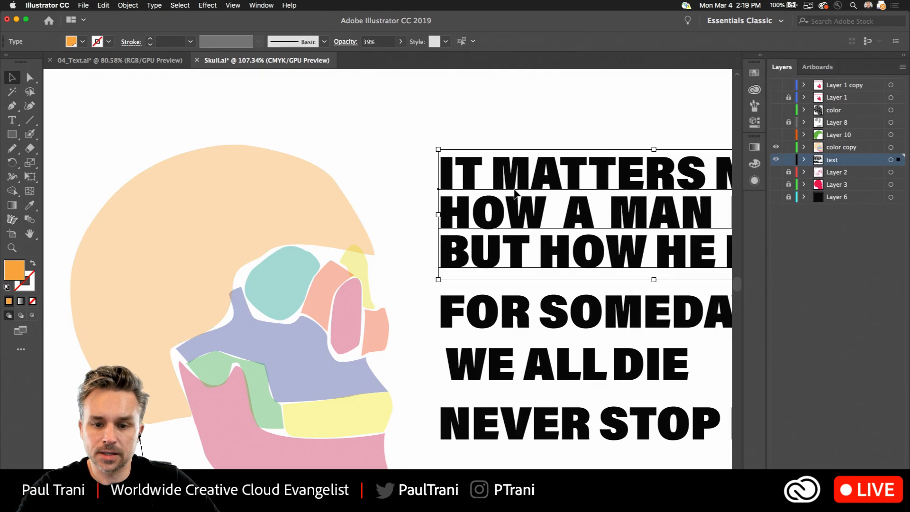
scroll(515, 192, down, 2)
scroll(513, 191, down, 2)
drag(504, 136, 435, 203)
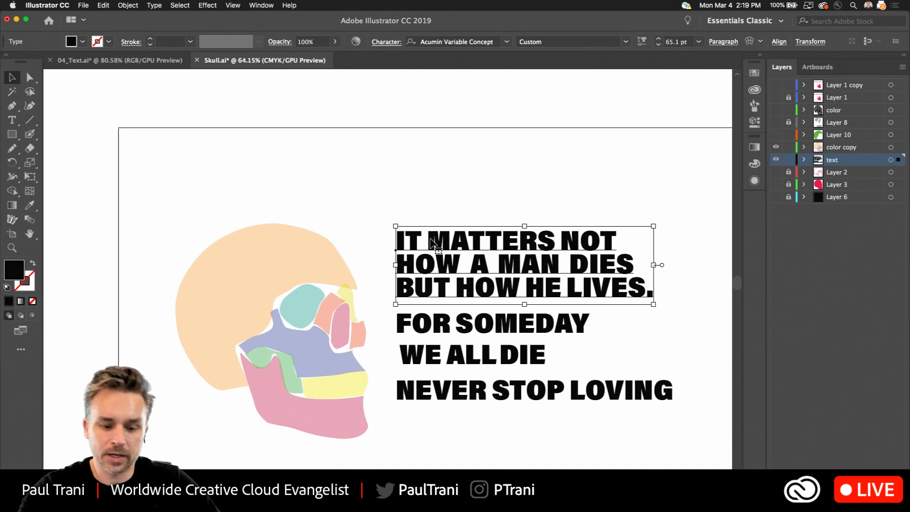
mouse_move(435, 240)
mouse_down()
mouse_move(434, 149)
mouse_move(451, 222)
mouse_move(432, 236)
mouse_move(431, 157)
mouse_move(418, 236)
mouse_move(436, 231)
mouse_up()
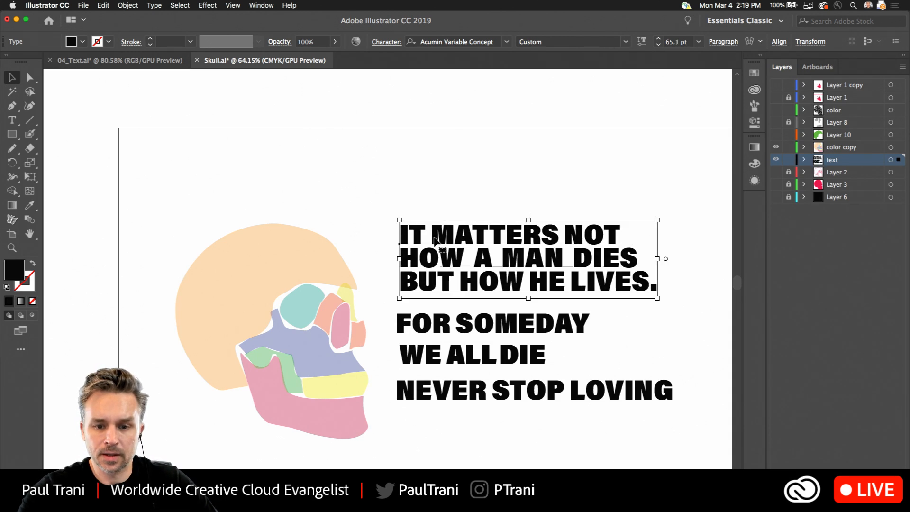
Move the three-line "IT MATTERS NOT" text block over the upper part of the orange cranium shape
click(212, 277)
scroll(384, 173, down, 1)
scroll(384, 173, left, 1)
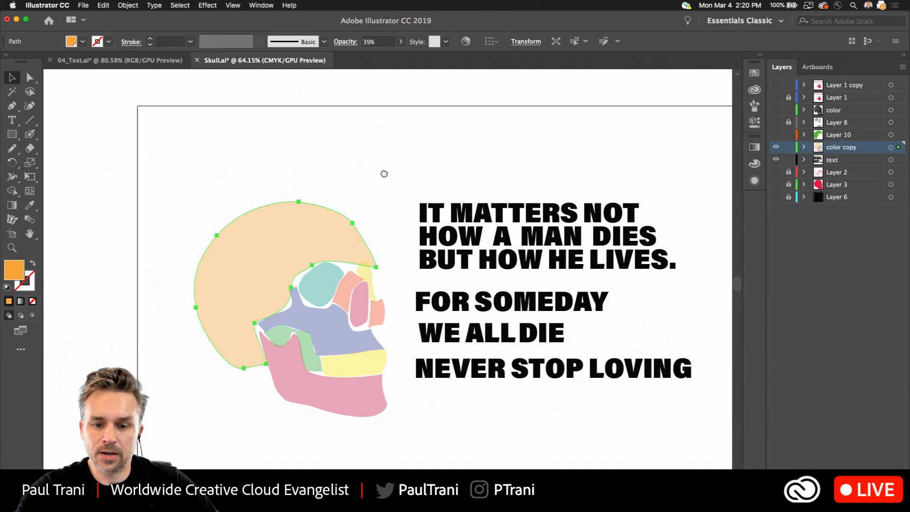
click(490, 208)
drag(490, 208, 234, 242)
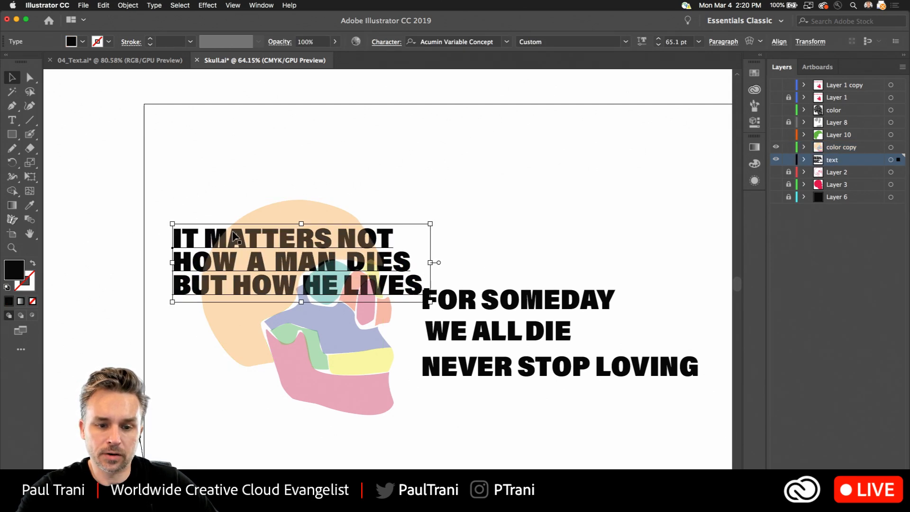
scroll(266, 260, up, 1)
scroll(285, 256, up, 3)
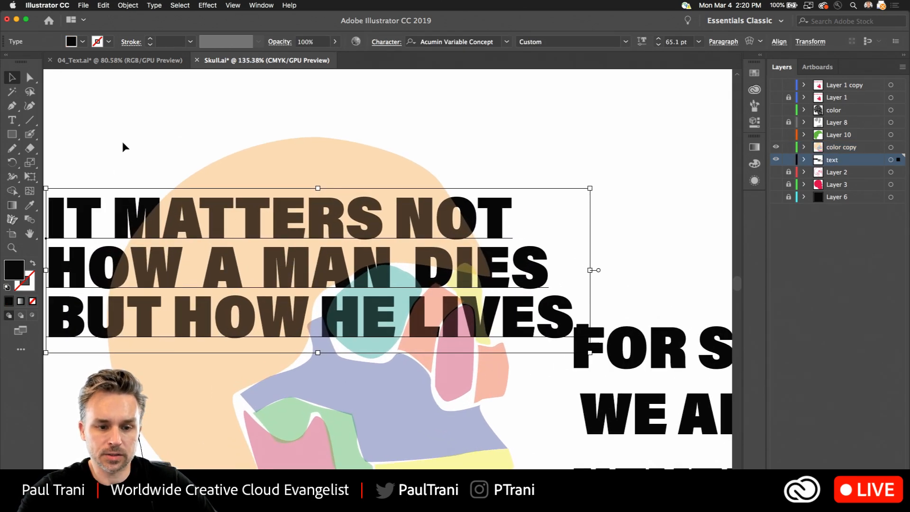
click(177, 146)
click(125, 223)
mouse_move(120, 218)
mouse_down()
mouse_move(128, 144)
mouse_move(117, 240)
mouse_move(115, 223)
mouse_up()
Change the cranium shape's fill from orange to the red swatch
click(278, 163)
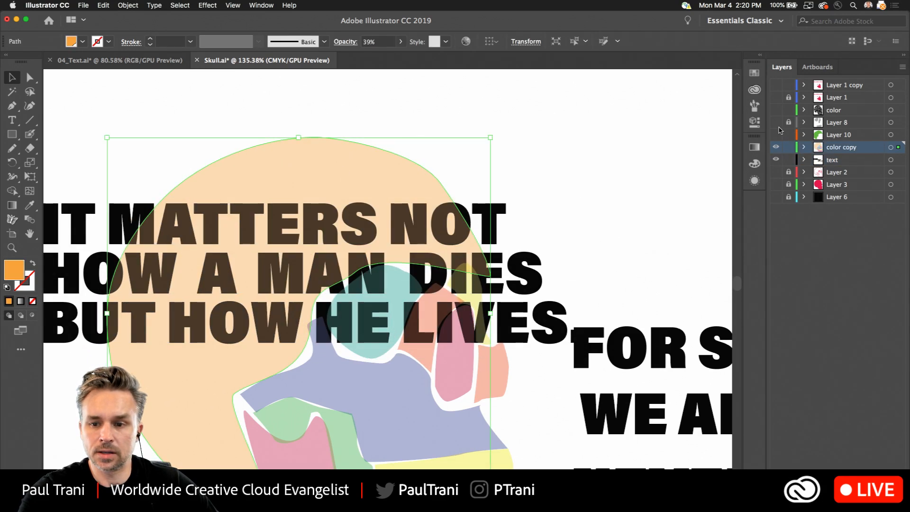
click(760, 59)
click(629, 197)
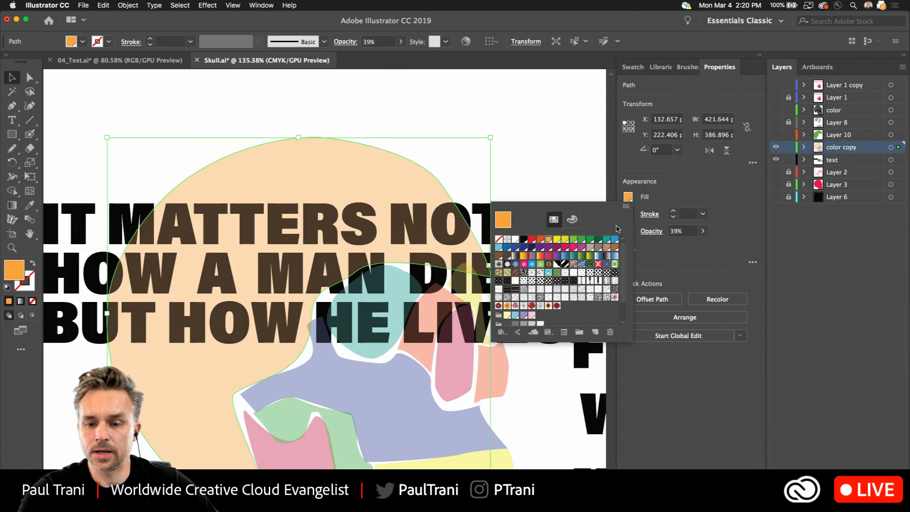
click(532, 239)
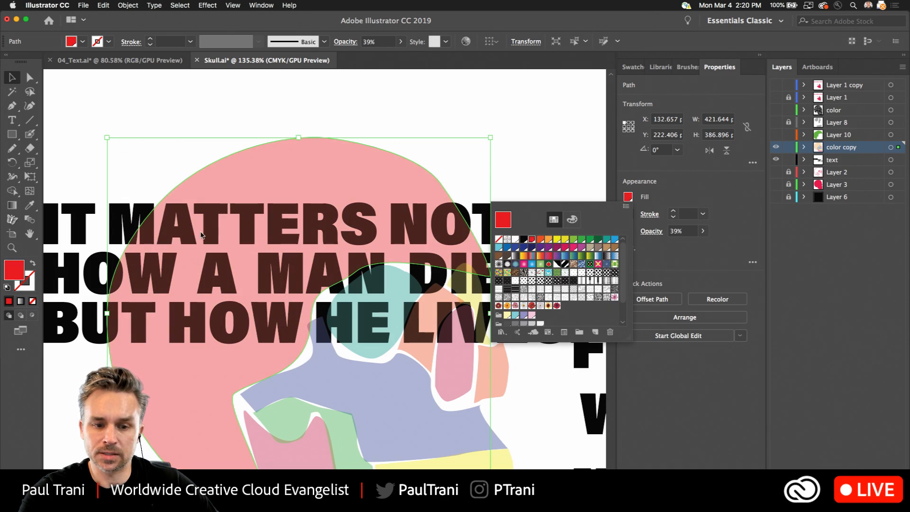
Try warping the unrotated quote text into the cranium shape with Envelope Distort, Make with Top Object, and undo it
click(127, 124)
drag(114, 100, 207, 267)
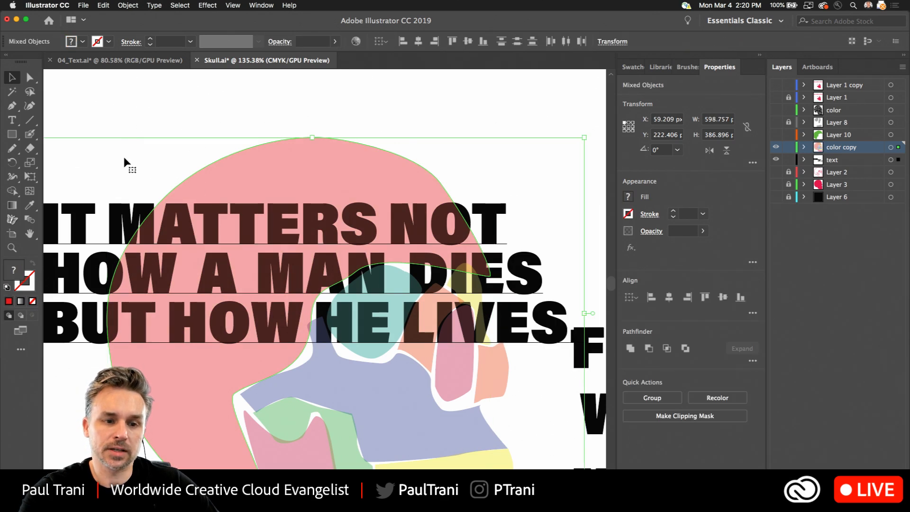
click(127, 5)
mouse_move(185, 243)
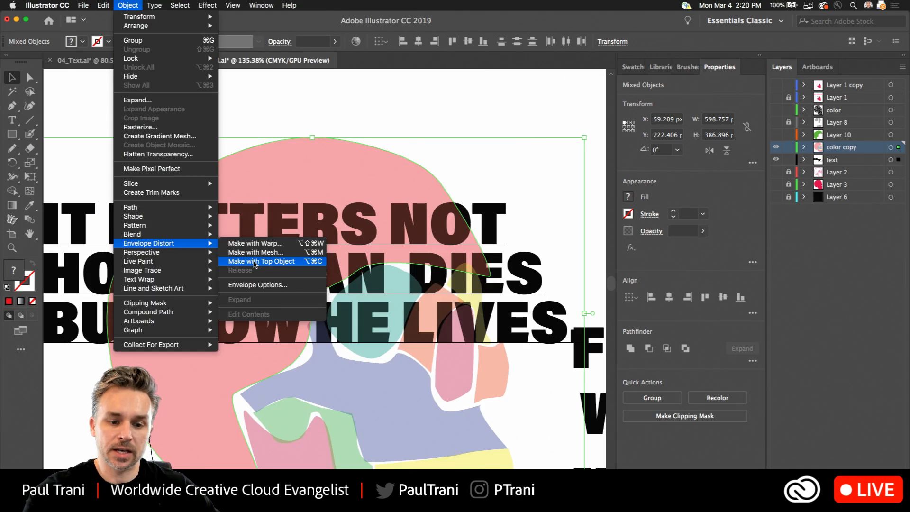
click(255, 264)
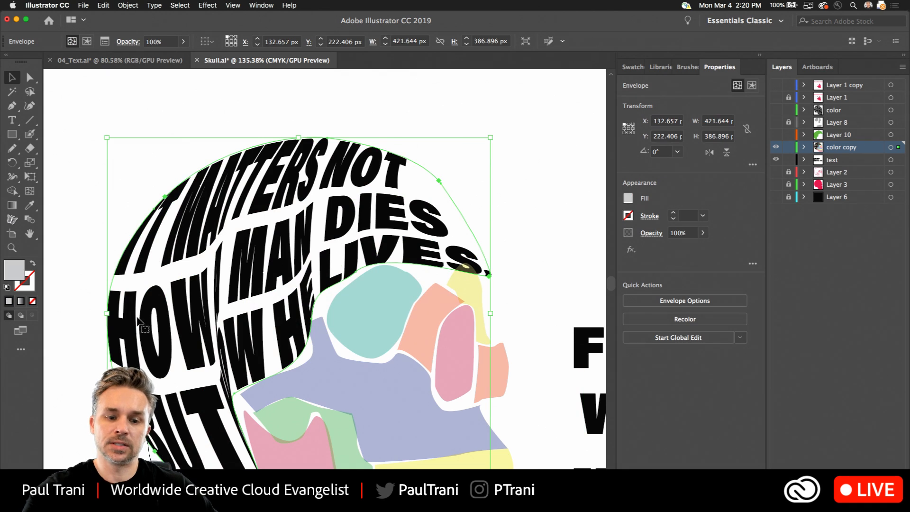
scroll(144, 348, up, 3)
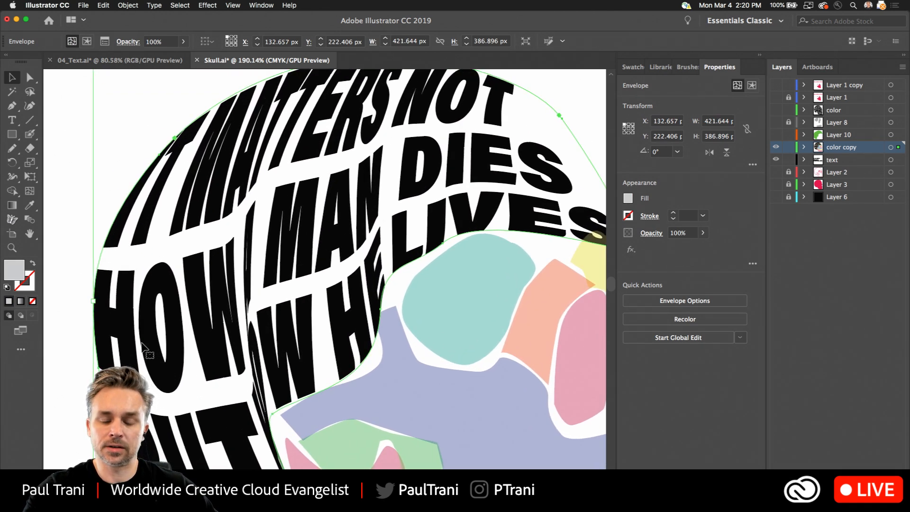
scroll(158, 268, down, 2)
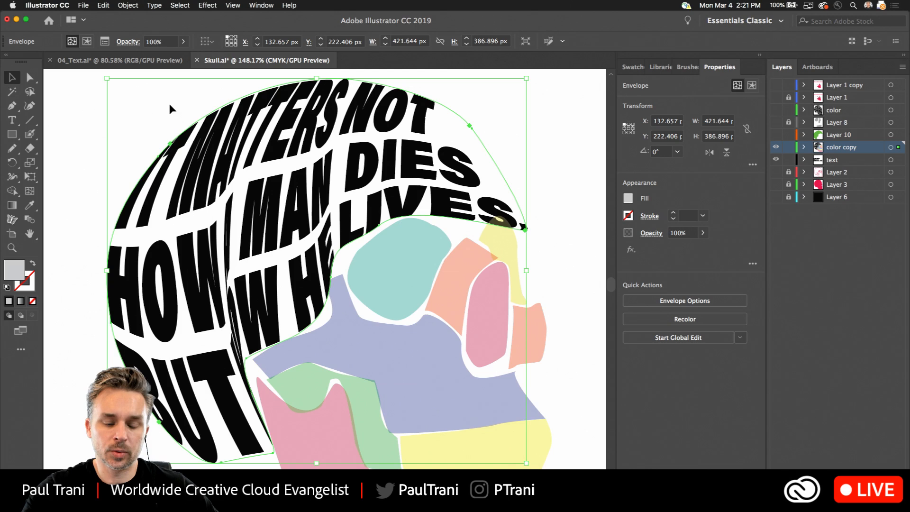
key(super+z)
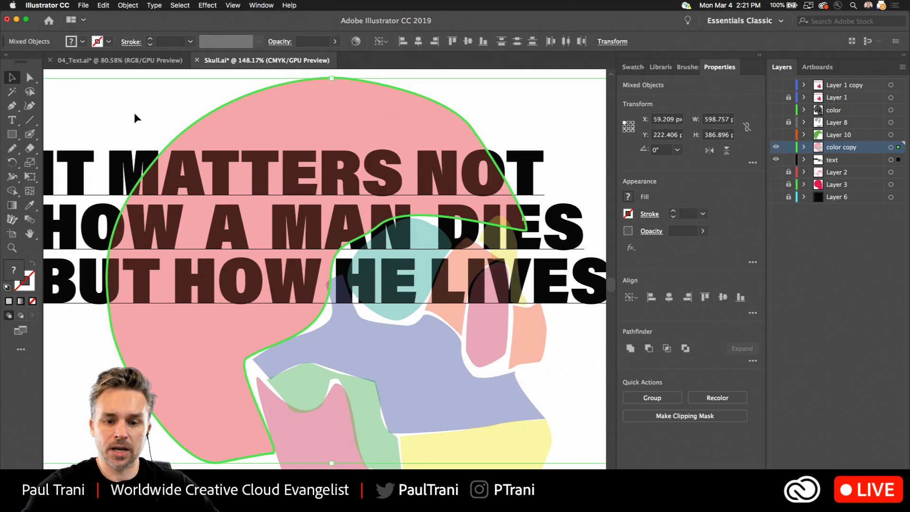
Try rotating the quote text about 28° counterclockwise and warping it into the cranium with Make with Top Object, and undo both
scroll(135, 113, down, 2)
scroll(136, 116, down, 1)
drag(136, 115, 169, 135)
click(122, 95)
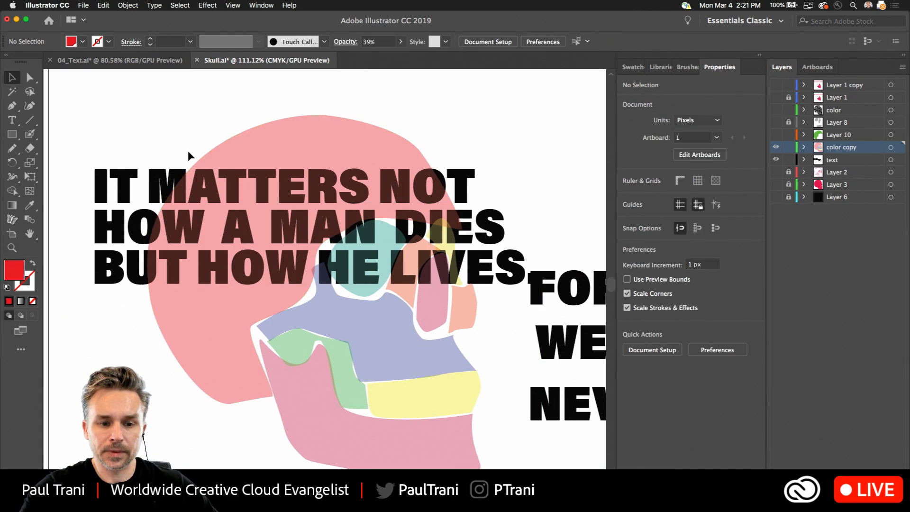
click(181, 193)
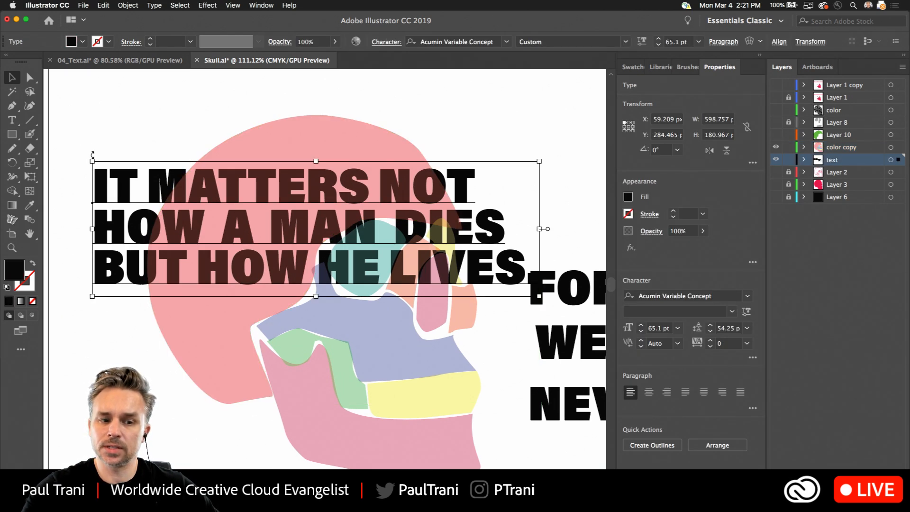
drag(92, 155, 81, 275)
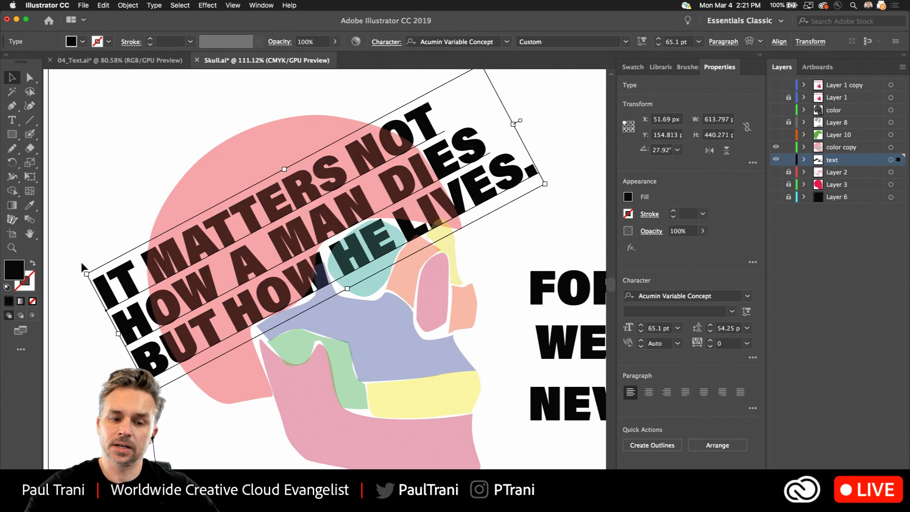
shift+click(156, 209)
click(128, 6)
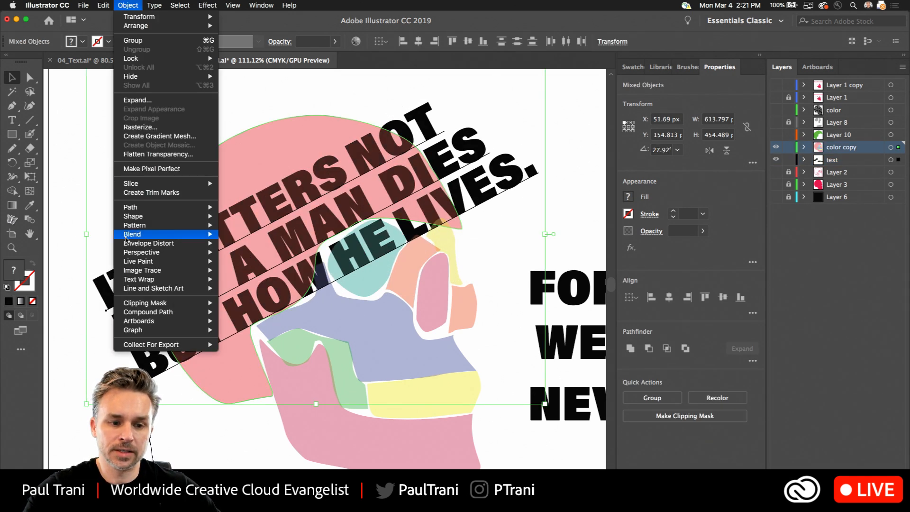
mouse_move(142, 244)
click(244, 264)
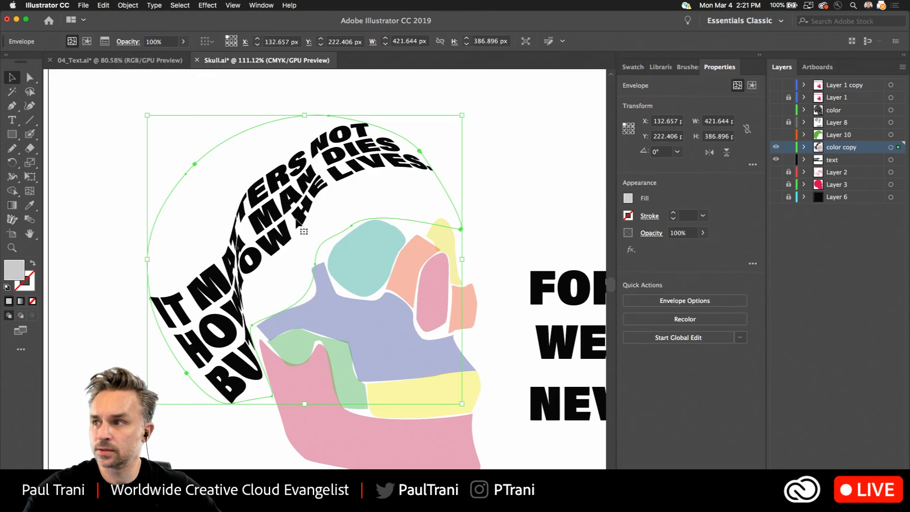
key(ctrl+z)
key(ctrl+z)
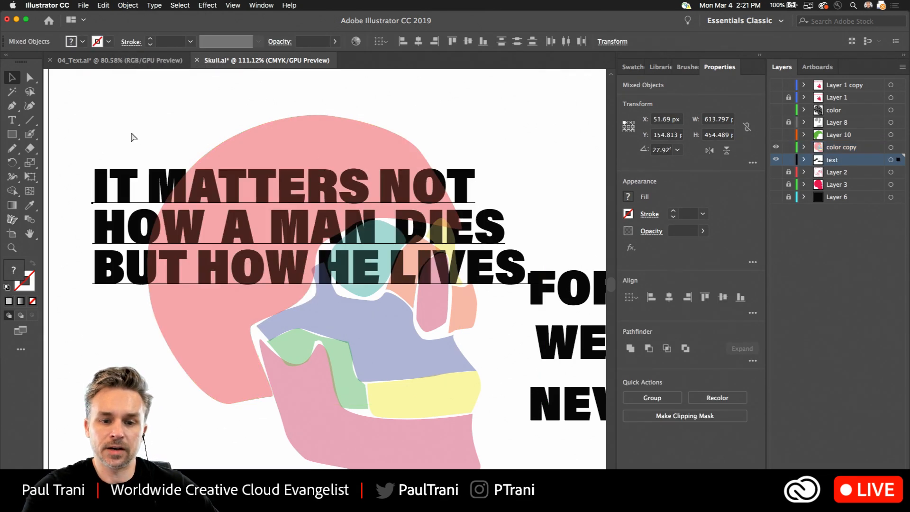
Rotate the red cranium shape about 21° clockwise and warp the quote text into it with Envelope Distort, Make with Top Object
click(133, 117)
drag(284, 146, 217, 90)
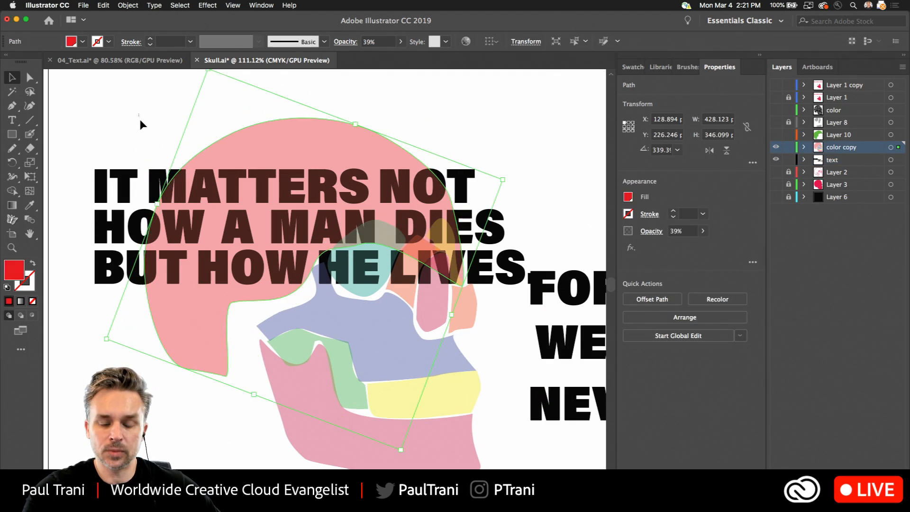
shift+click(204, 228)
click(128, 6)
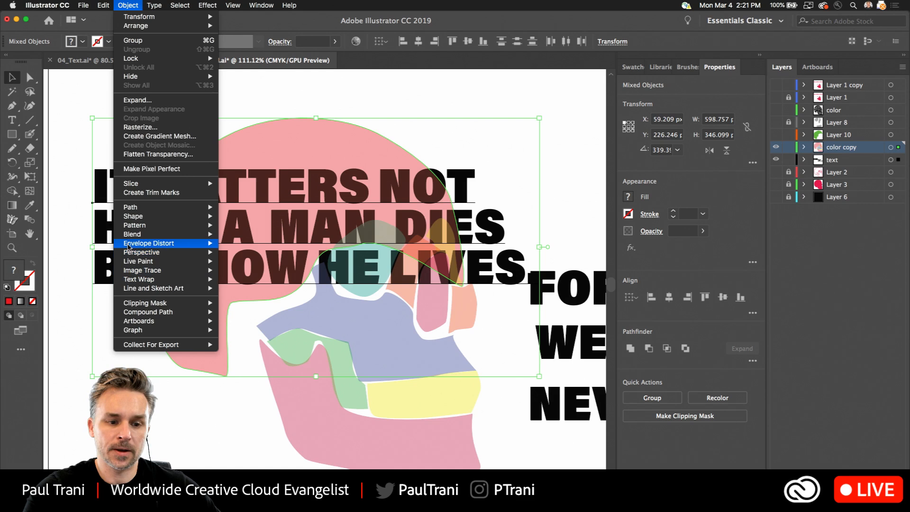
mouse_move(129, 246)
click(259, 261)
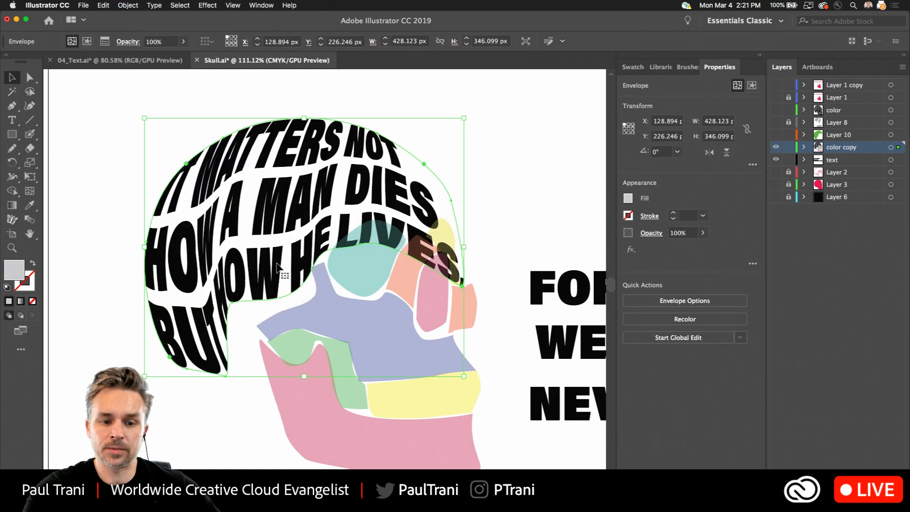
Rotate the warped text envelope about 19° counterclockwise so it fits back over the skull's cranium area
drag(140, 115, 110, 174)
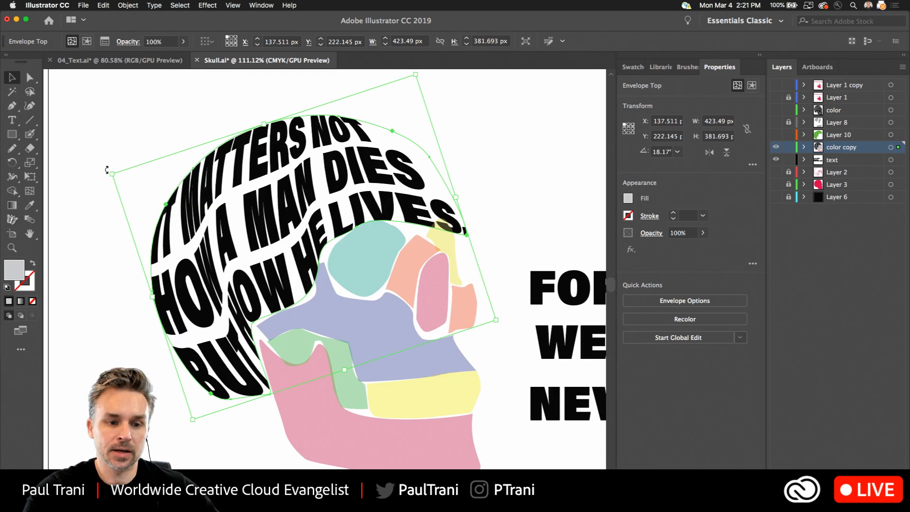
drag(108, 172, 107, 173)
scroll(302, 299, up, 2)
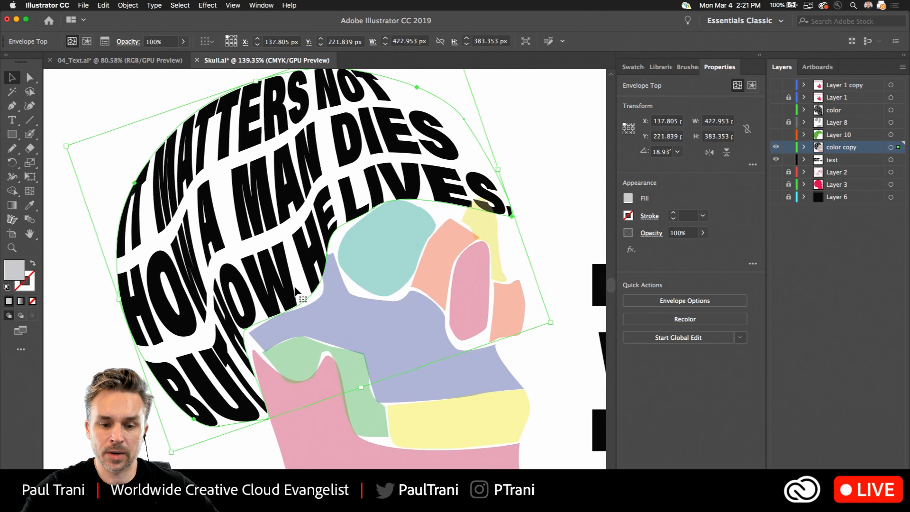
drag(349, 220, 268, 197)
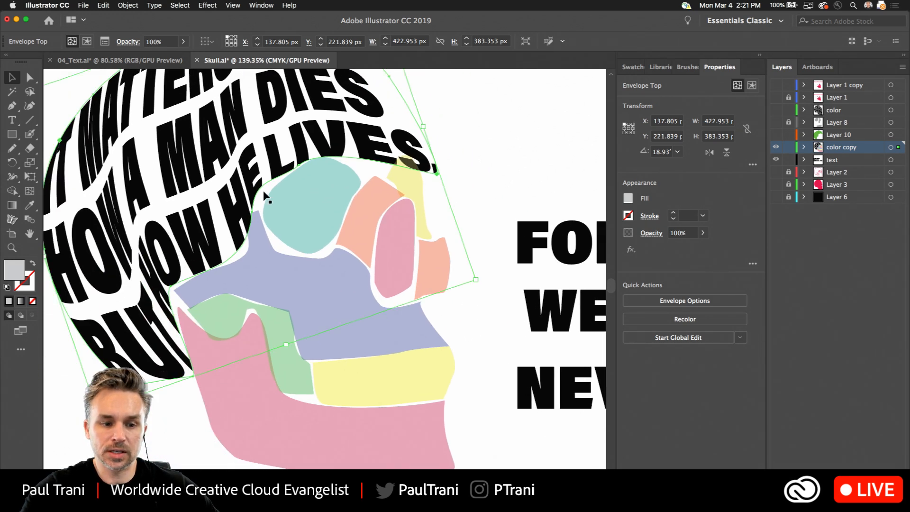
Fine-tune the text envelope's mesh points beside the eye socket and at the cheekbone's rear corner with the Direct Selection tool
click(12, 120)
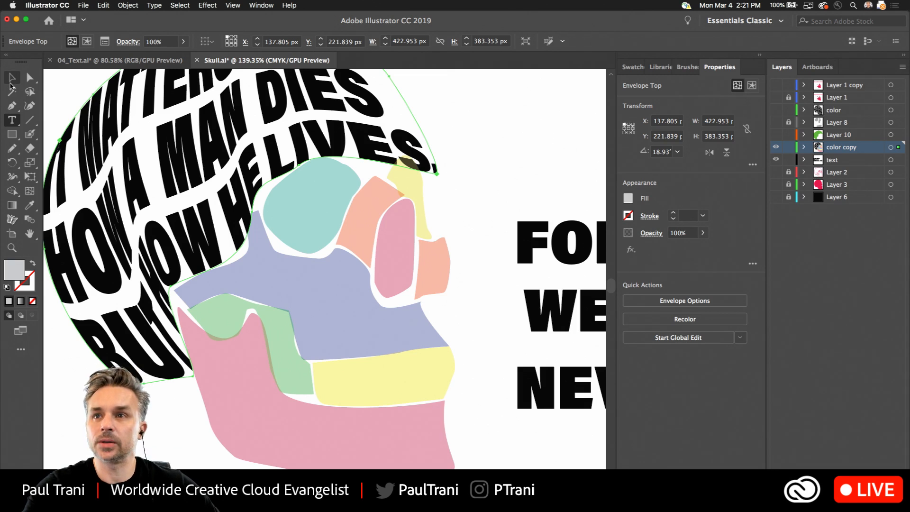
click(29, 77)
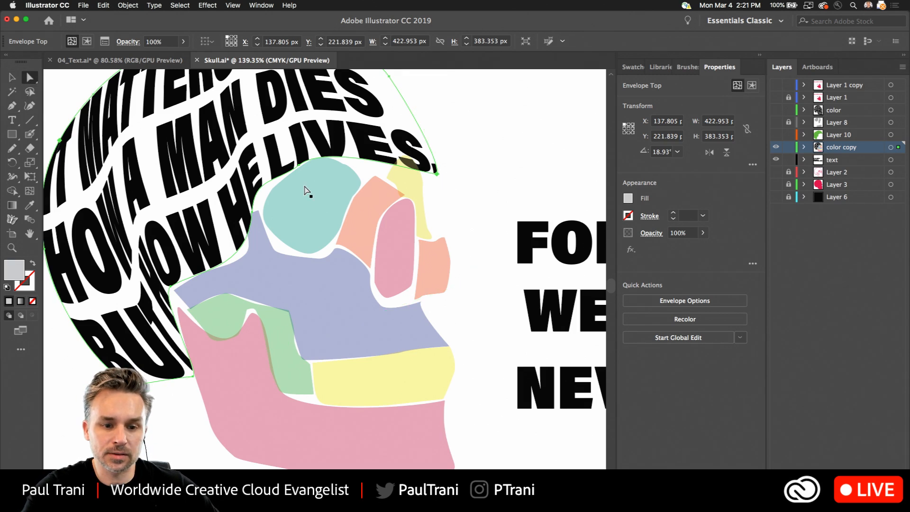
mouse_move(251, 214)
mouse_down()
mouse_move(263, 215)
mouse_move(243, 210)
mouse_up()
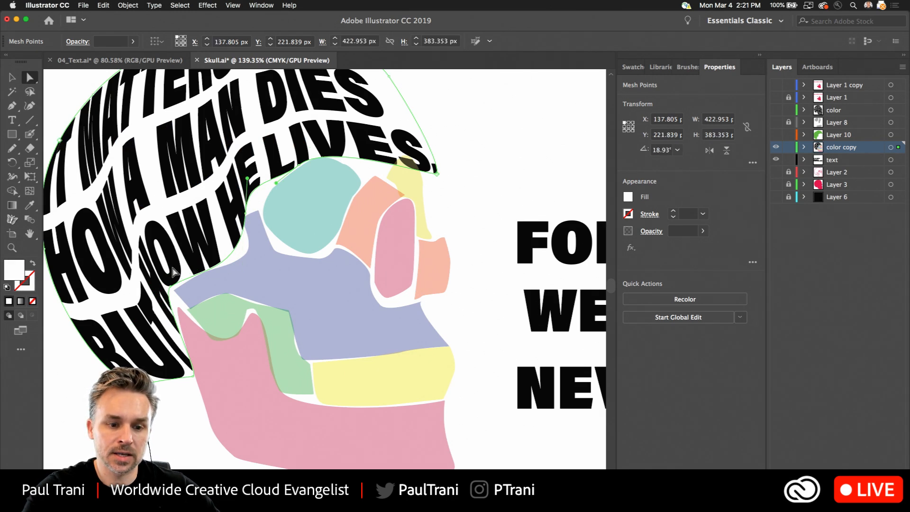
click(158, 294)
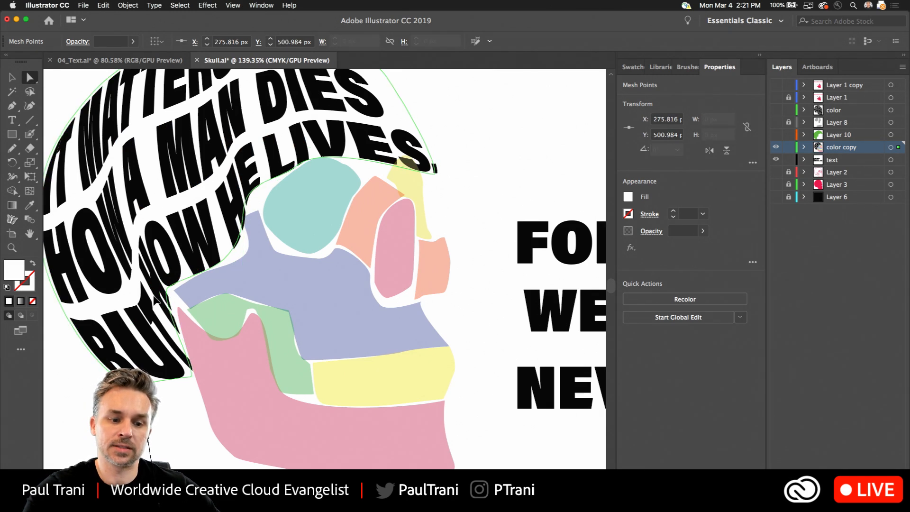
click(172, 299)
click(174, 291)
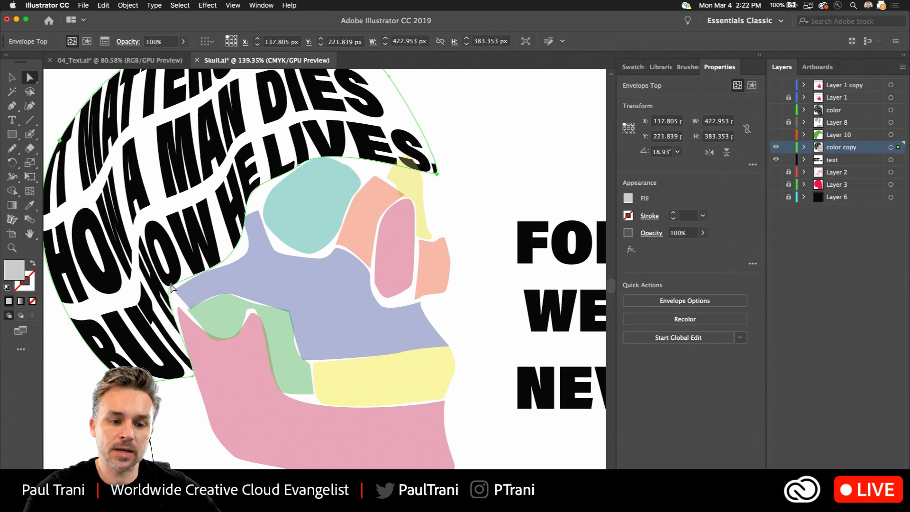
mouse_move(175, 287)
mouse_down()
mouse_move(166, 288)
mouse_move(174, 284)
mouse_up()
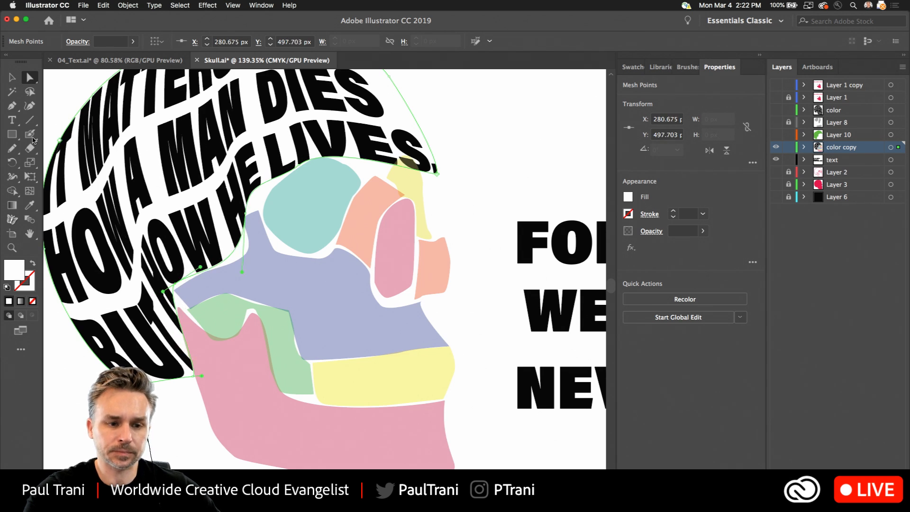
Deselect the envelope and add a separate point text reading "LIVE" in the empty area beside the forehead
click(12, 77)
click(456, 118)
scroll(456, 117, right, 5)
scroll(457, 118, up, 3)
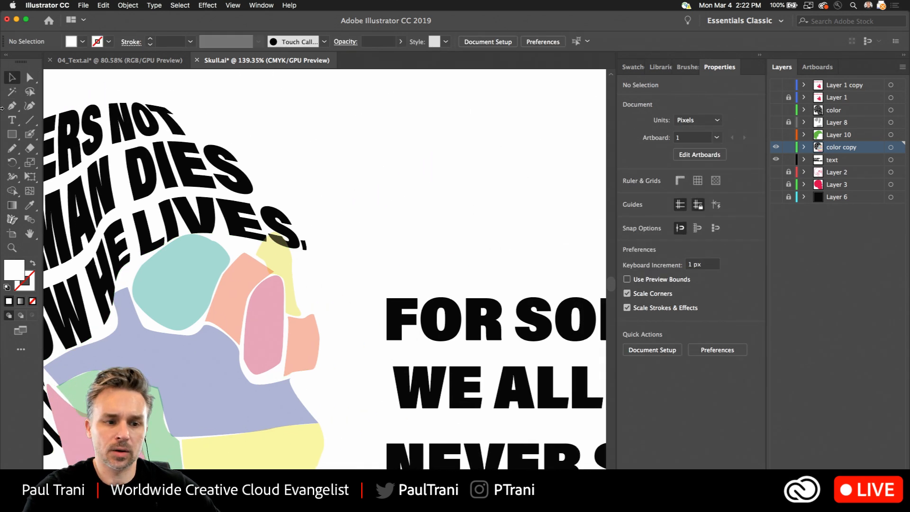
key(t)
click(348, 154)
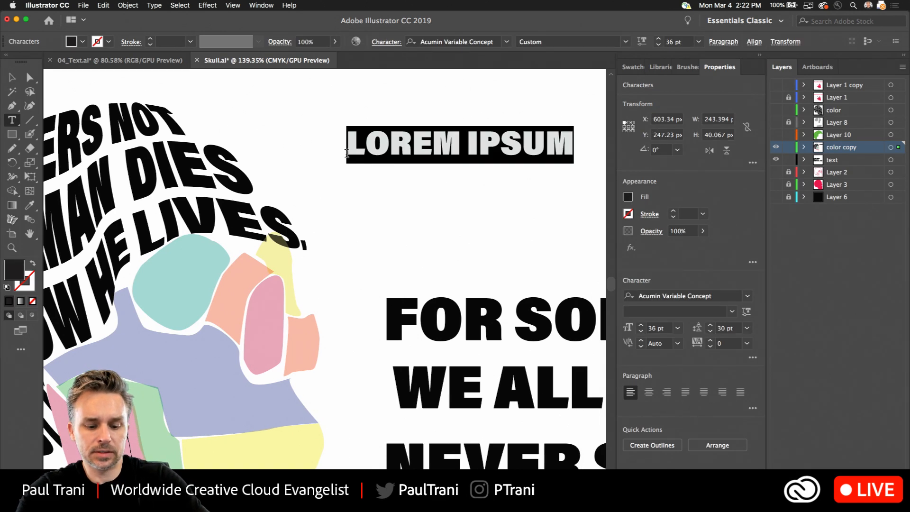
text(LIVE)
click(12, 77)
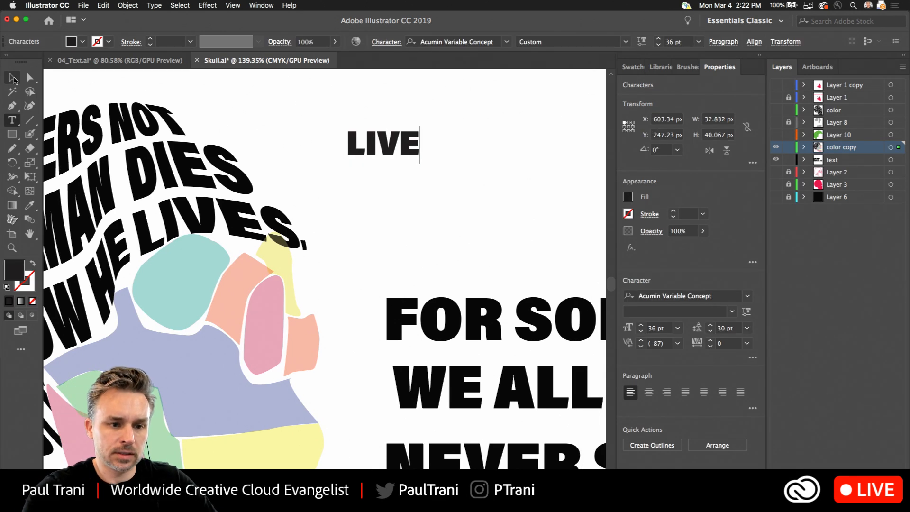
Move the teal eye-socket shape out beside the skull, rotate it about 45° clockwise, and place the "LIVE" text over it
drag(172, 286, 460, 207)
drag(425, 151, 473, 131)
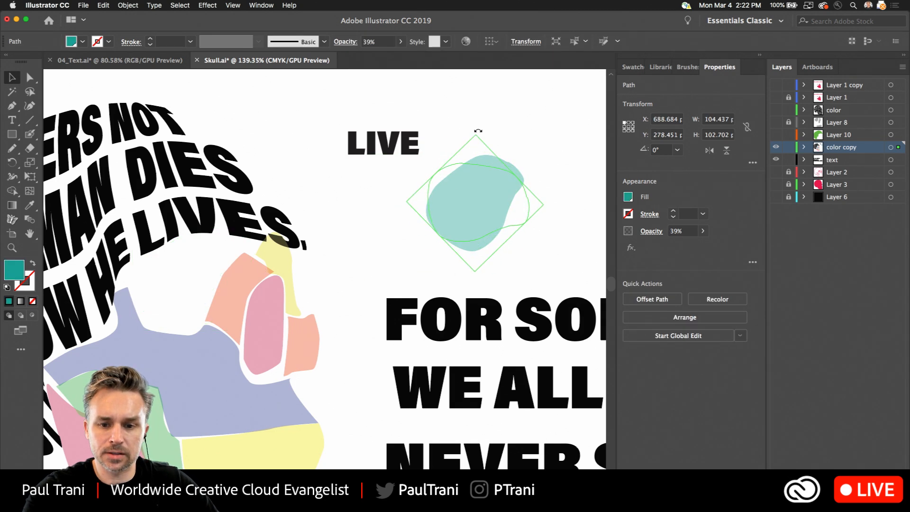
drag(386, 142, 465, 204)
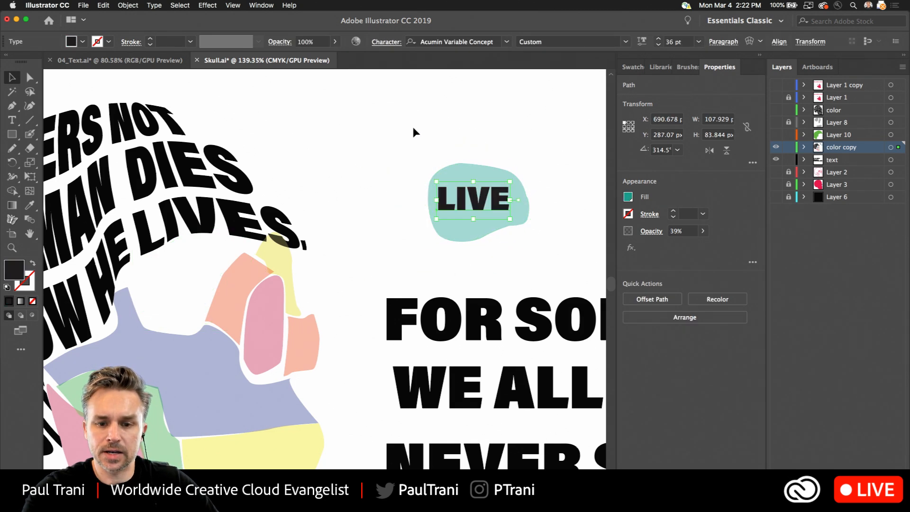
Send the "LIVE" text behind the teal eye-socket shape and centre it within the shape
drag(413, 125, 474, 240)
click(340, 135)
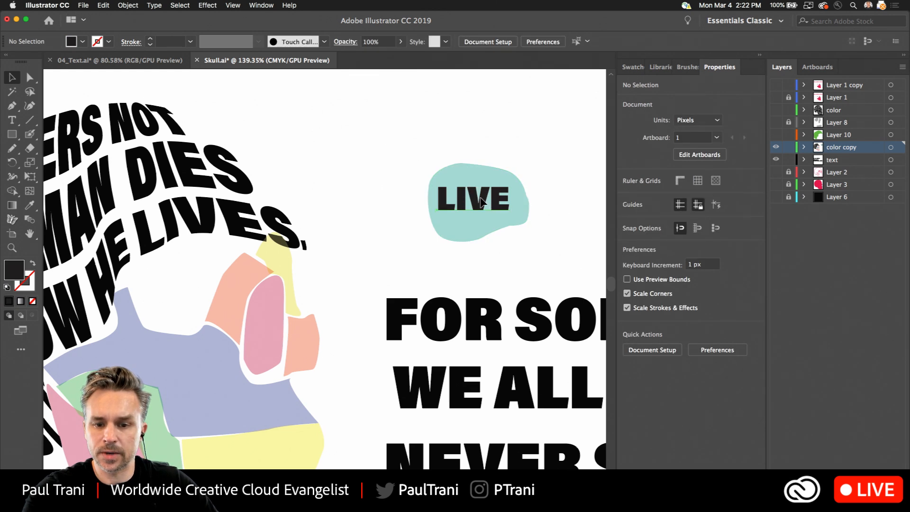
drag(481, 201, 449, 202)
key(super+shift+a)
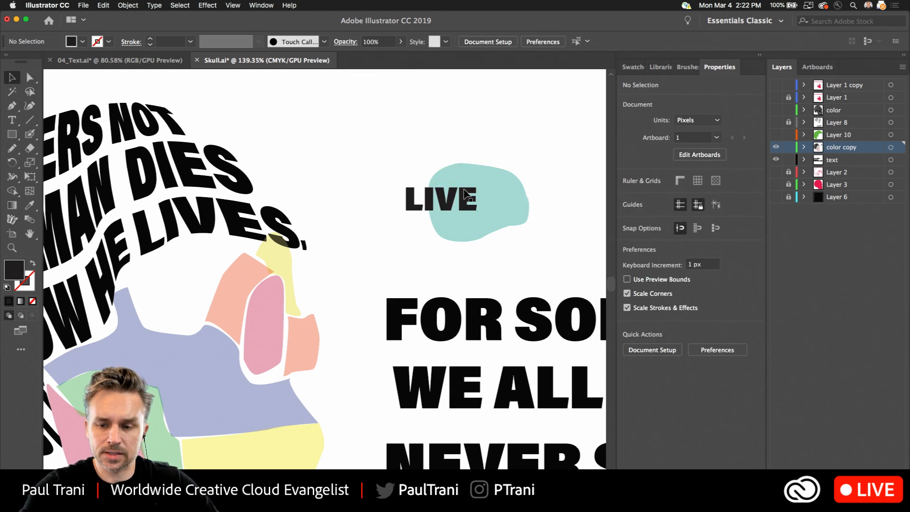
scroll(465, 194, up, 5)
click(365, 211)
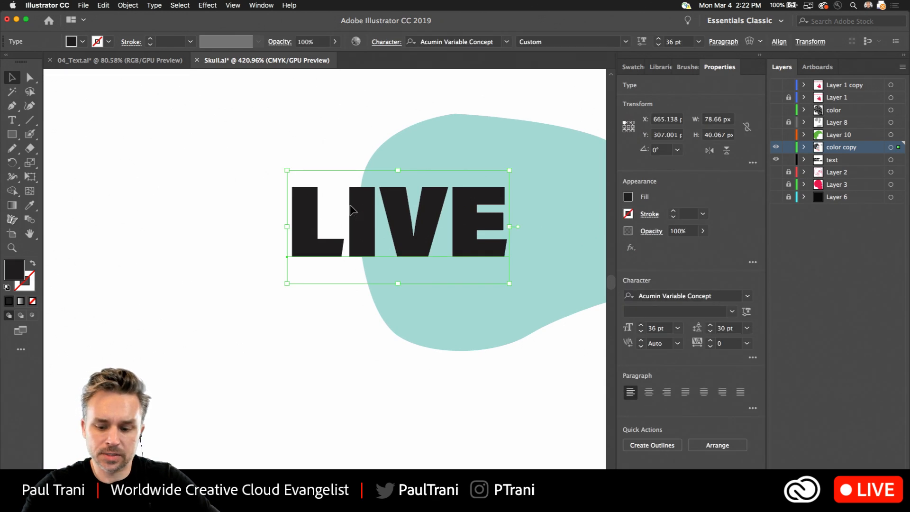
key(super+shift+[)
drag(297, 214, 397, 208)
Warp the "LIVE" text into the teal eye-socket shape with Envelope Distort, Make with Top Object
drag(312, 141, 376, 243)
drag(327, 177, 152, 186)
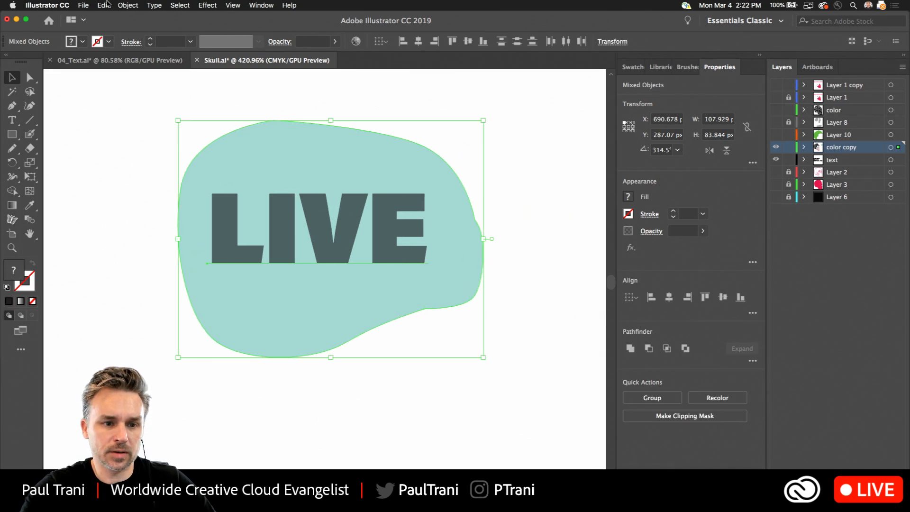
click(128, 5)
mouse_move(179, 242)
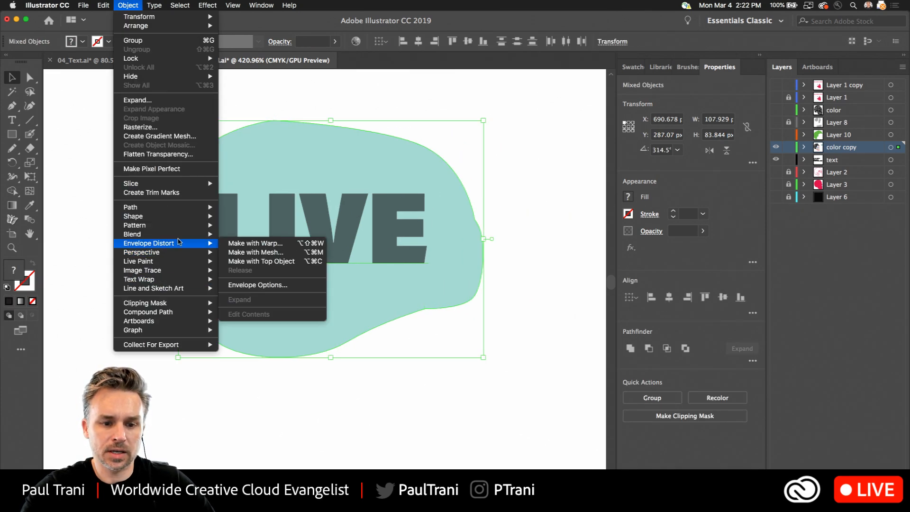
click(252, 262)
scroll(252, 192, down, 3)
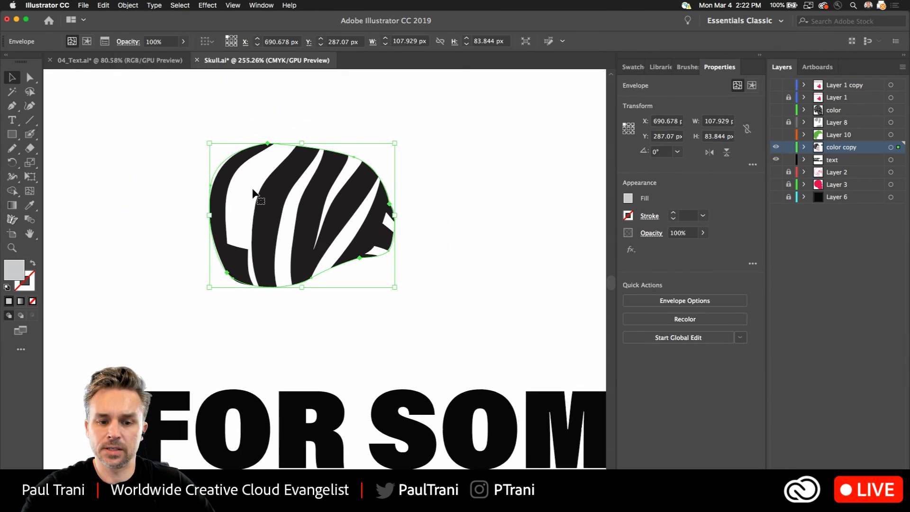
right_click(123, 229)
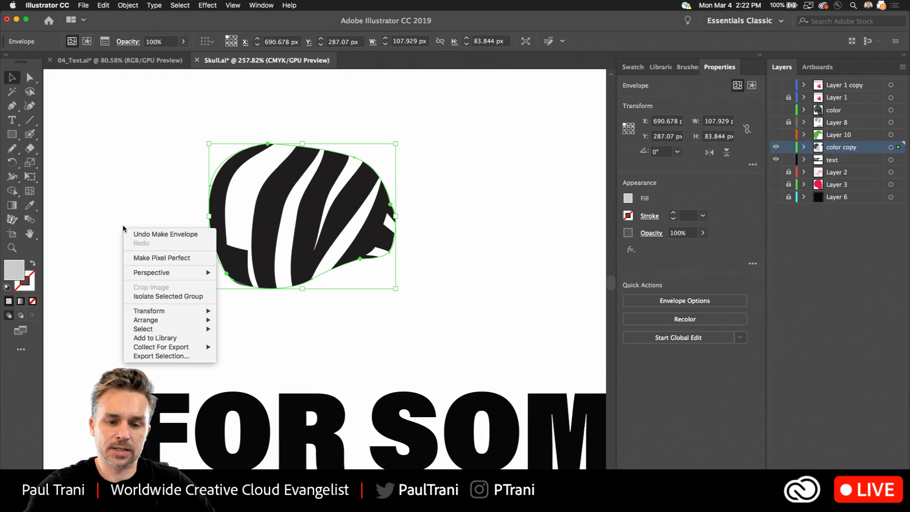
click(93, 168)
Rotate the warped "LIVE" envelope about 41° counterclockwise, place it in the skull's eye socket, and deselect it
scroll(93, 175, down, 4)
drag(92, 176, 417, 175)
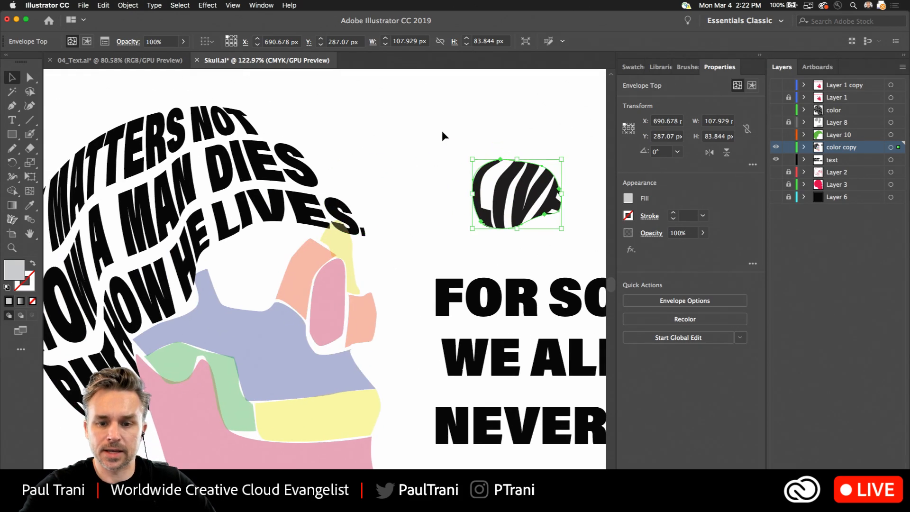
drag(469, 155, 195, 273)
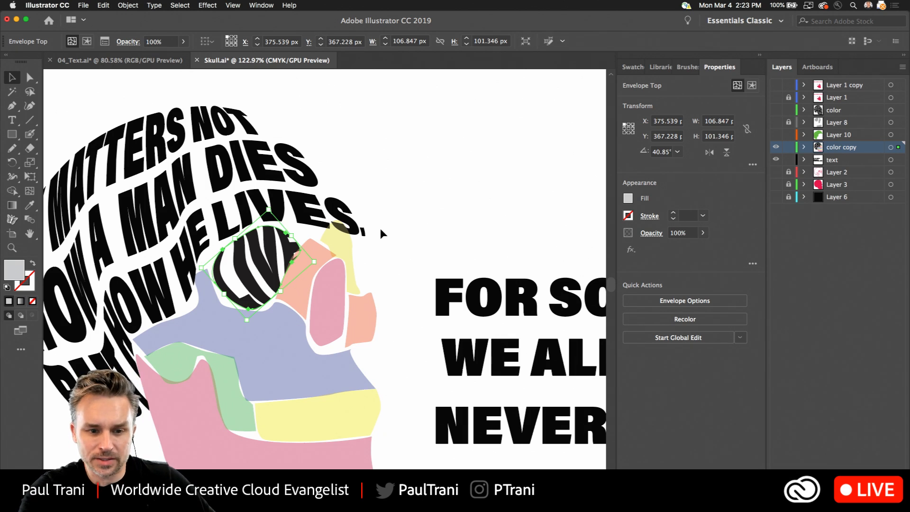
click(394, 197)
drag(413, 201, 493, 109)
drag(575, 189, 360, 199)
scroll(174, 109, left, 10)
scroll(173, 109, up, 4)
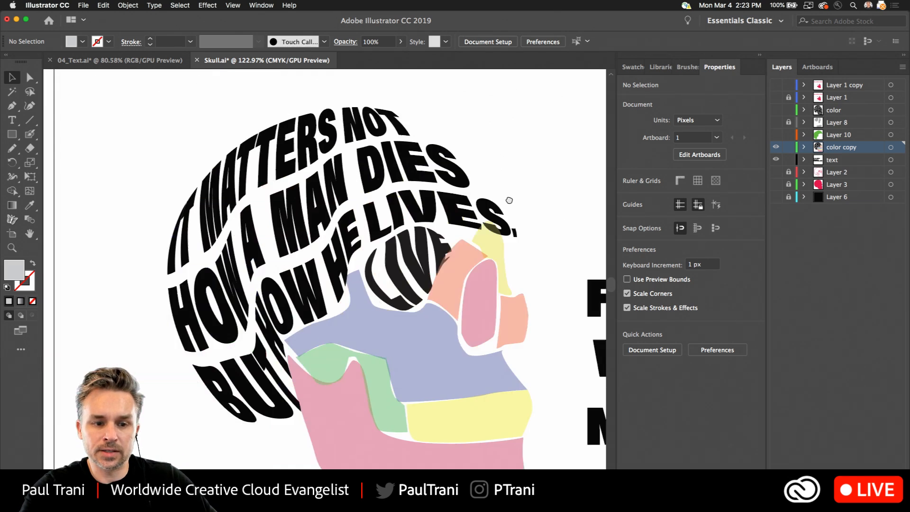
Open the cranium envelope's text for editing and replace "MAN" with "PERSON" in the second line
click(243, 226)
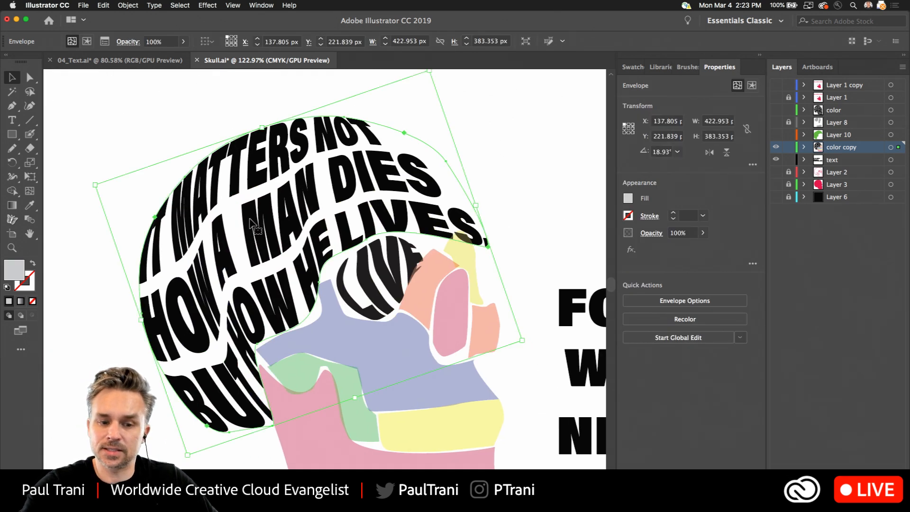
double_click(251, 222)
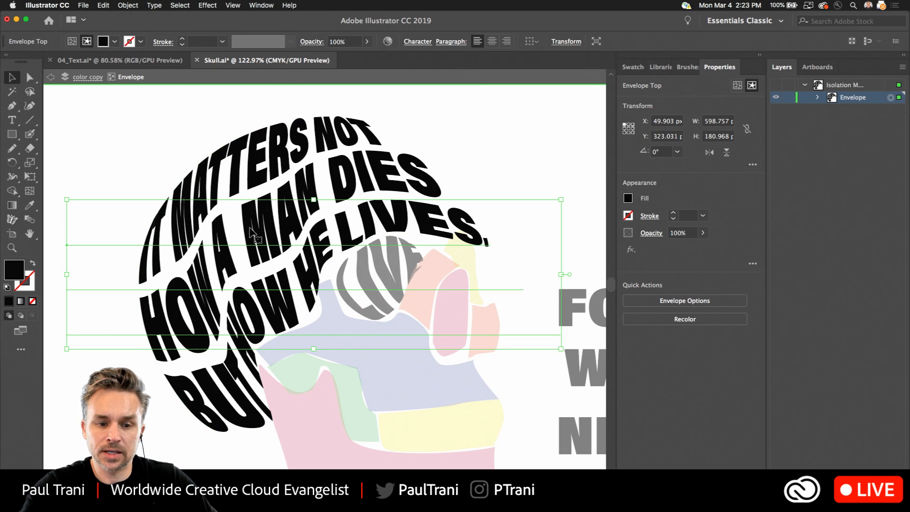
click(254, 230)
key(BackSpace)
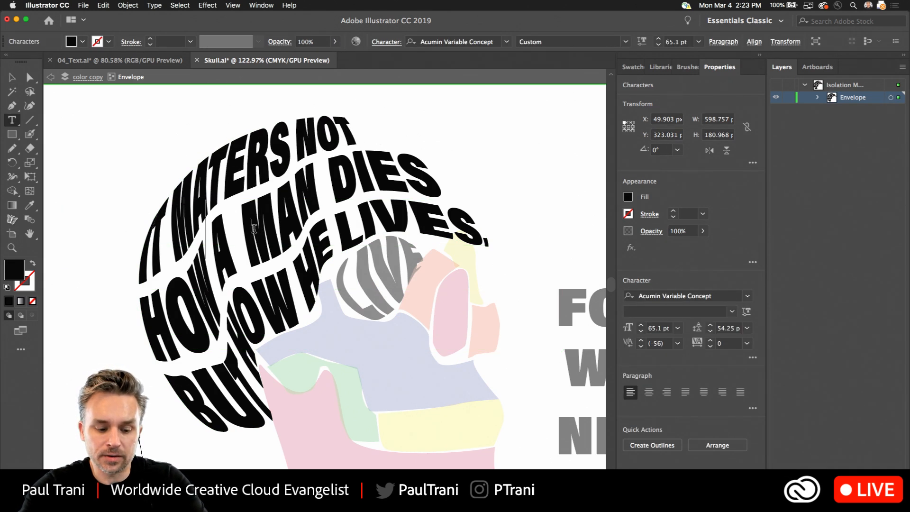
key(super+z)
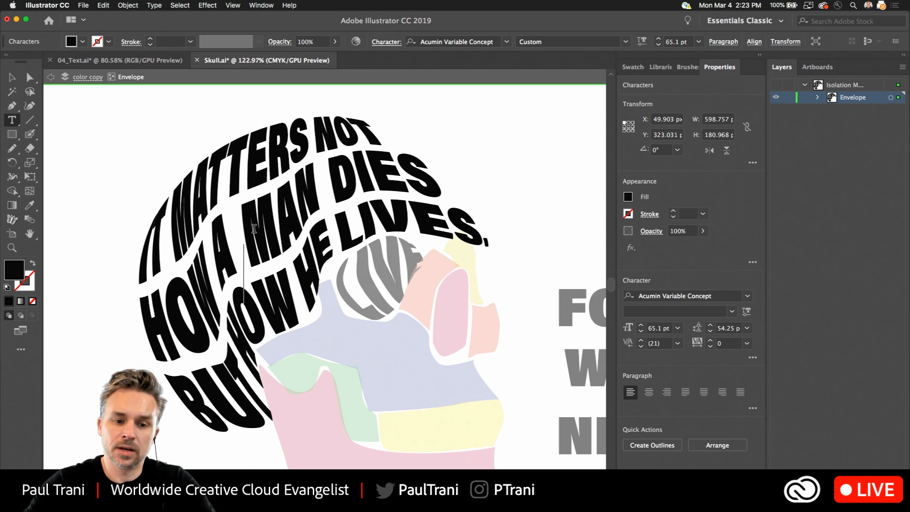
key(Right)
key(Right)
key(Right)
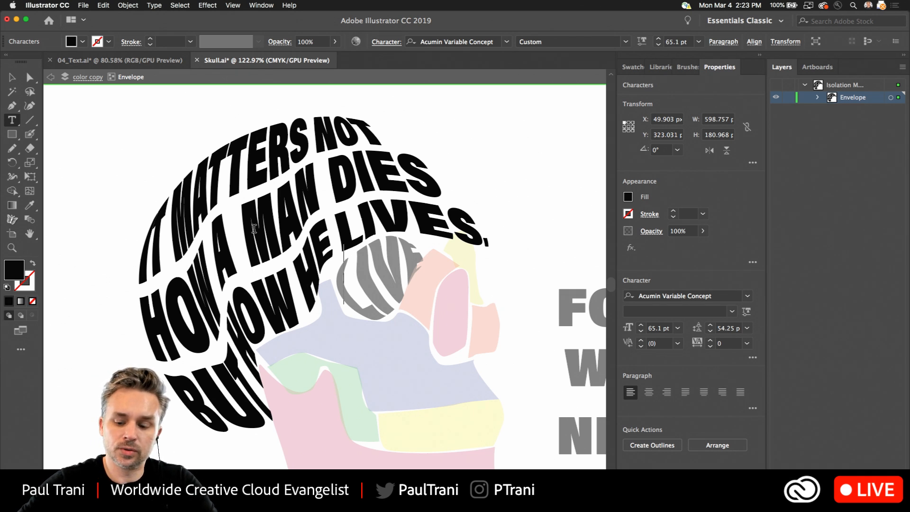
key(BackSpace)
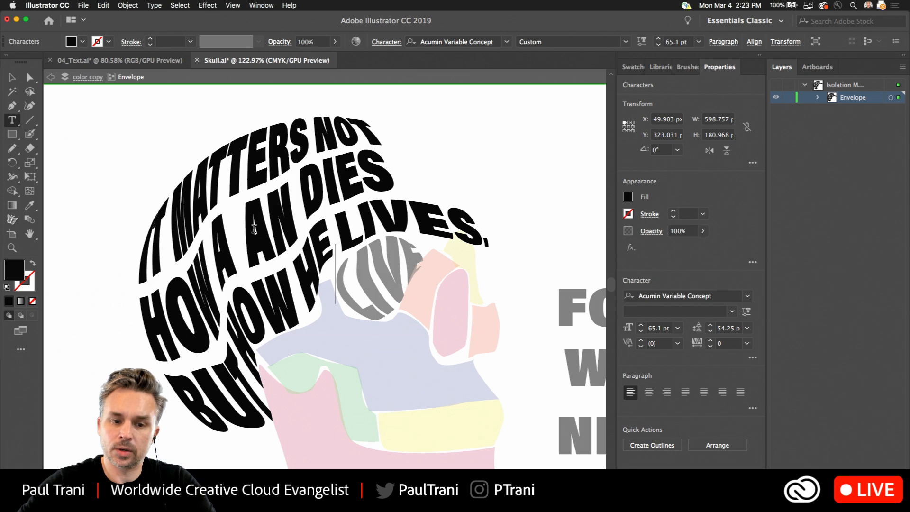
key(BackSpace)
key(BackSpace)
text(PERSON)
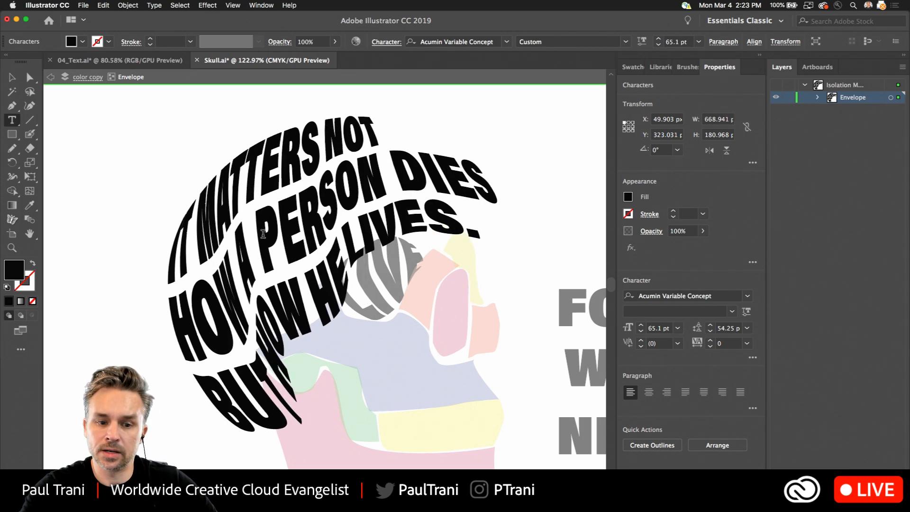
Delete the "P" of "PERSON" in the cranium text and enter it again
drag(264, 235, 331, 205)
click(319, 273)
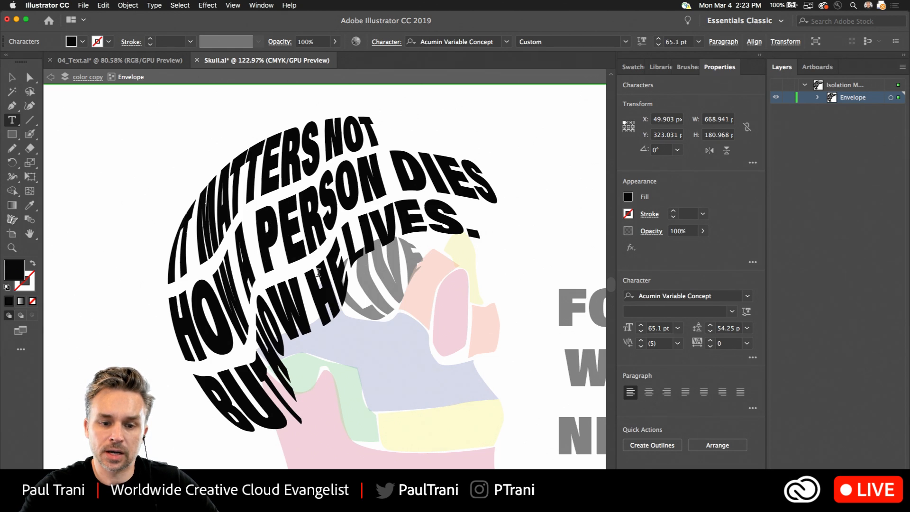
click(282, 285)
key(BackSpace)
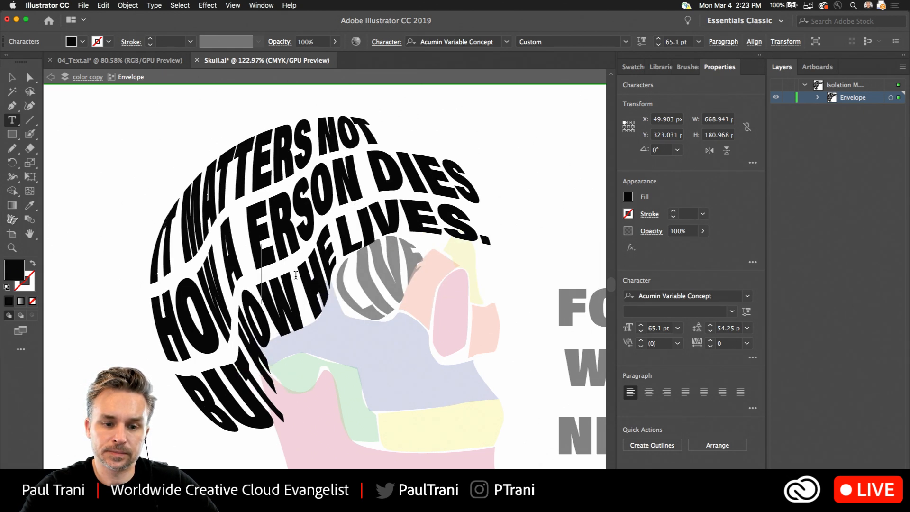
key(BackSpace)
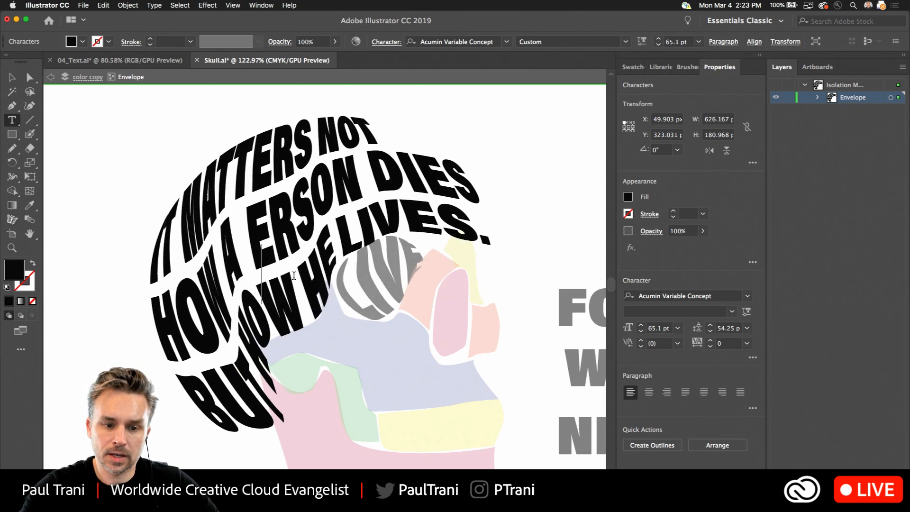
text(P)
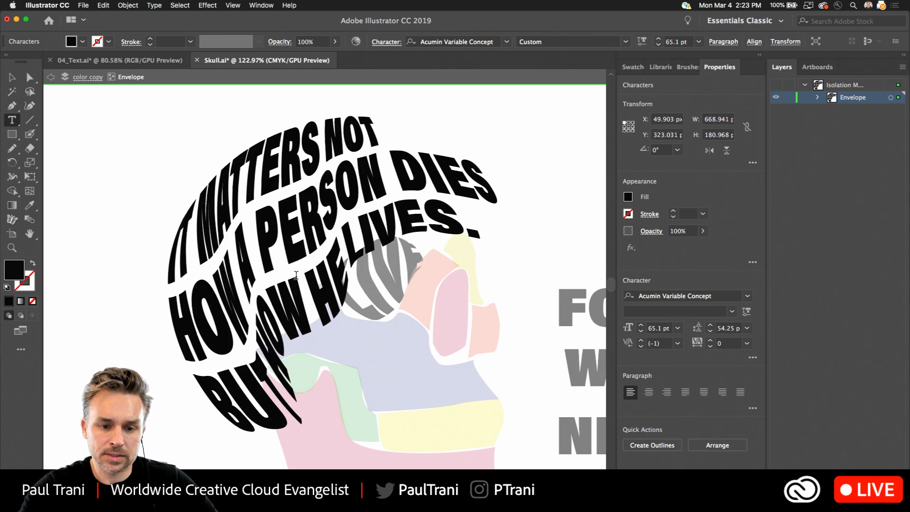
Select the letters "ERSON" and try looser and tighter tracking between 100 and -200, then restore it to 0
drag(296, 275, 430, 280)
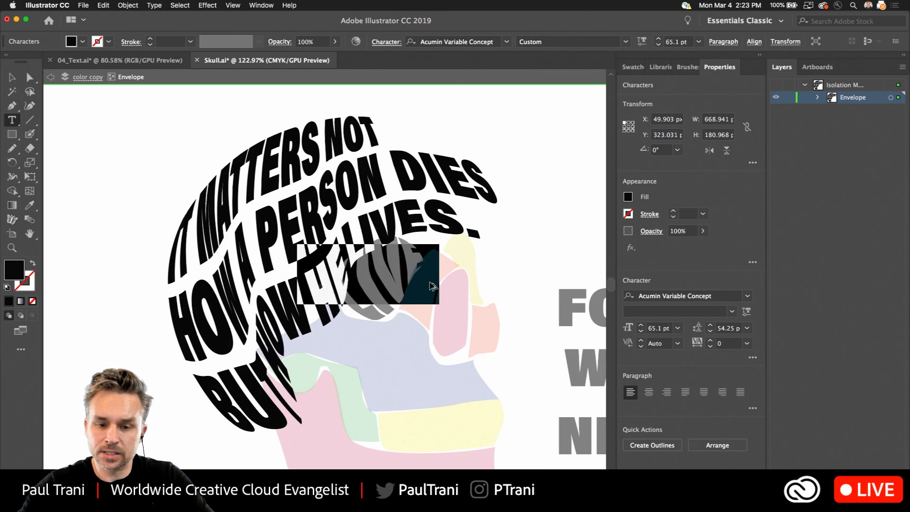
key(alt+Right)
key(alt+Right)
key(alt+Right)
key(alt+Right)
key(alt+Right)
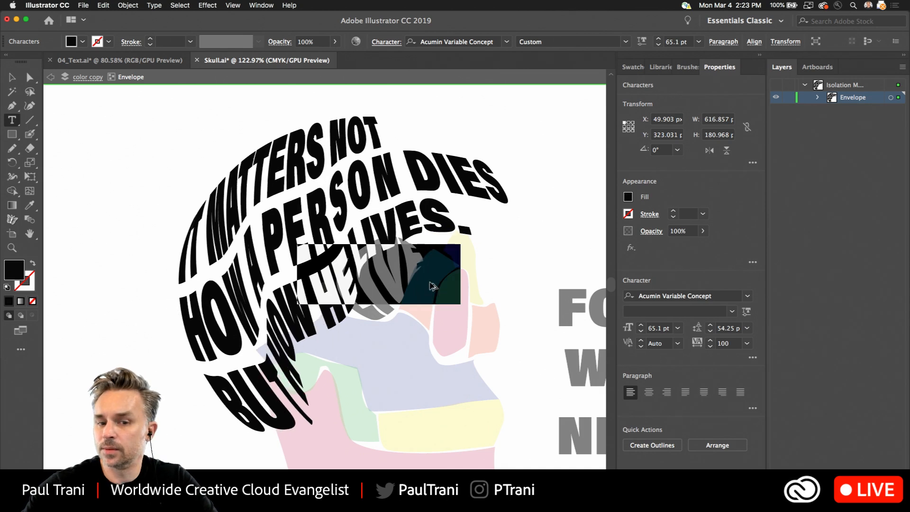
key(alt+super+Left)
key(alt+super+Left)
key(alt+super+Right)
key(alt+super+Right)
key(alt+super+Left)
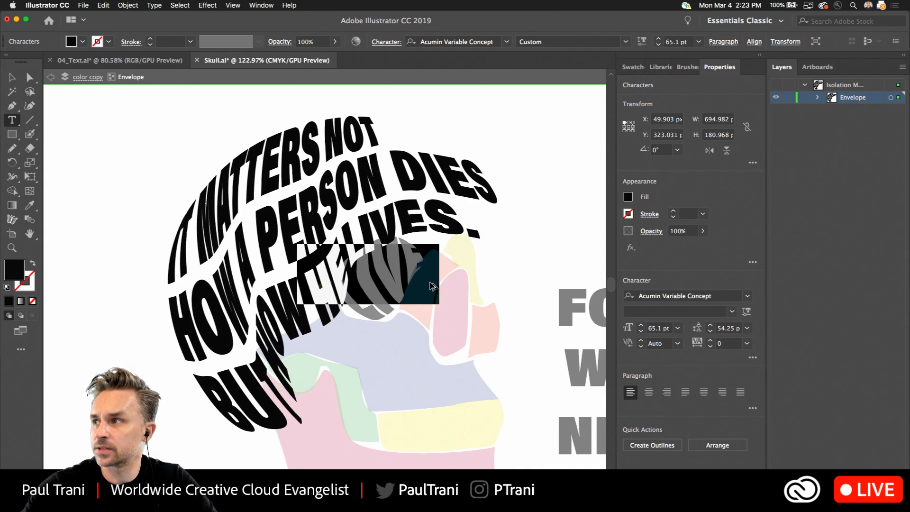
key(alt+super+Left)
key(alt+super+Right)
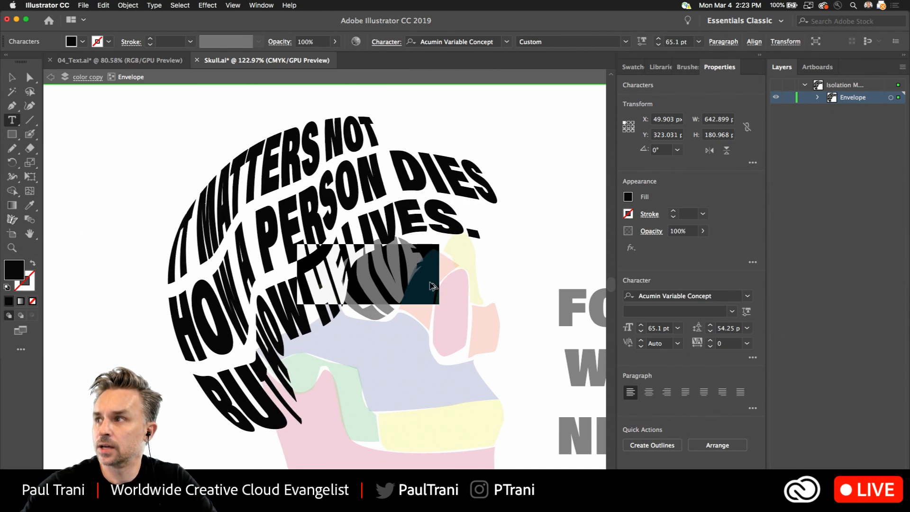
key(alt+super+Left)
key(alt+super+Right)
key(alt+super+Left)
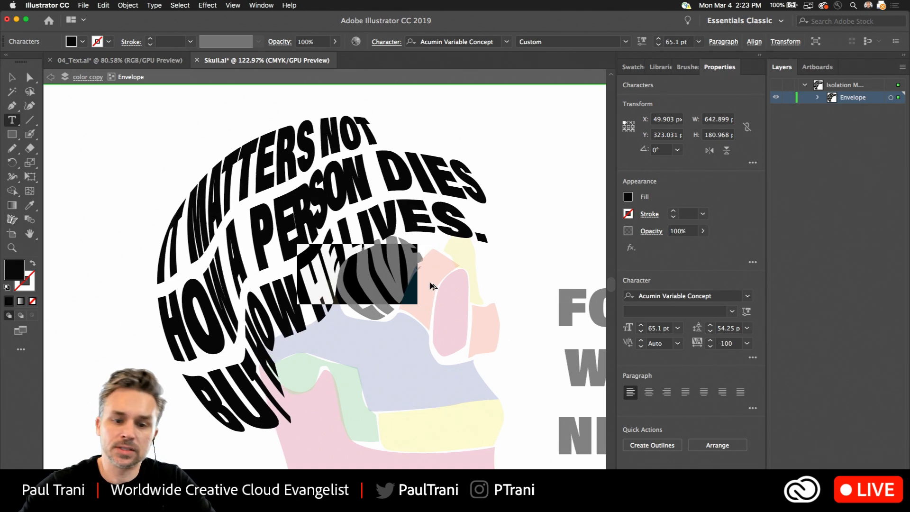
key(alt+super+Right)
key(alt+super+Left)
key(alt+super+Right)
key(alt+super+Left)
key(alt+super+Right)
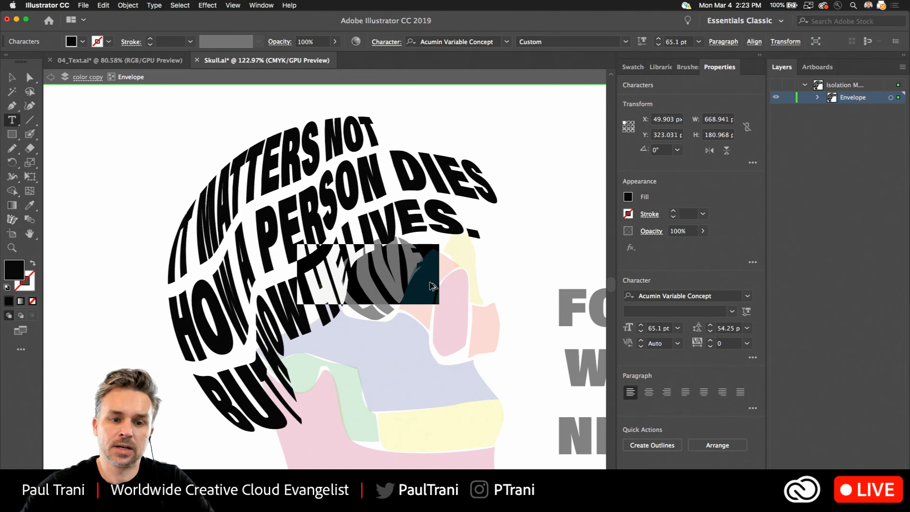
key(alt+super+Left)
key(alt+super+Right)
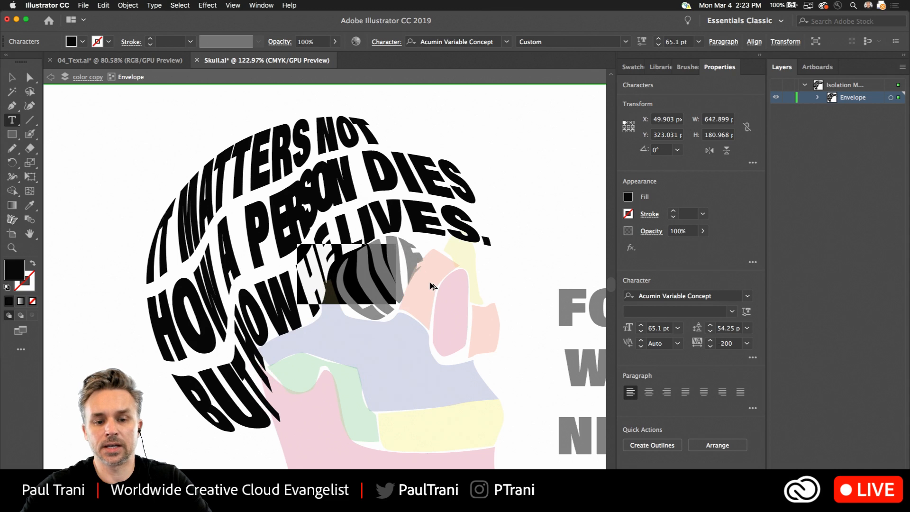
key(alt+super+Left)
key(alt+super+Right)
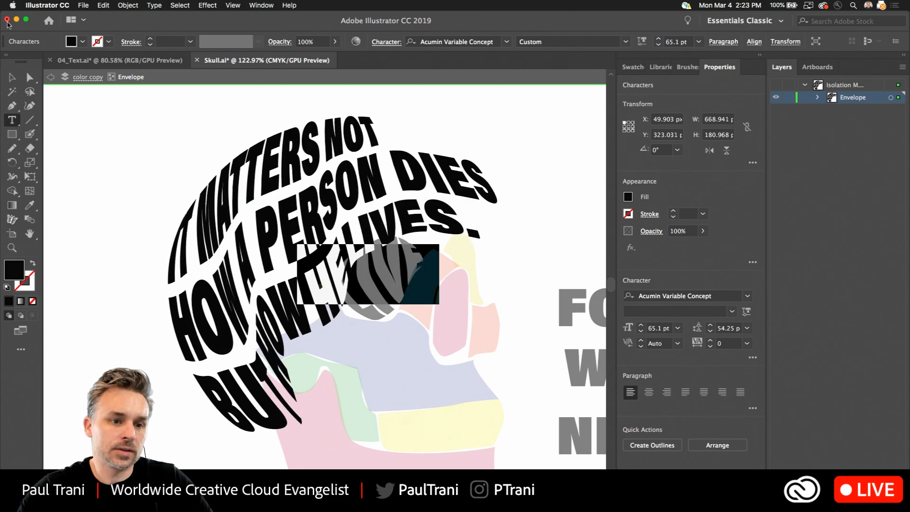
Stop editing the text and exit isolation mode on the cranium envelope to return to the full artwork
click(12, 77)
click(121, 167)
click(54, 81)
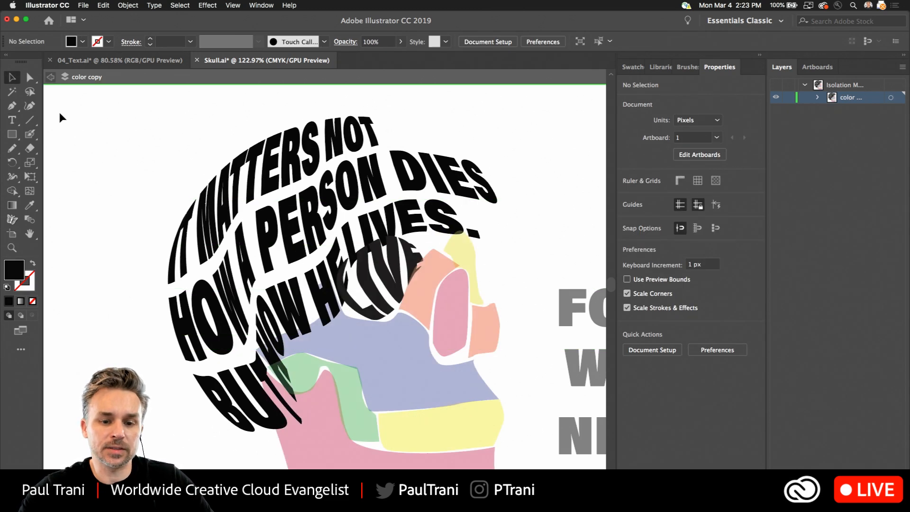
click(817, 67)
click(782, 67)
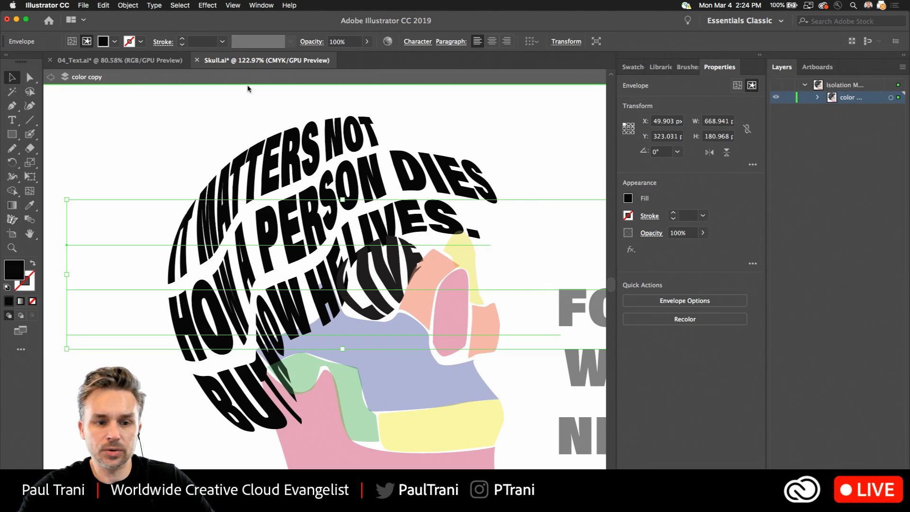
click(52, 78)
scroll(240, 192, down, 5)
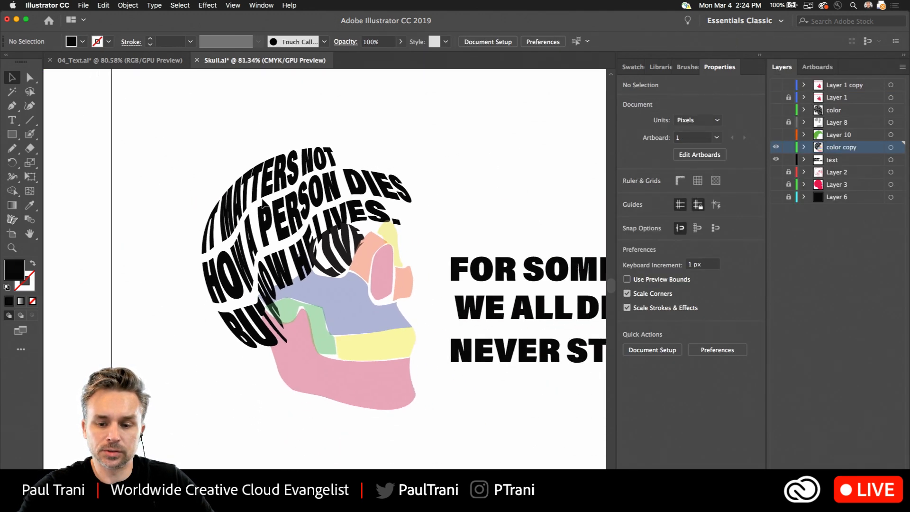
Move the "NEVER STOP LOVING" text below the other quote lines and place the pink jaw shape just above it, beside the skull
scroll(252, 197, right, 4)
drag(405, 237, 451, 393)
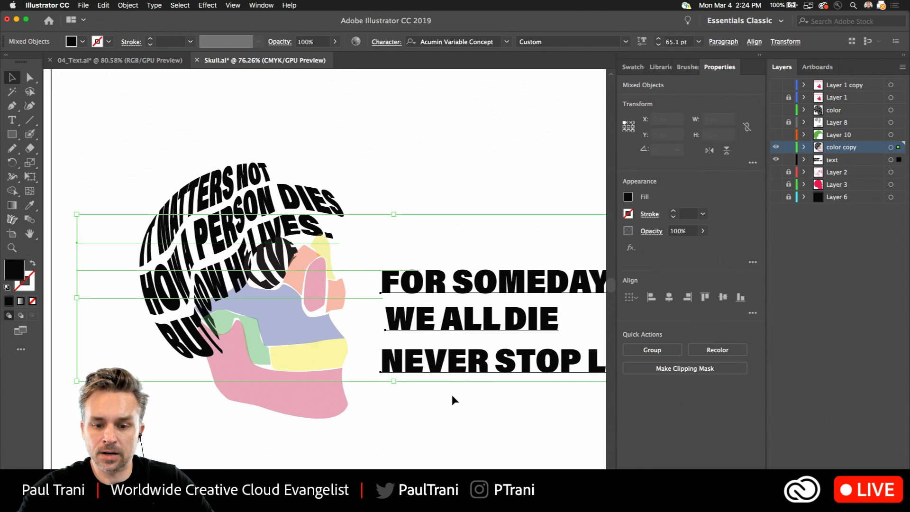
click(410, 219)
scroll(301, 372, up, 1)
drag(416, 368, 192, 456)
scroll(210, 303, down, 5)
scroll(210, 303, right, 2)
drag(409, 290, 408, 299)
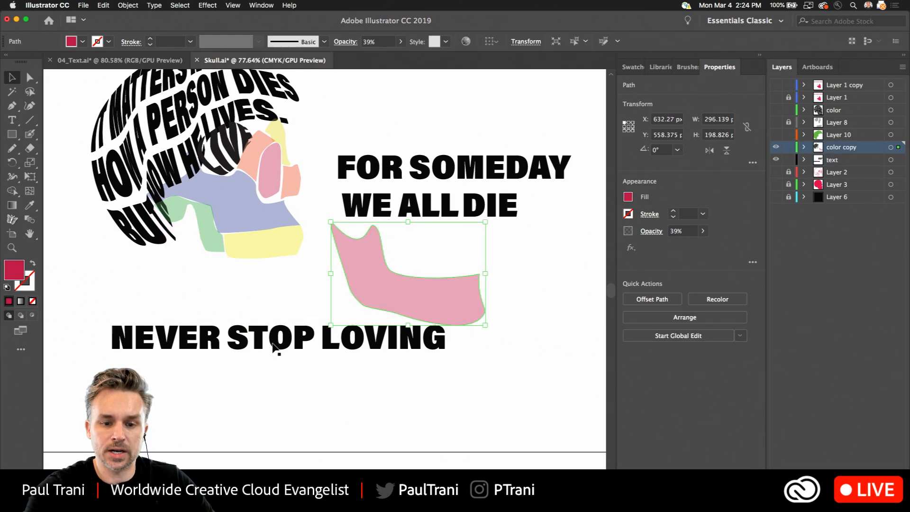
drag(278, 346, 438, 365)
drag(362, 265, 399, 274)
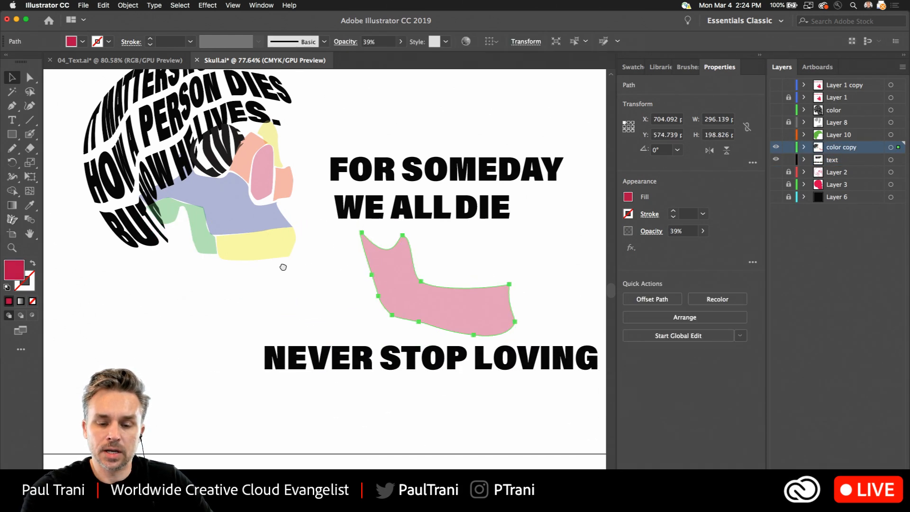
Rotate the pink jaw shape about 26° counter-clockwise and place it over the middle of the "NEVER STOP LOVING" text
scroll(306, 266, up, 3)
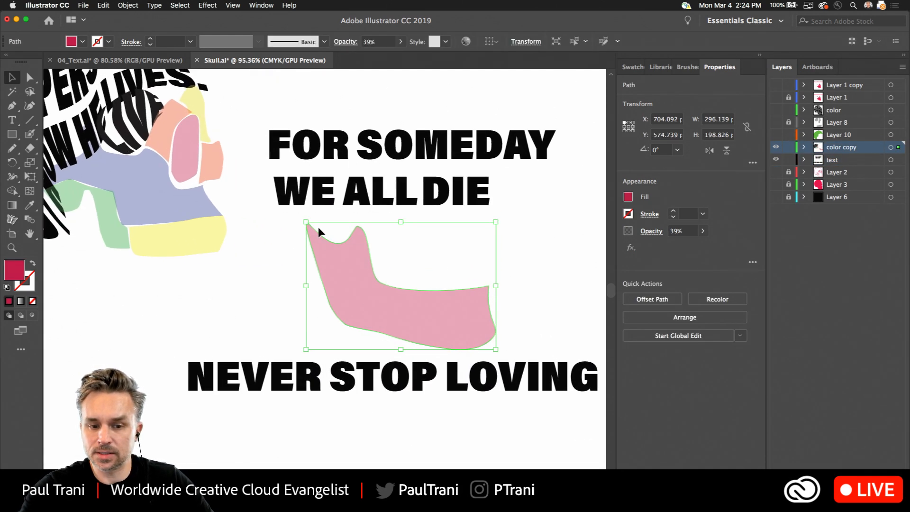
click(259, 351)
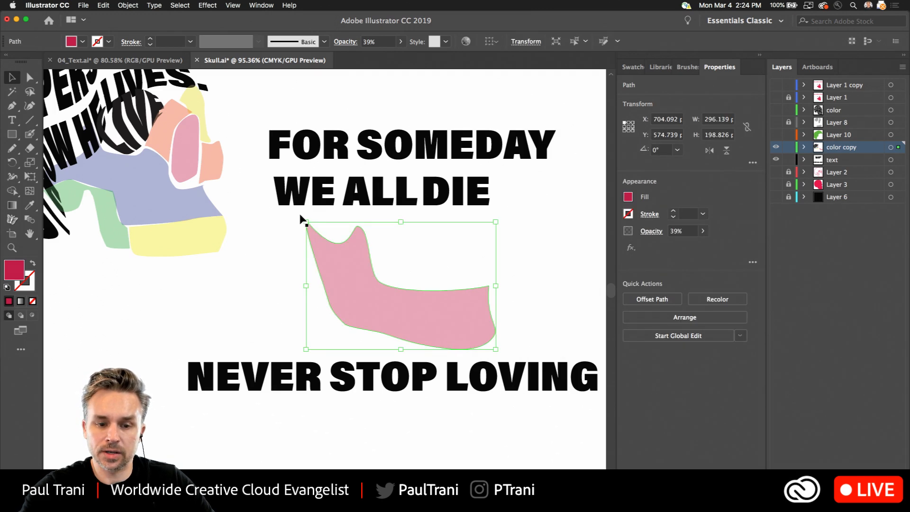
drag(302, 217, 289, 299)
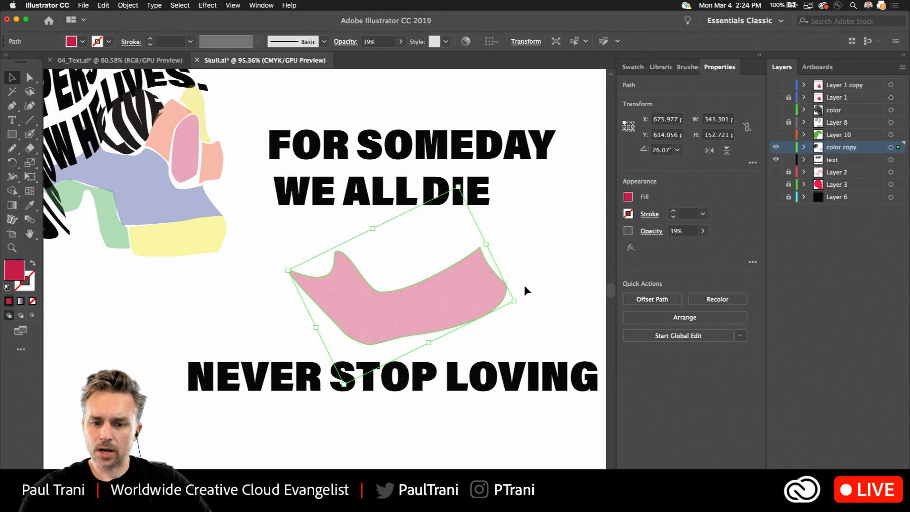
drag(337, 324, 390, 432)
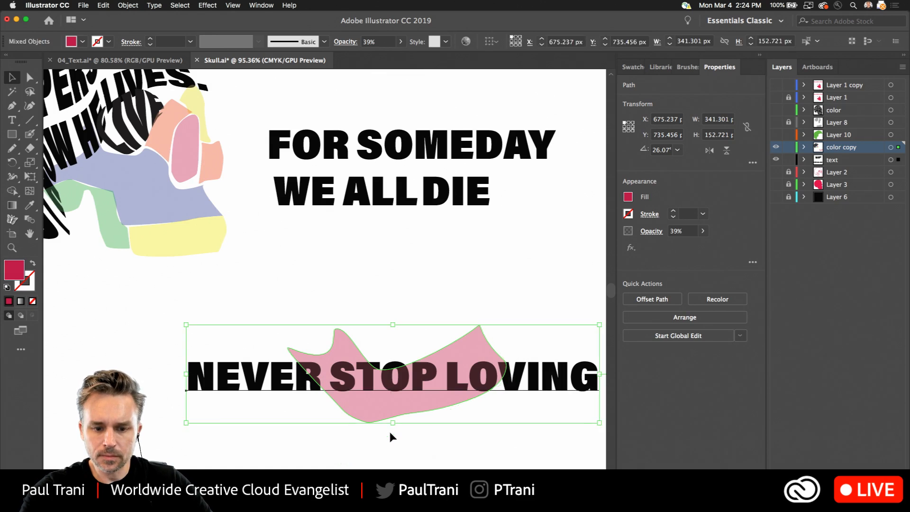
Warp "NEVER STOP LOVING" into the jaw shape with Envelope Distort, Make with Top Object
click(128, 6)
mouse_move(157, 243)
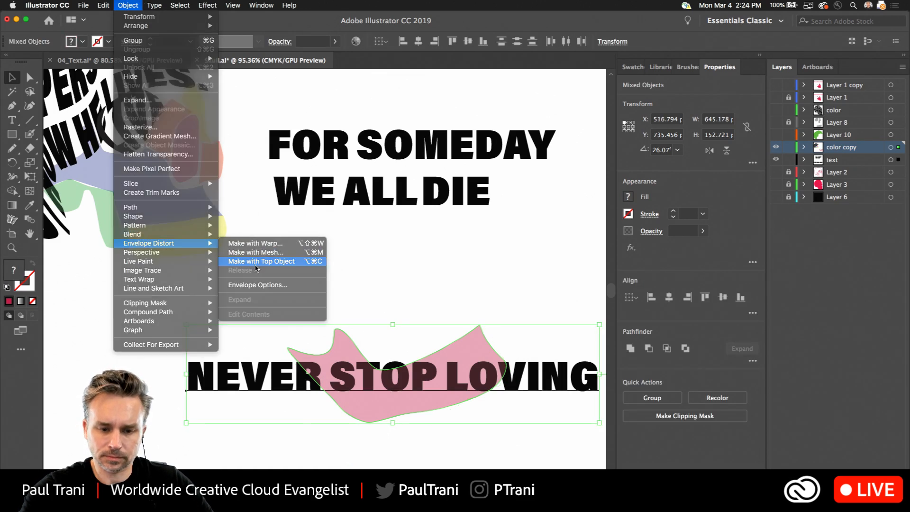
click(256, 262)
scroll(377, 415, up, 3)
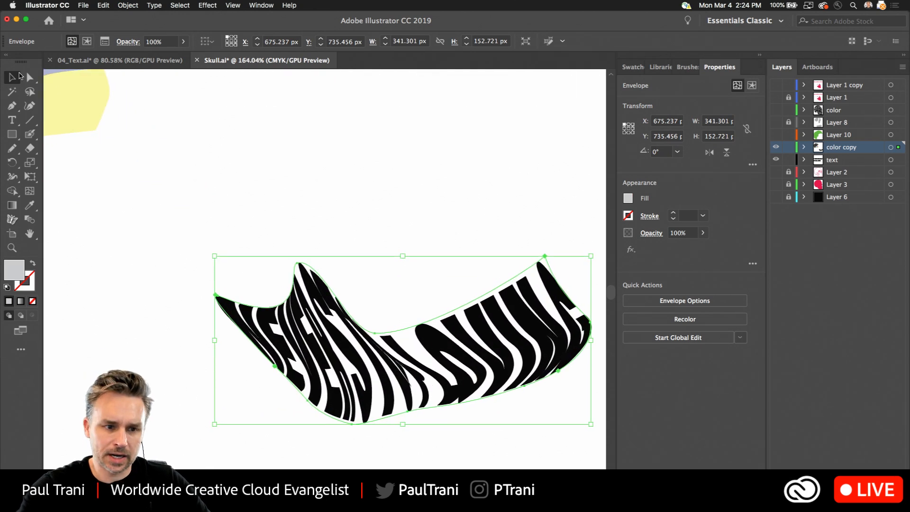
Reshape the jaw envelope by pulling its upper peak anchor down and slightly inward, then deselect it
click(29, 78)
drag(299, 267, 314, 334)
key(super+z)
click(12, 77)
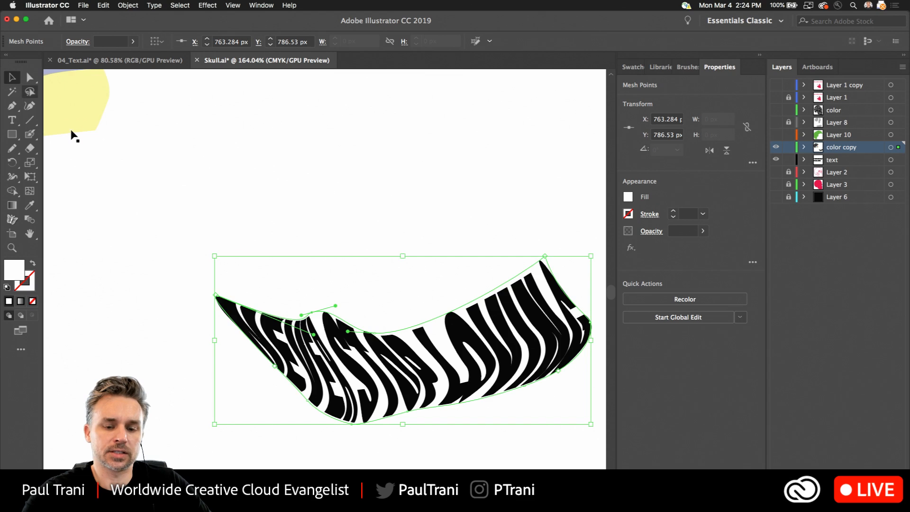
click(246, 182)
Move the warped jaw lettering beneath the skull and rotate it clockwise about 12° to fit as the lower jaw
drag(246, 182, 372, 386)
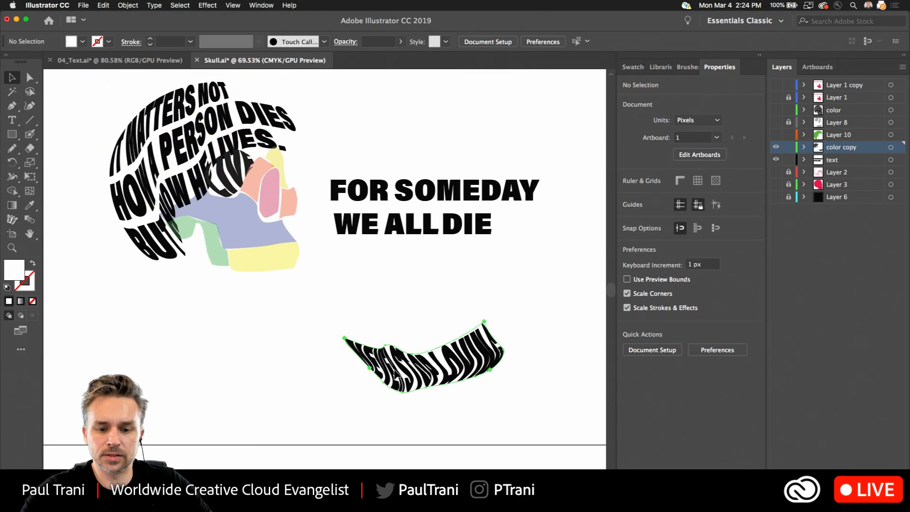
click(374, 376)
drag(223, 326, 223, 326)
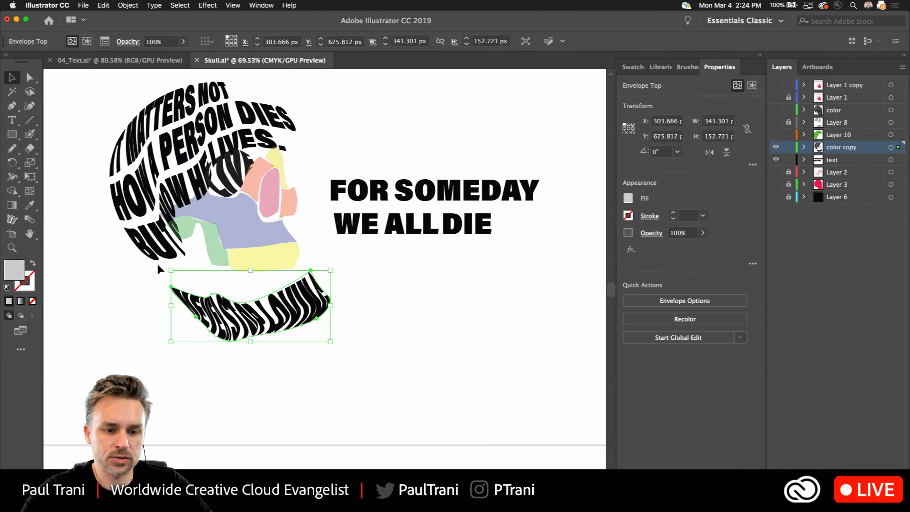
drag(168, 267, 176, 246)
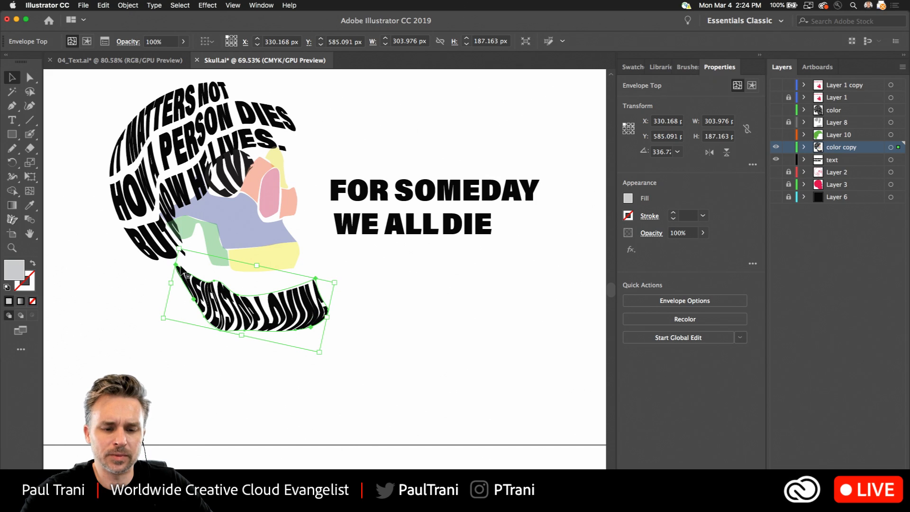
mouse_move(205, 286)
mouse_down()
mouse_move(202, 280)
mouse_move(207, 301)
mouse_up()
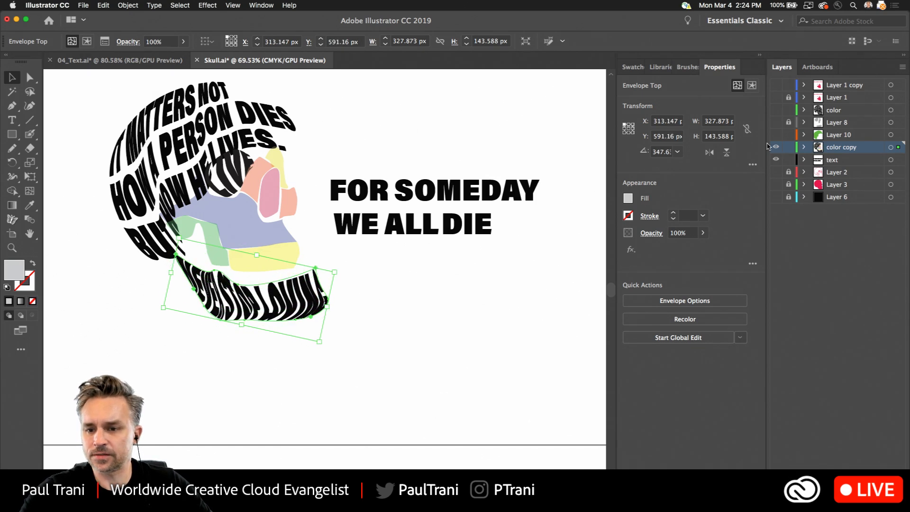
Hide the "color copy" and "text" layers and show only the "color" layer to view the finished lettered skull
drag(776, 162, 776, 124)
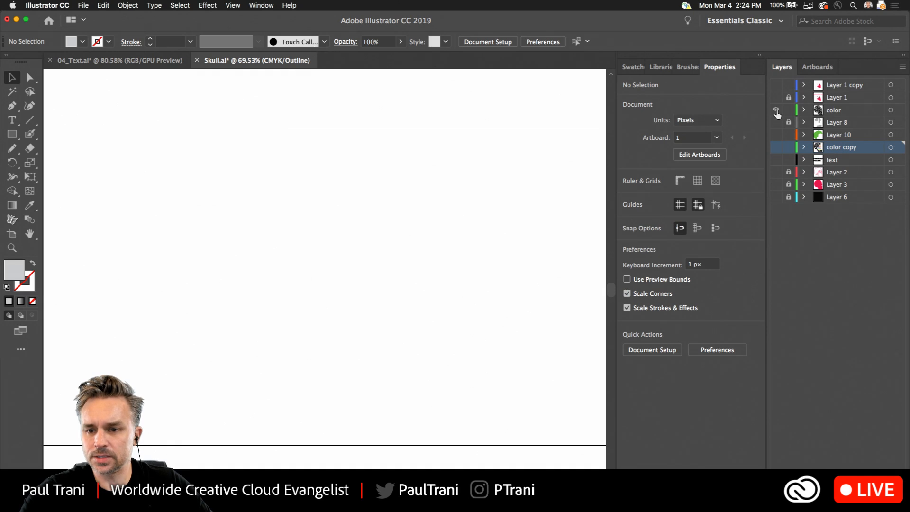
click(776, 110)
scroll(386, 209, left, 5)
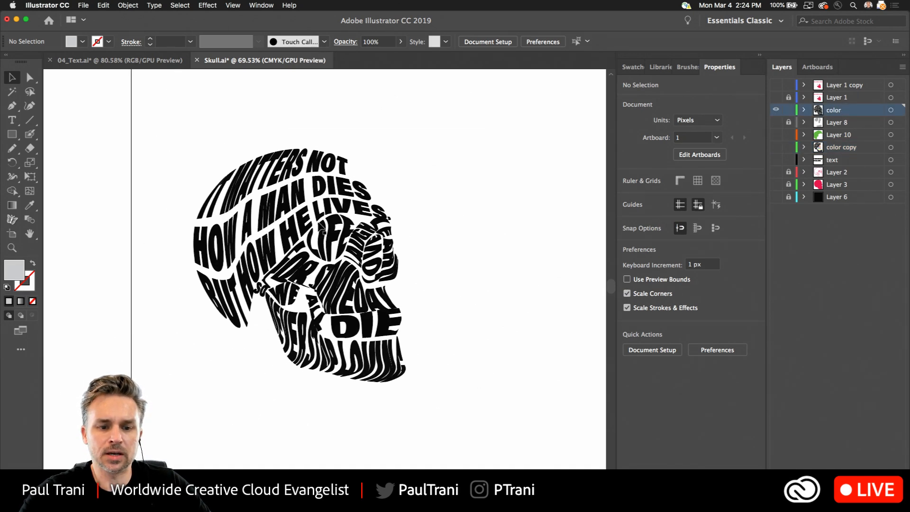
scroll(323, 231, up, 5)
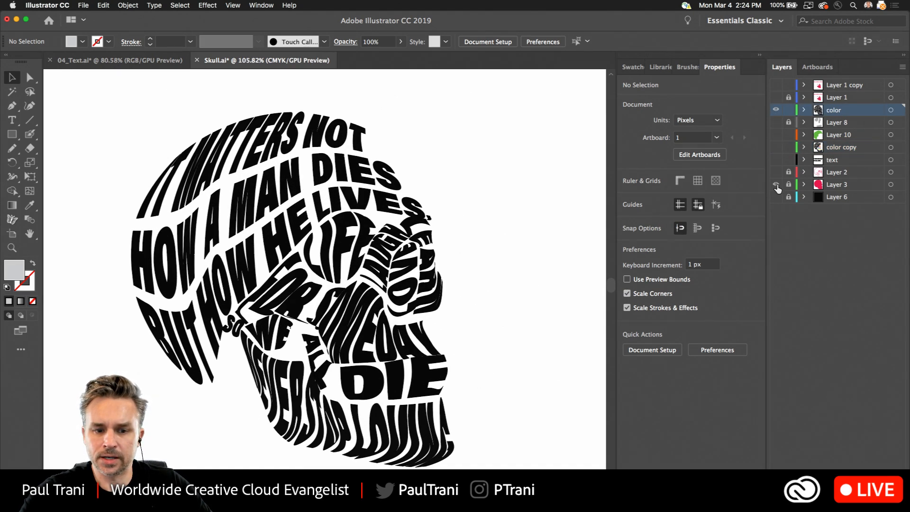
click(776, 185)
click(776, 184)
scroll(235, 192, up, 3)
click(246, 203)
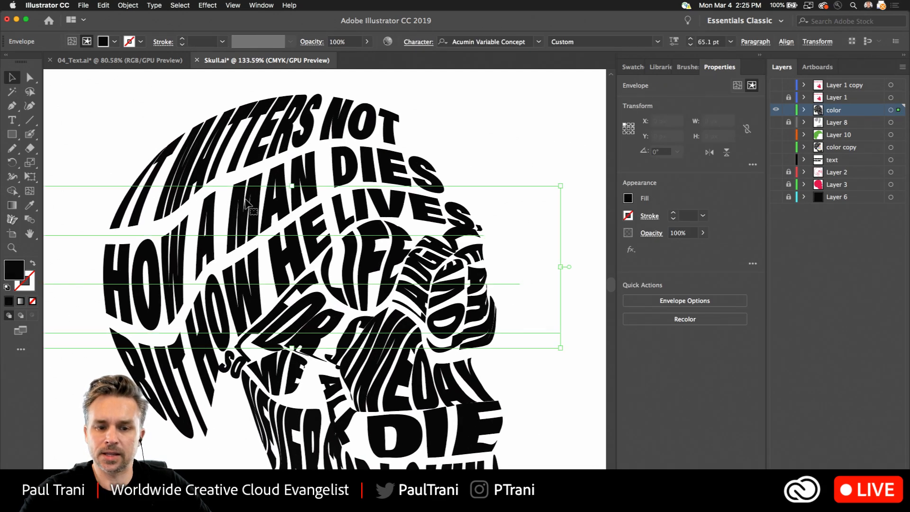
scroll(247, 203, down, 5)
Delete the small "SO" lettering between the cranium text and the jaw hinge
click(208, 263)
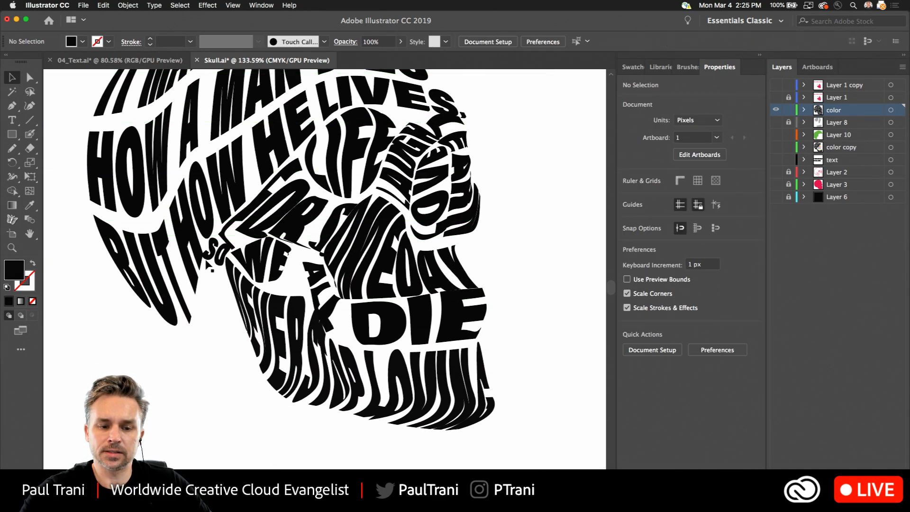
drag(208, 263, 201, 393)
key(Delete)
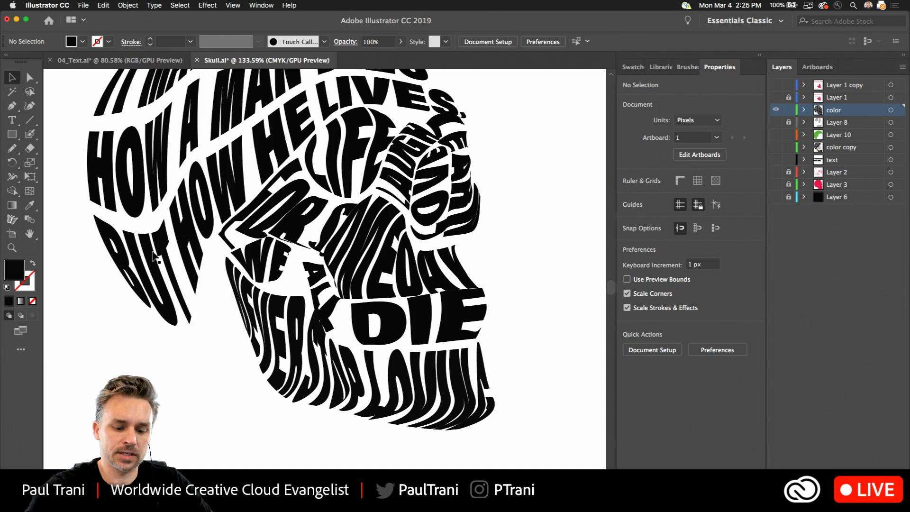
scroll(223, 247, up, 3)
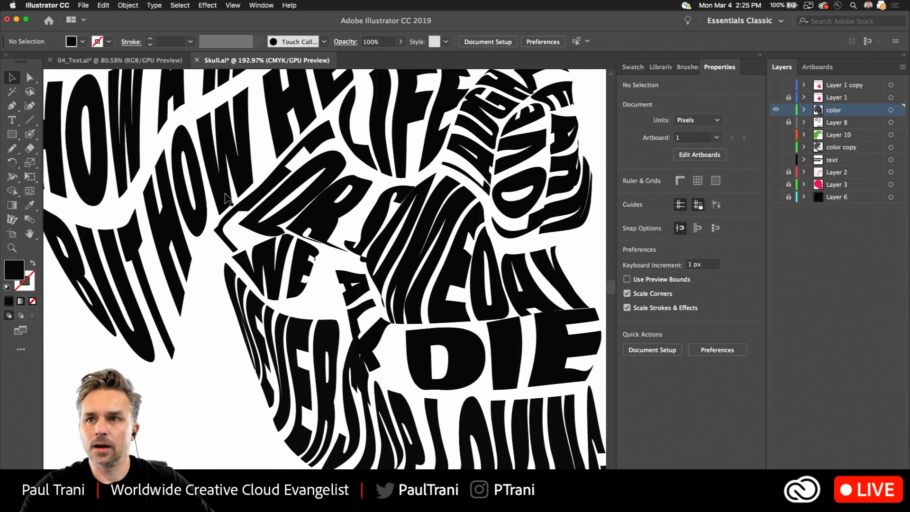
click(200, 388)
key(Delete)
Add the point text "SO" in the empty area below the back of the skull
drag(152, 352, 260, 302)
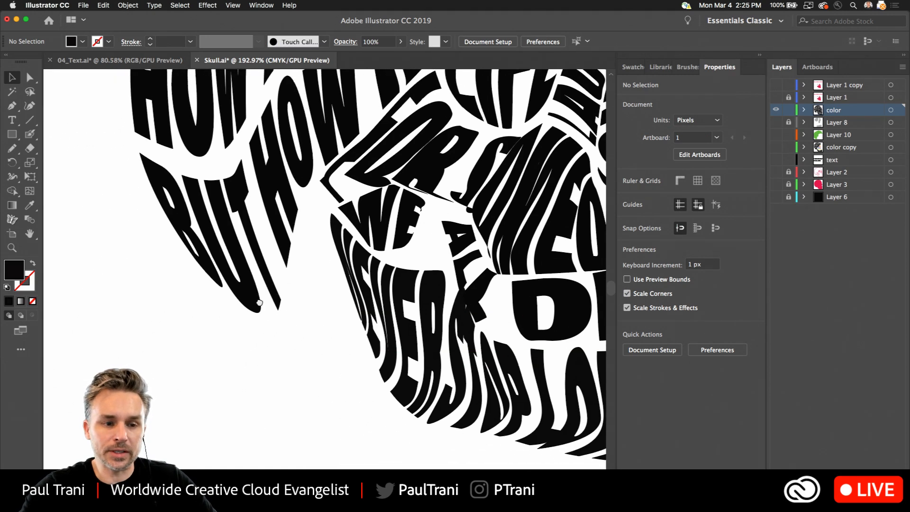
key(t)
click(218, 413)
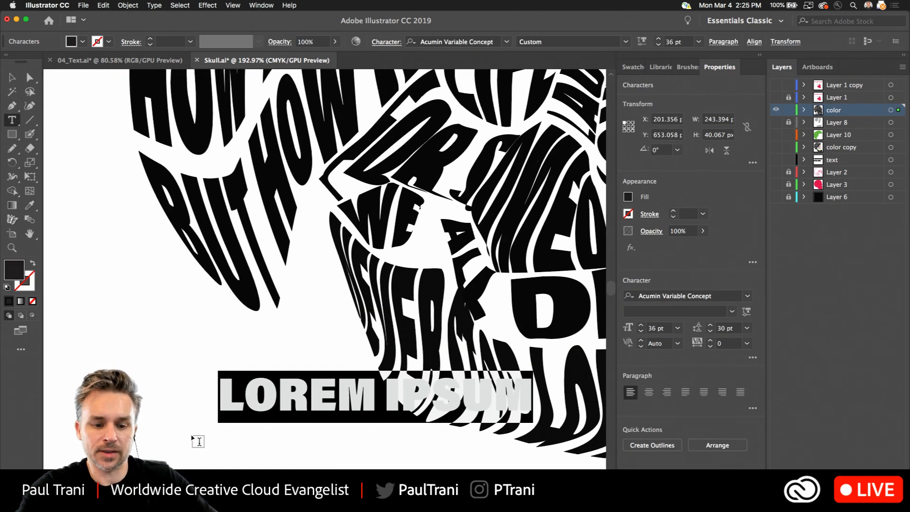
text(SO)
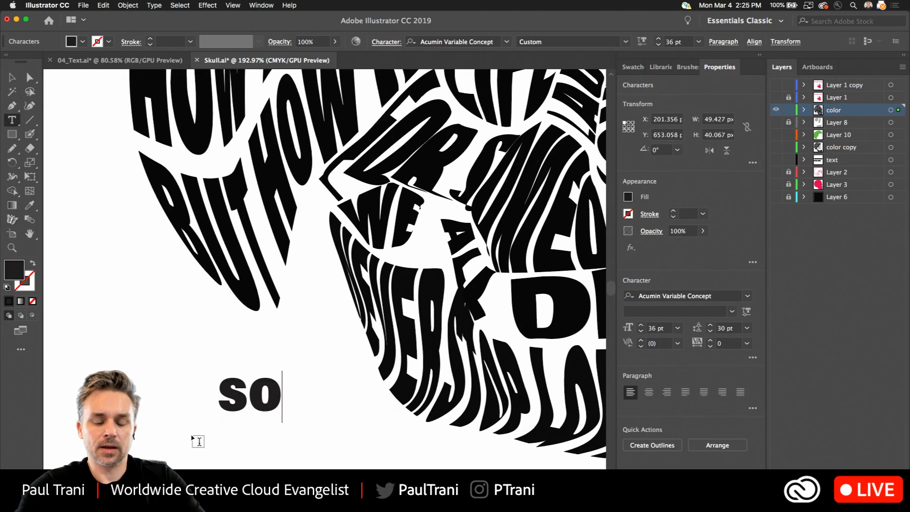
key(Escape)
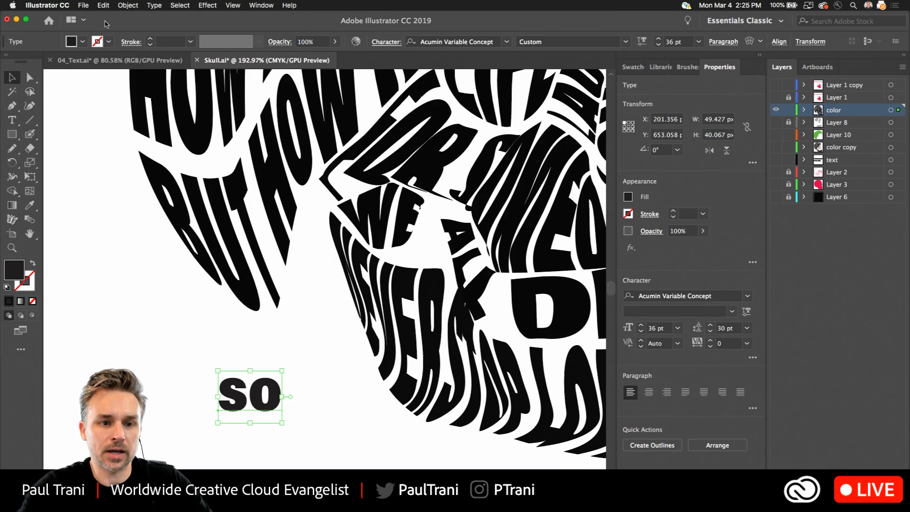
Convert the "SO" text to outlines
click(154, 5)
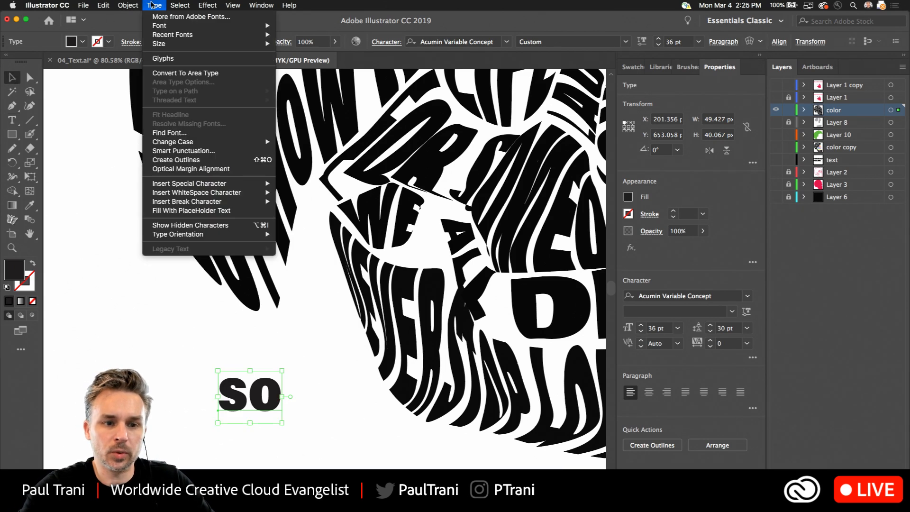
click(159, 163)
key(super+equal)
key(super+equal)
key(super+equal)
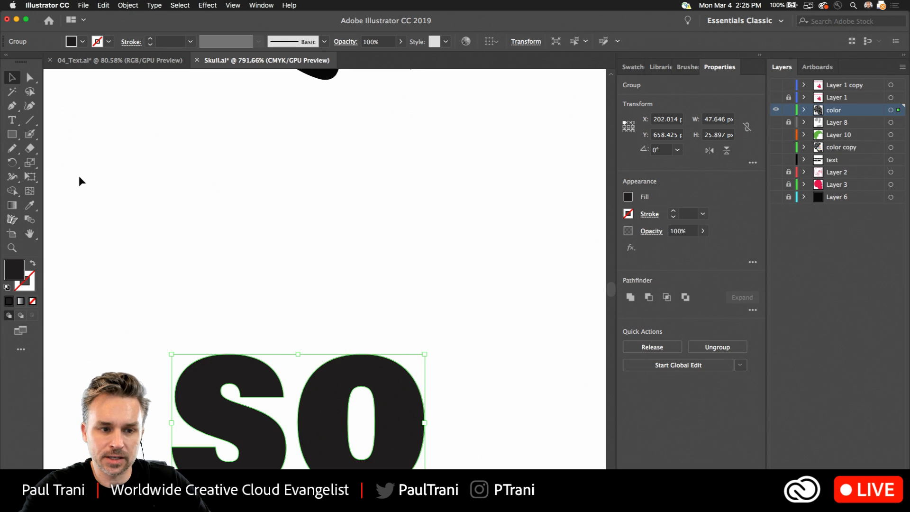
Try stretching the "O" upward by its top anchor point, then undo the edit and the outline conversion
key(a)
click(370, 350)
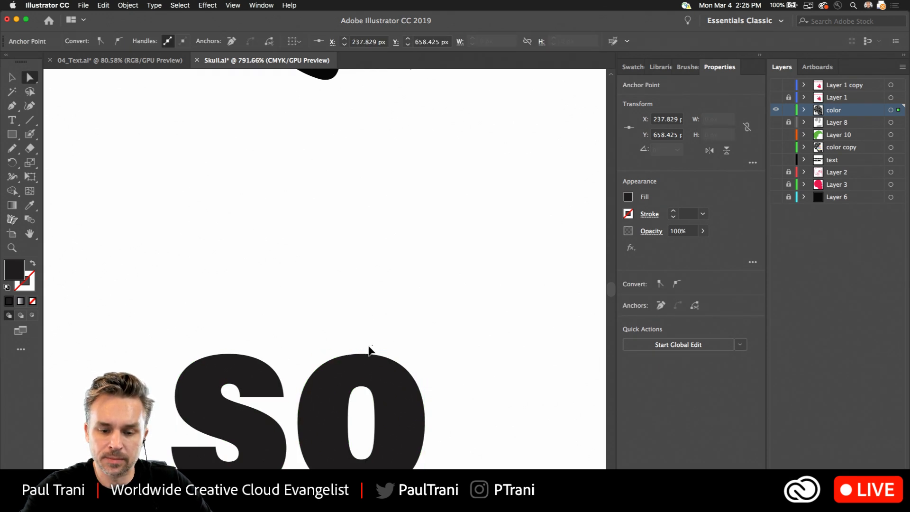
drag(370, 350, 362, 323)
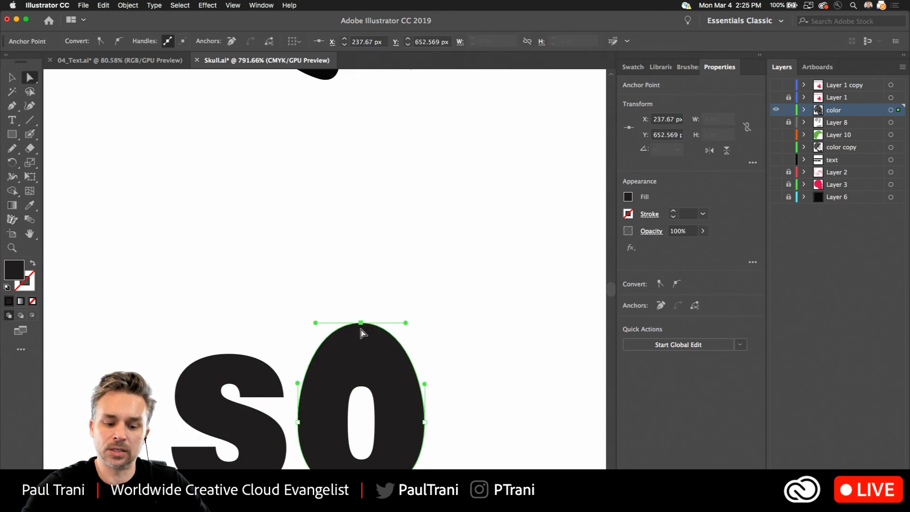
key(super+z)
key(super+z)
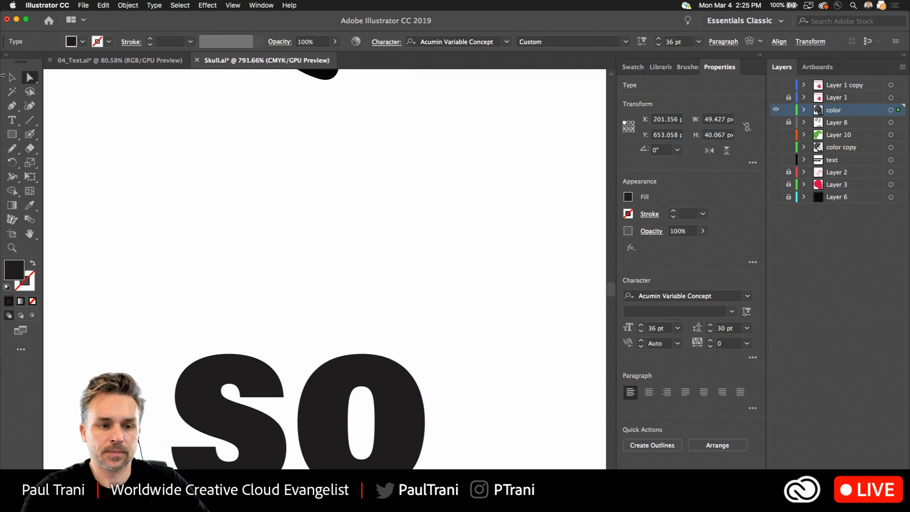
Move "SO" up slightly and start an Envelope Distort, Make with Warp on it, using horizontal Squeeze with a 74% bend
key(v)
drag(195, 374, 217, 241)
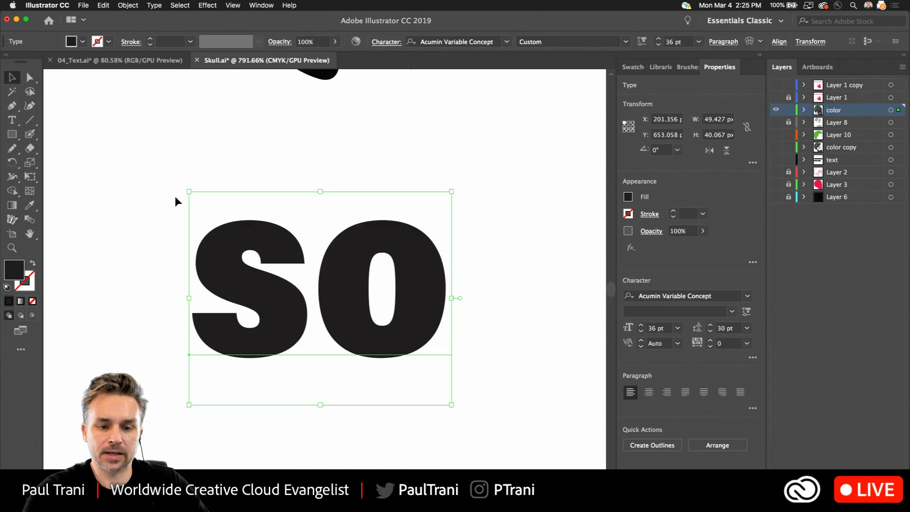
click(126, 6)
mouse_move(188, 247)
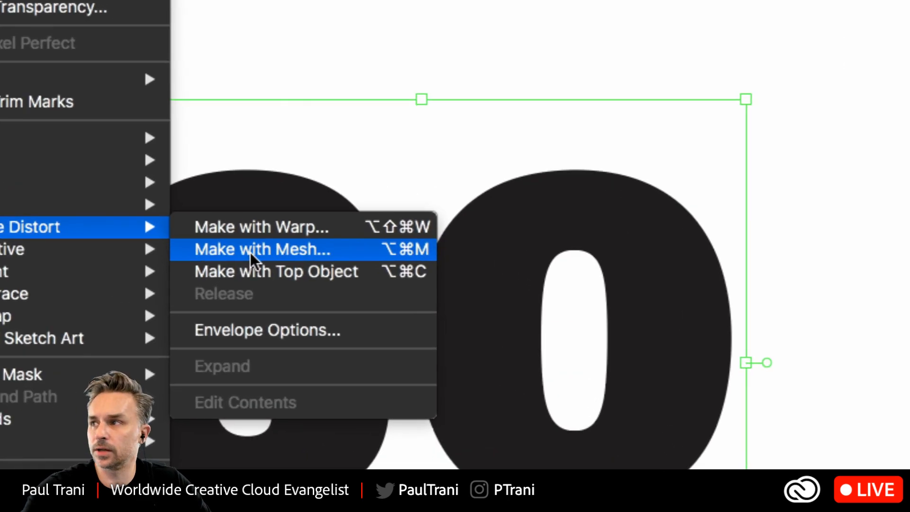
click(249, 226)
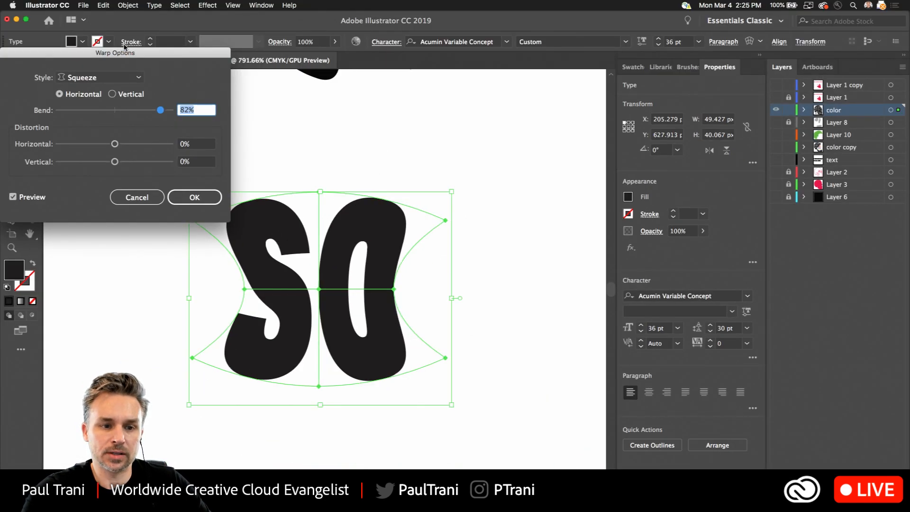
drag(97, 57, 504, 171)
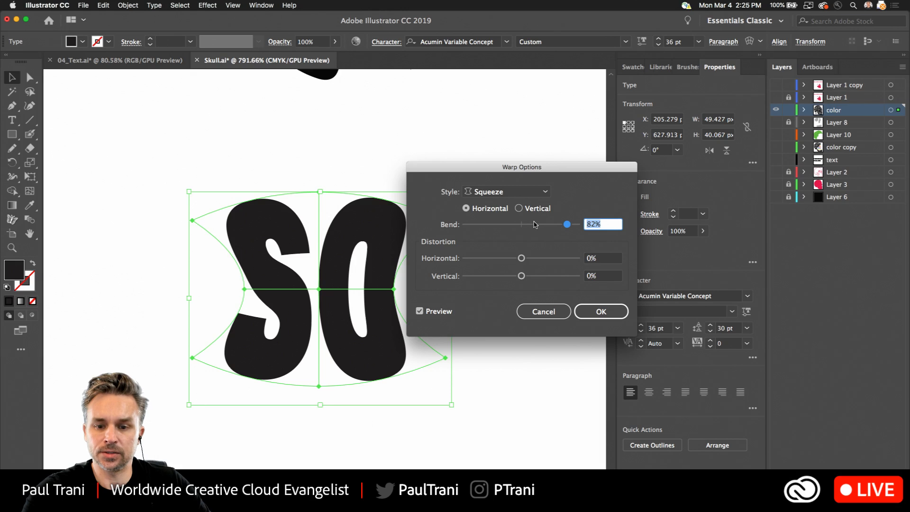
text(-42)
drag(529, 230, 563, 228)
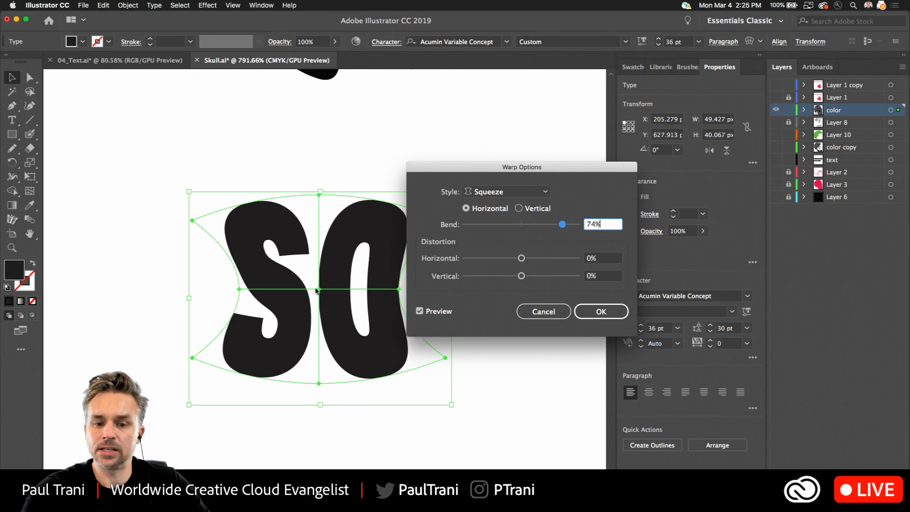
Try 24% horizontal distortion on the "SO" warp, set it to 2%, apply the warp and deselect the text
click(535, 259)
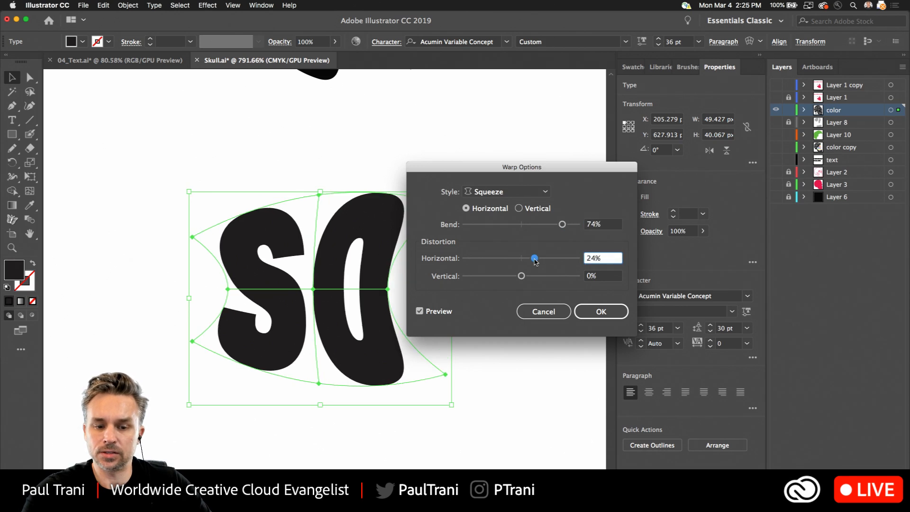
drag(535, 259, 517, 269)
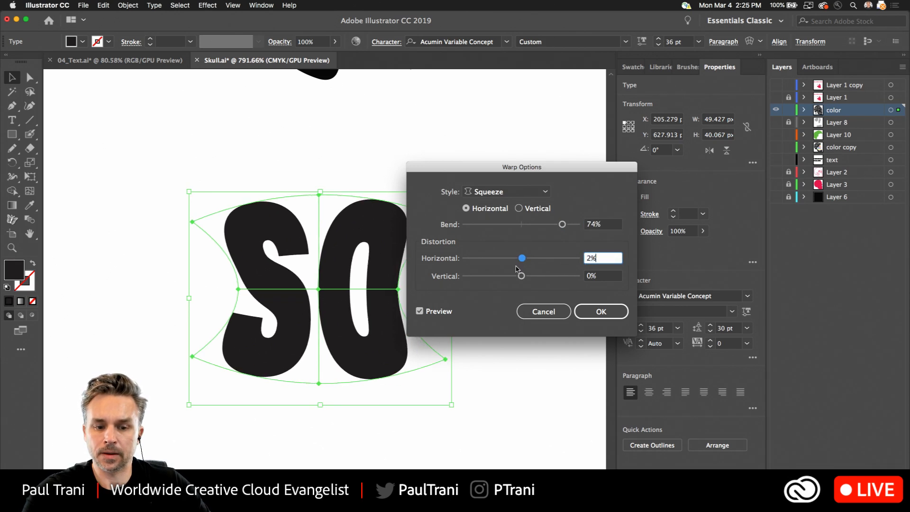
click(601, 312)
click(213, 149)
scroll(226, 166, down, 5)
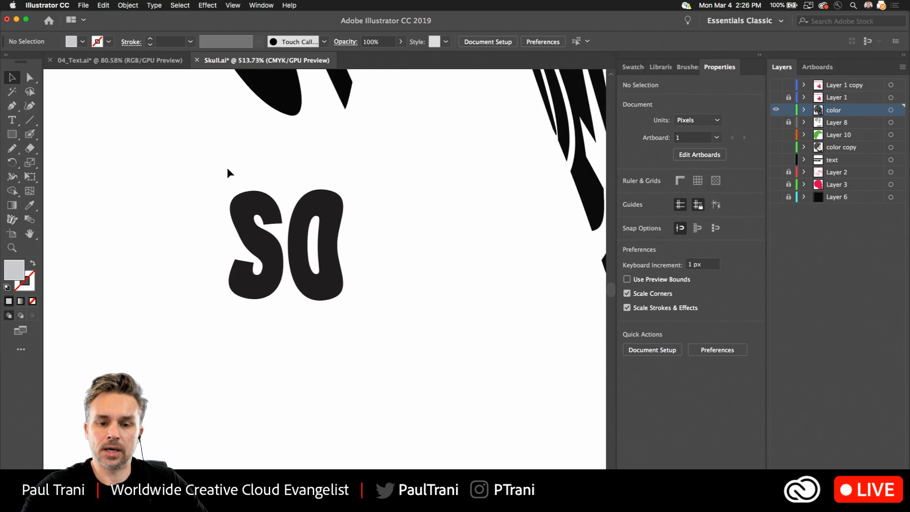
Move the warped "SO" into the gap between "BUT HOW" and "WE", rotate it to follow the slanted lettering and deselect it
scroll(334, 187, up, 4)
drag(316, 192, 345, 146)
drag(333, 101, 359, 108)
click(337, 315)
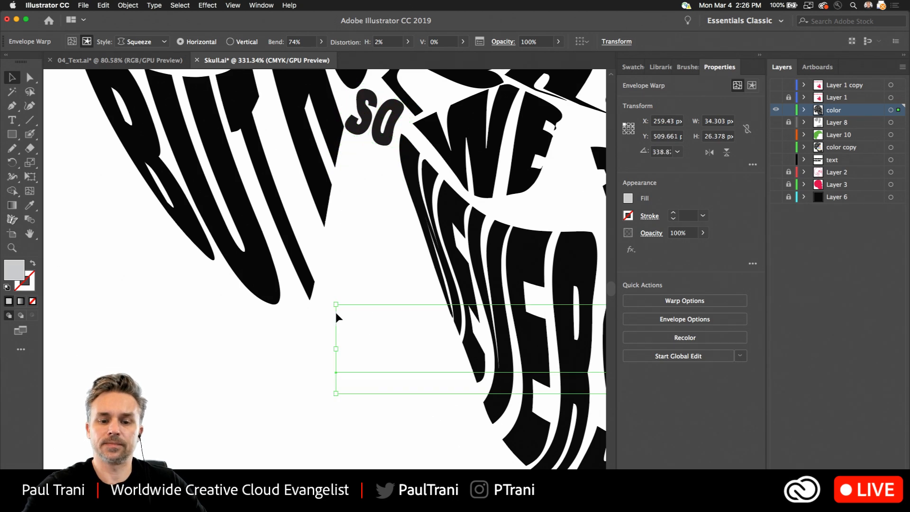
click(329, 335)
scroll(230, 311, down, 6)
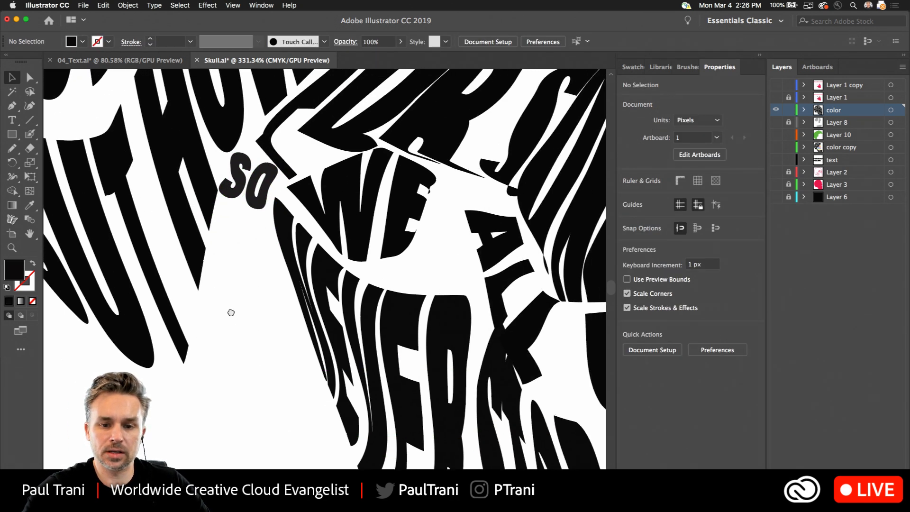
drag(224, 175, 282, 226)
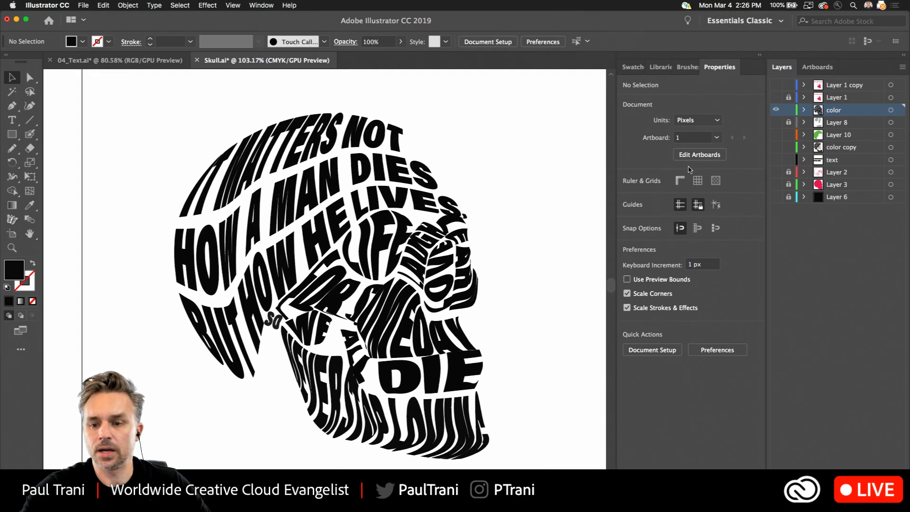
Show Layer 3, Layer 6 and Layer 8 behind the lettering and leave nothing selected
click(776, 184)
click(776, 197)
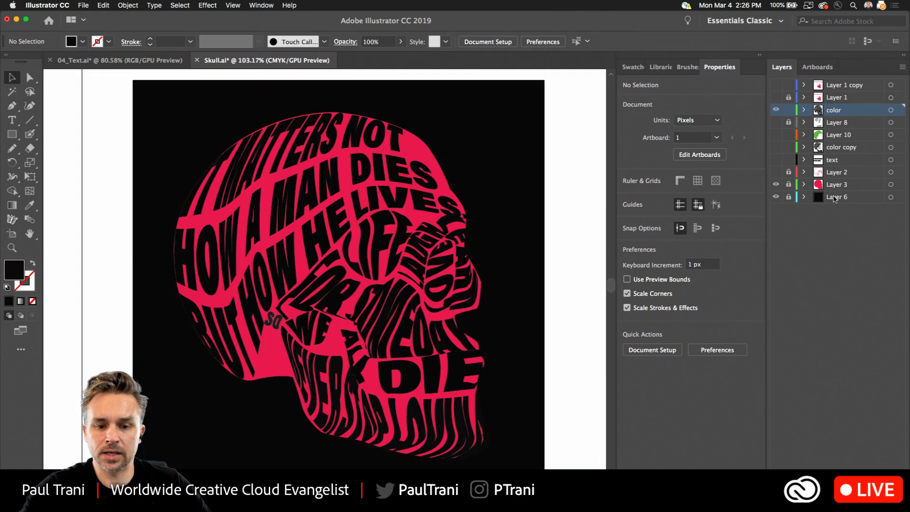
right_click(308, 311)
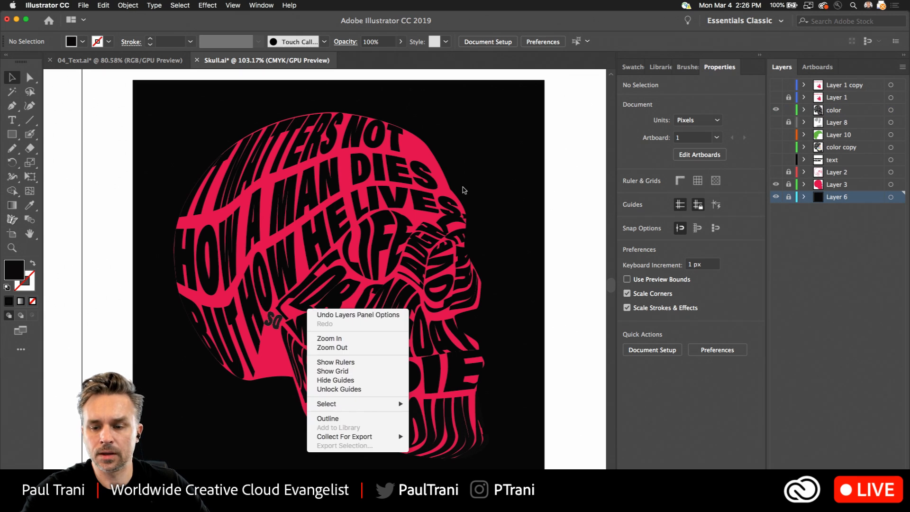
click(835, 259)
click(776, 123)
click(844, 125)
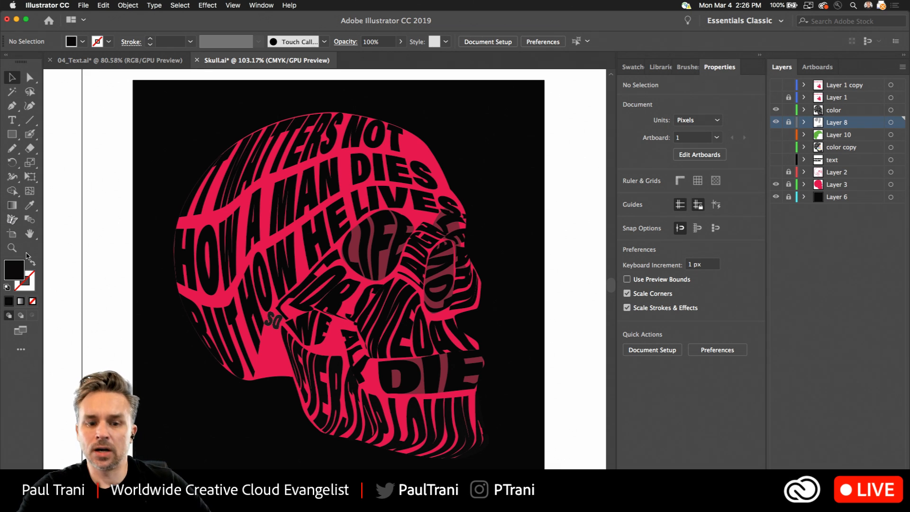
click(134, 284)
scroll(114, 270, up, 3)
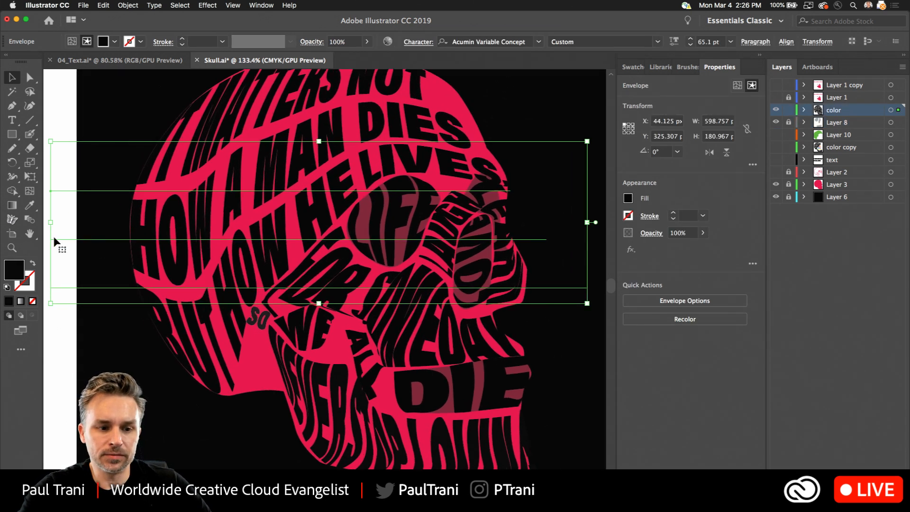
click(58, 392)
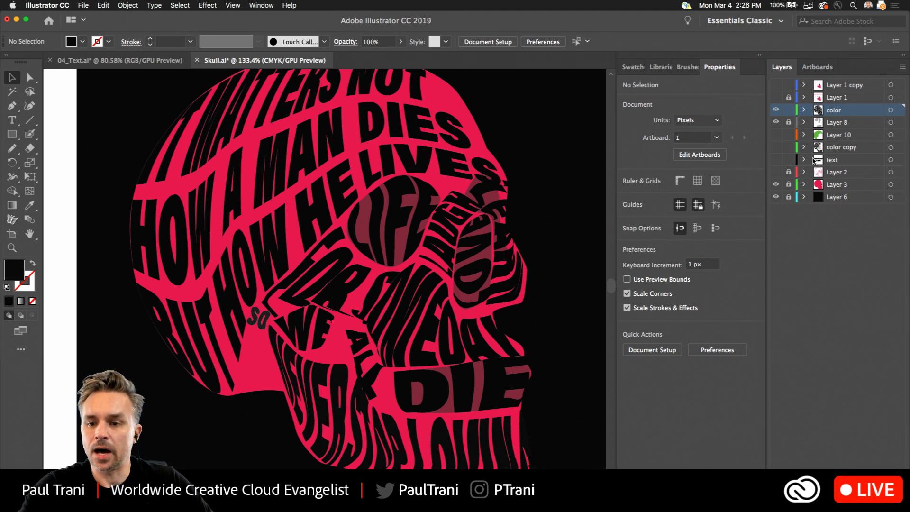
Unlock Layer 8 and lock the color layer so that only the shading shapes can be selected
click(806, 185)
click(794, 123)
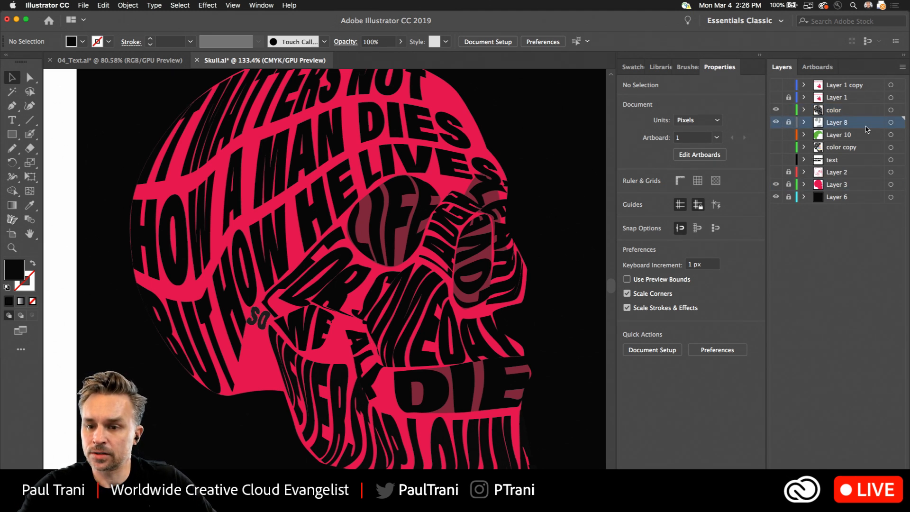
click(789, 123)
click(399, 247)
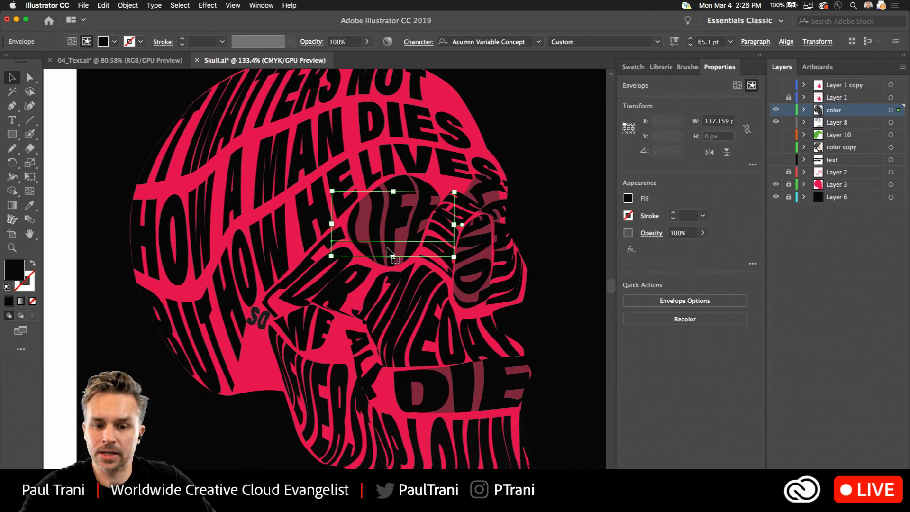
click(789, 110)
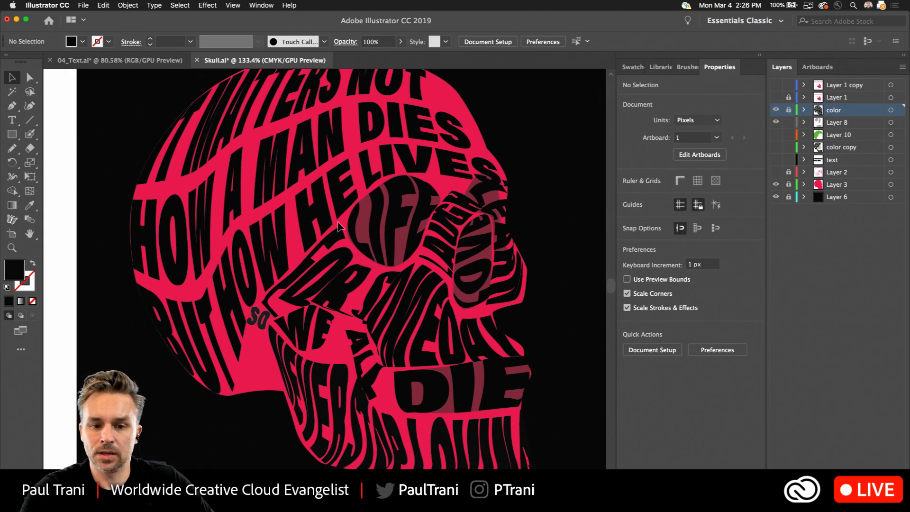
Set the opacity of the eye, nose and teeth shading shapes to 68%, hiding the color layer while selecting them and showing it again
click(409, 237)
shift+click(484, 197)
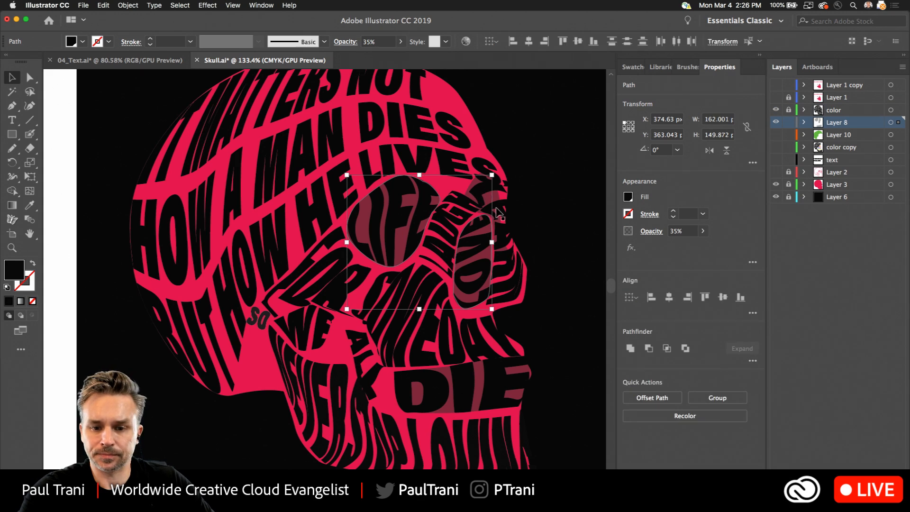
click(776, 109)
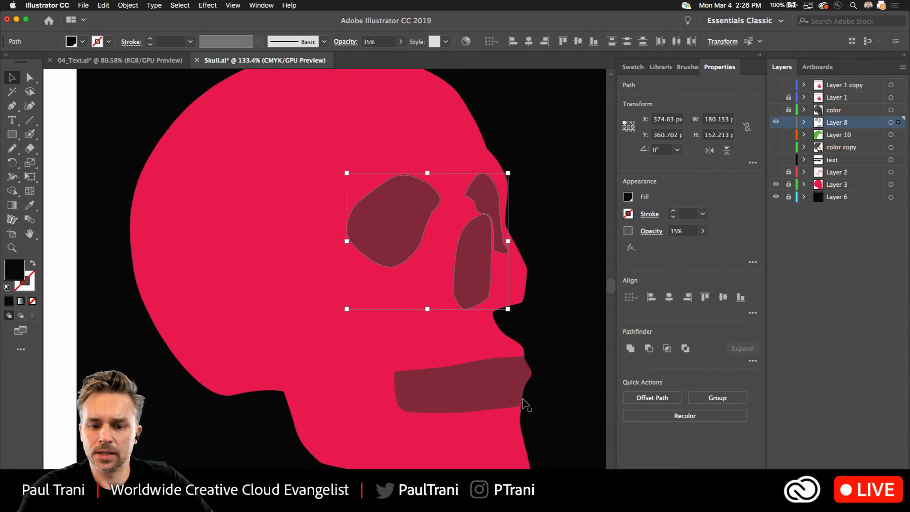
shift+click(483, 392)
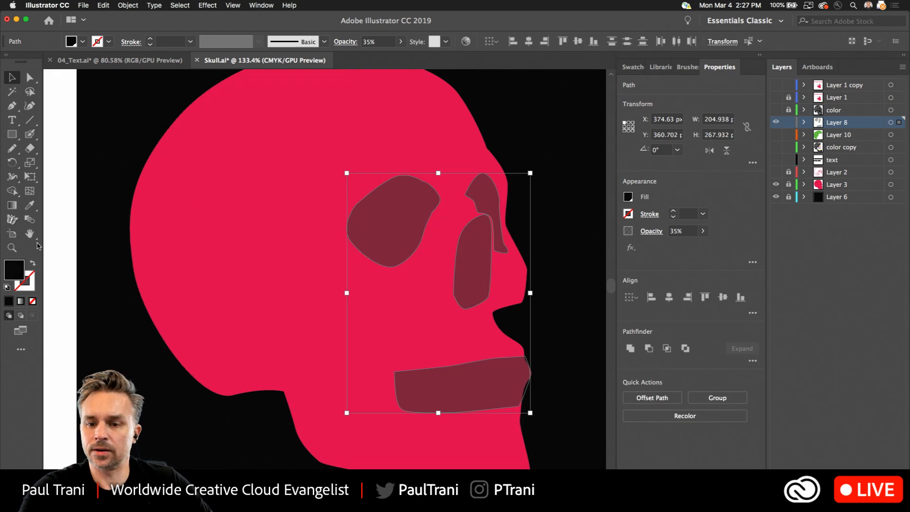
click(704, 232)
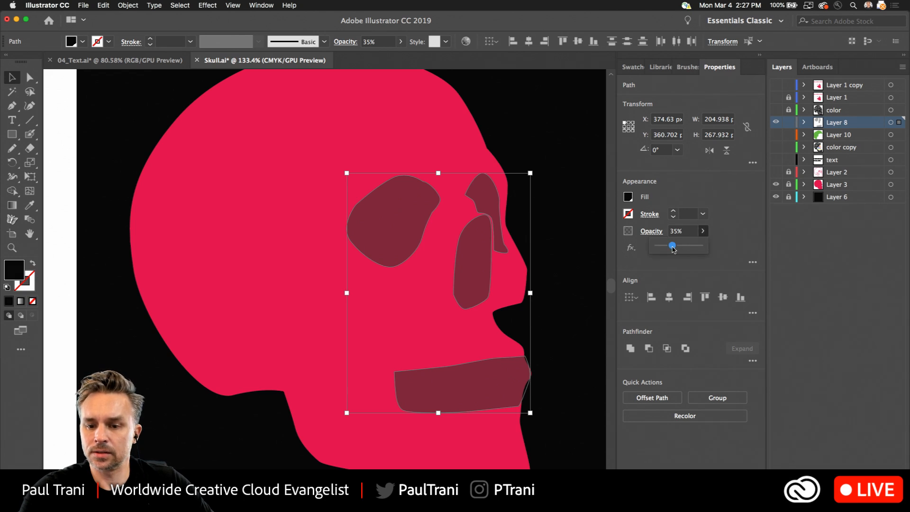
drag(680, 248, 688, 248)
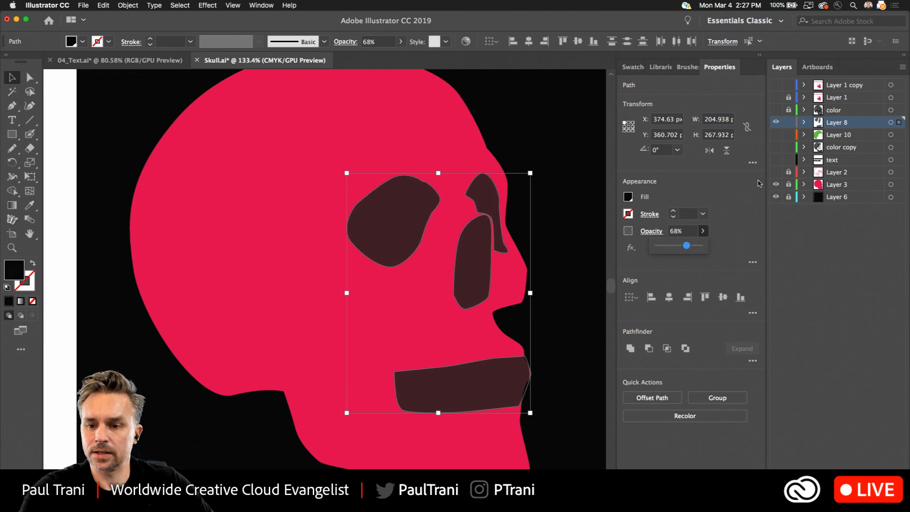
click(777, 110)
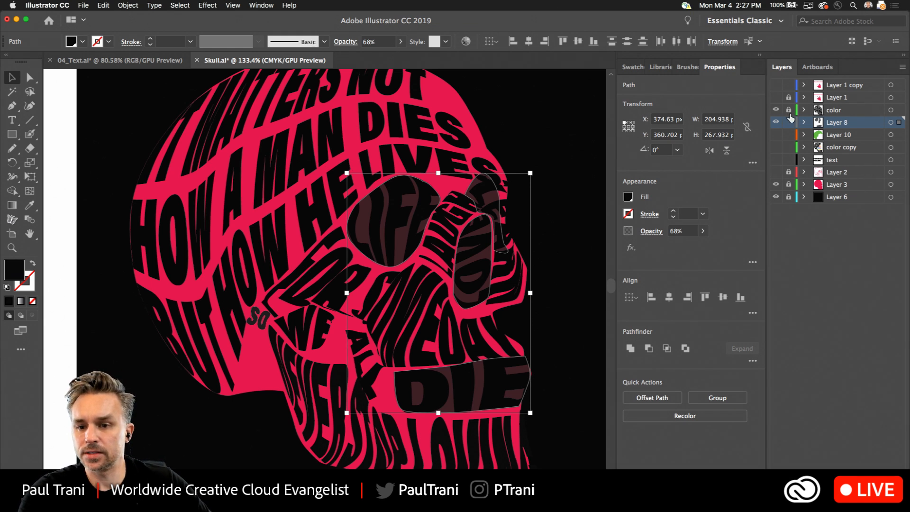
Unlock Layer 3 and select the pink skull shape
click(848, 111)
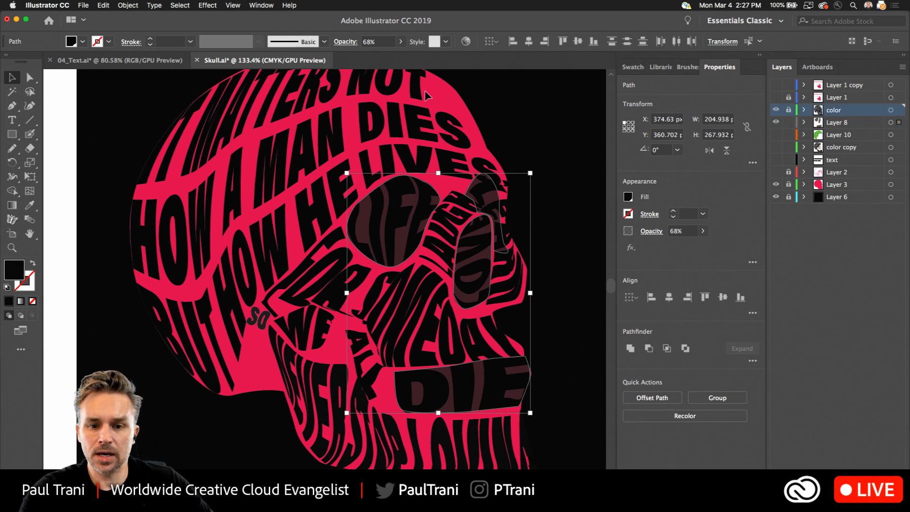
click(427, 92)
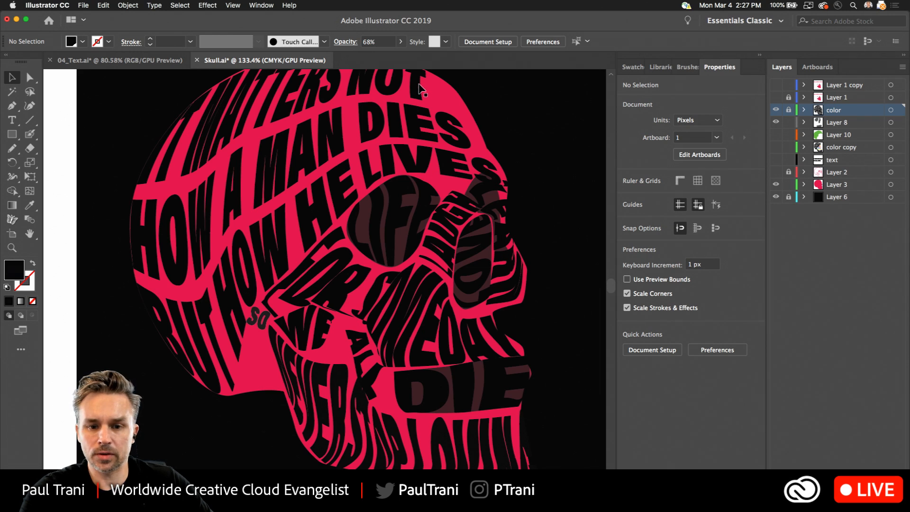
click(434, 92)
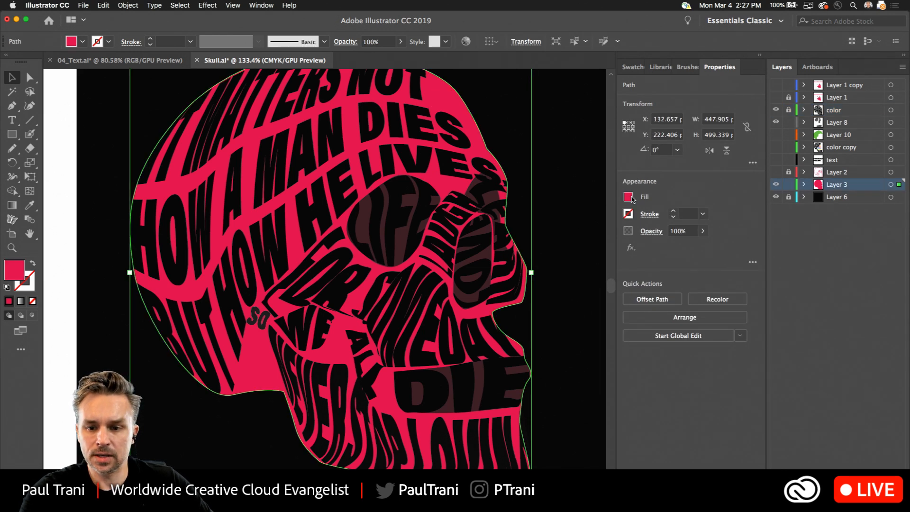
Try filling the skull shape with the CMYK Red swatch, then undo the fill change
click(629, 196)
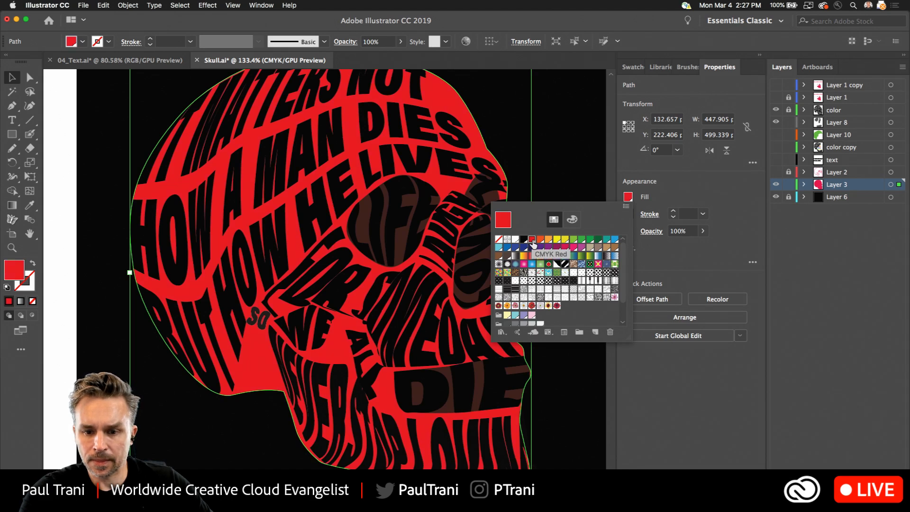
click(76, 239)
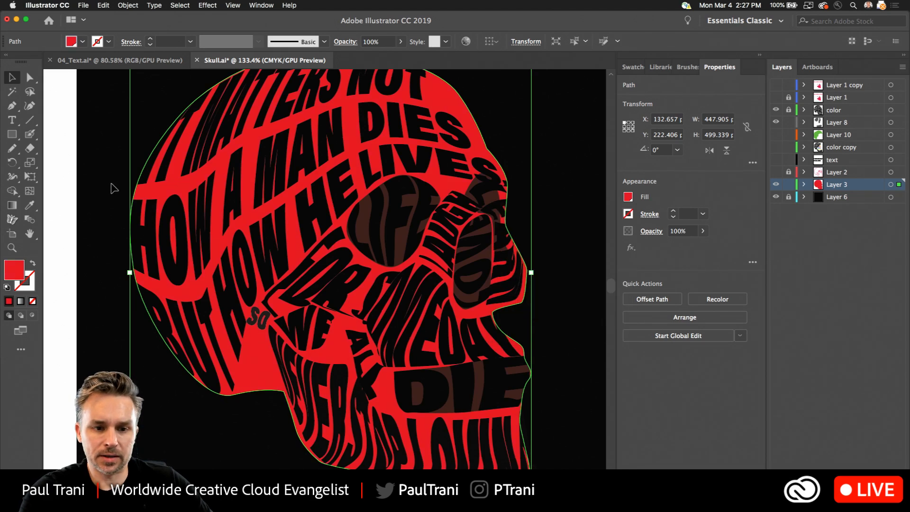
click(69, 176)
key(super+z)
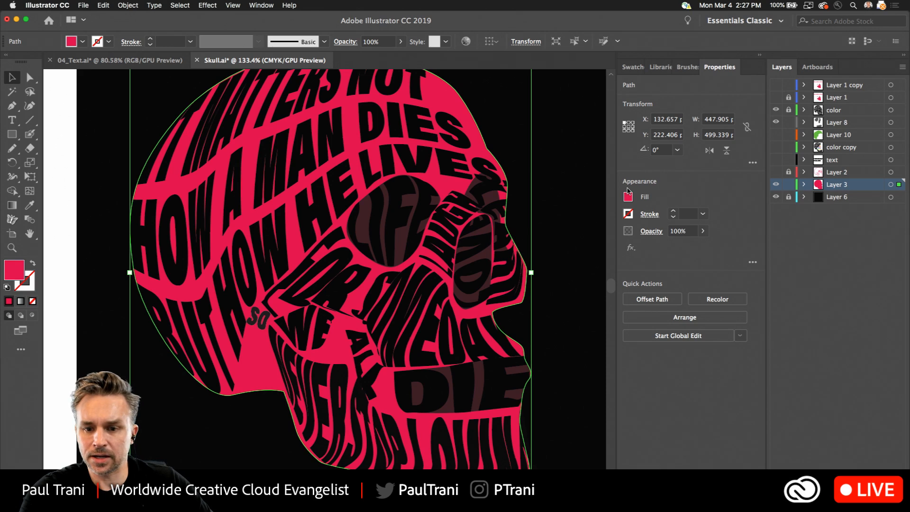
Save the skull shape's pink fill as a new global swatch named C=0 M=99 Y=53 K=0
click(628, 197)
click(595, 333)
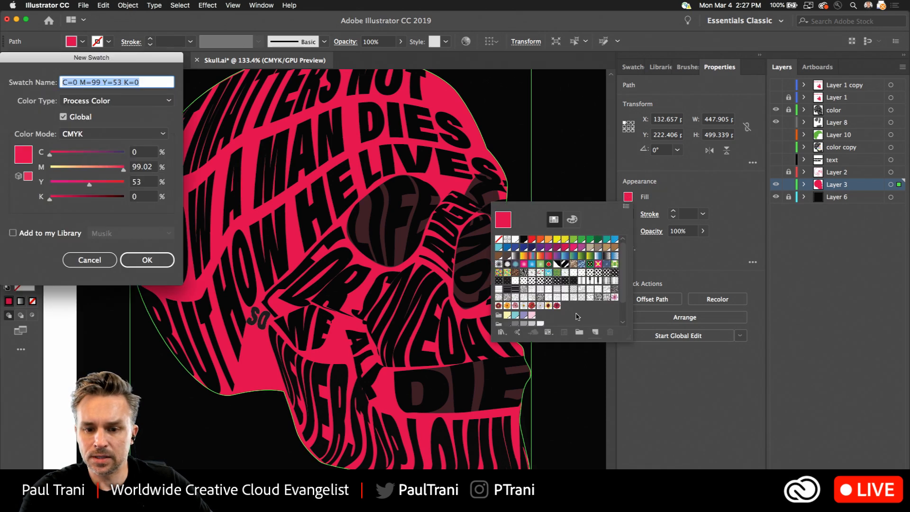
click(133, 262)
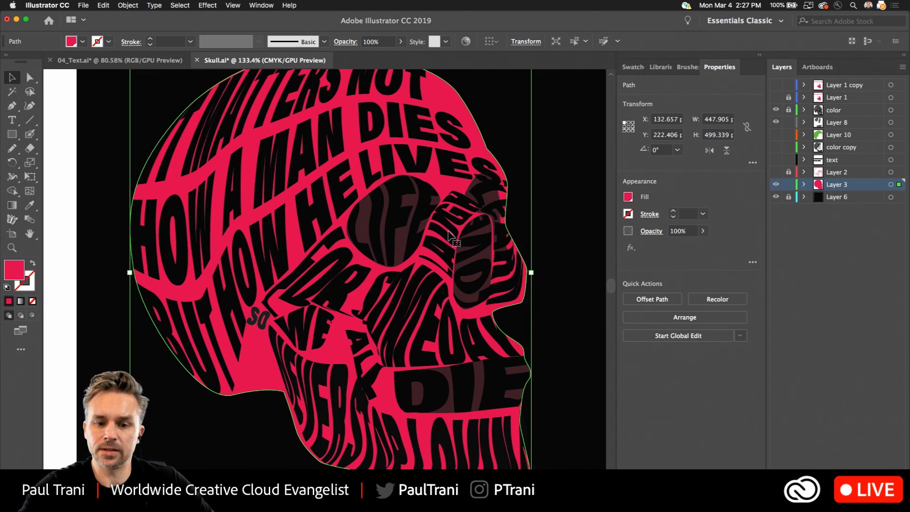
Unlock the color layer and lock Layer 8 so the lettering over the eye socket can be selected
scroll(427, 227, up, 3)
click(346, 183)
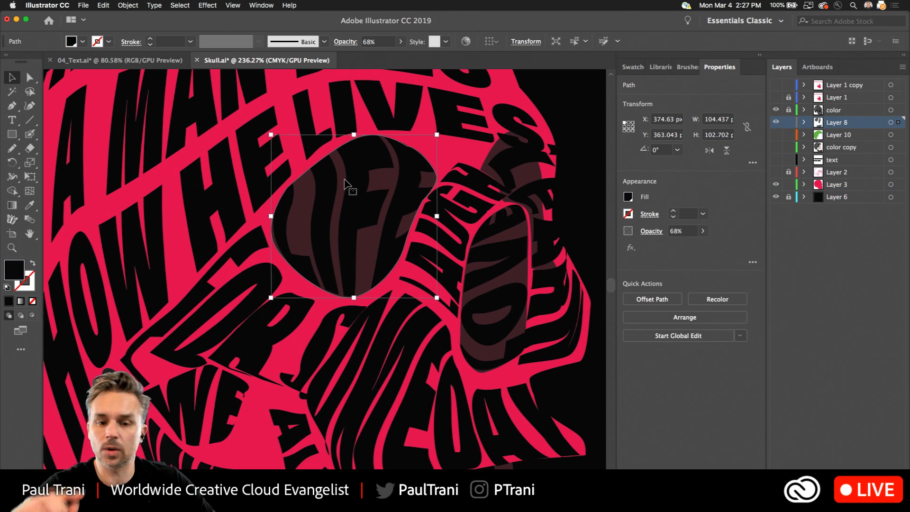
click(788, 110)
click(788, 122)
Edit the text inside the "LIFE" envelope, setting its variable font weight to 644 and width to 95
click(318, 223)
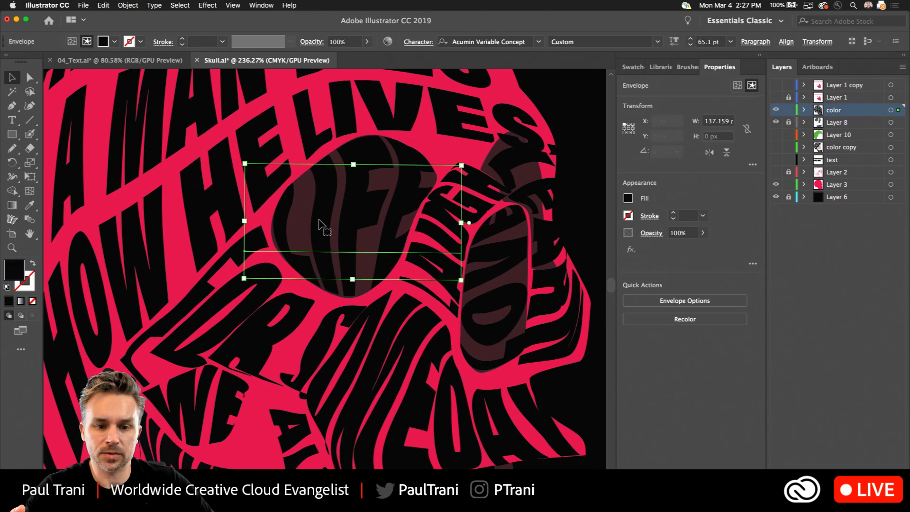
double_click(319, 220)
double_click(322, 219)
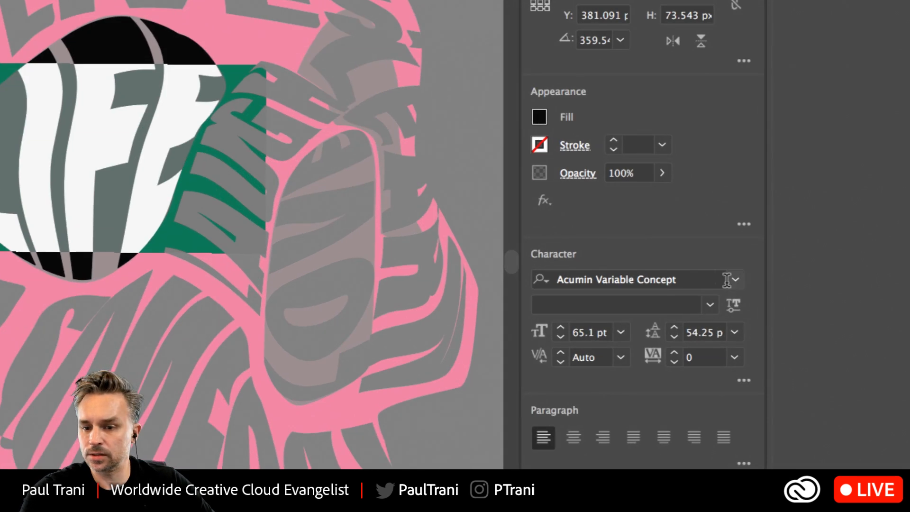
click(734, 304)
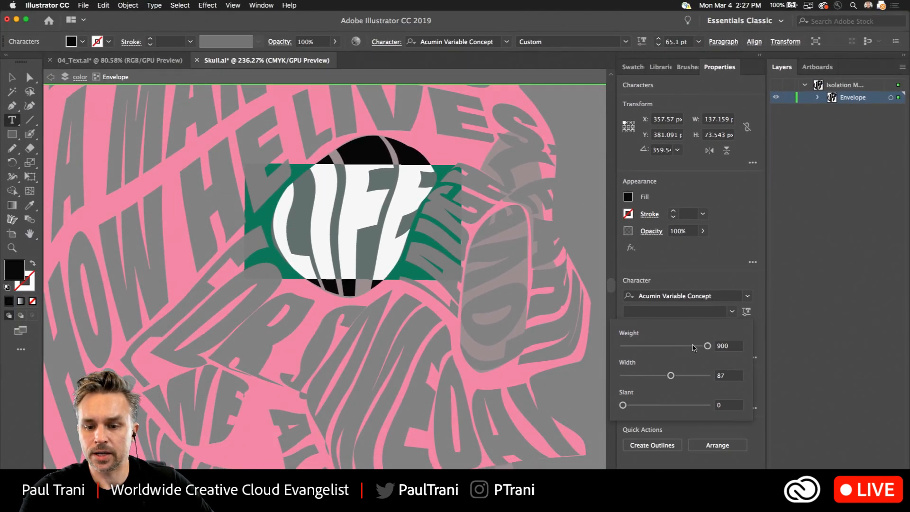
drag(708, 347, 681, 378)
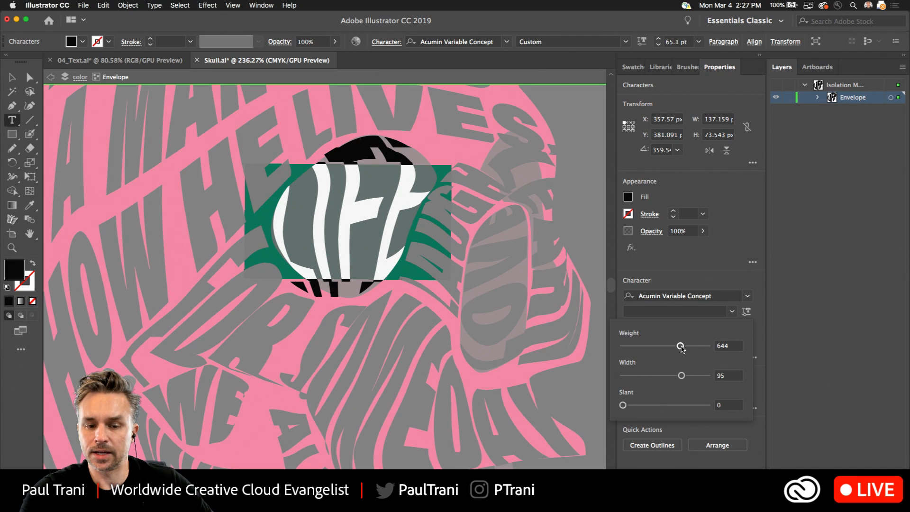
click(630, 196)
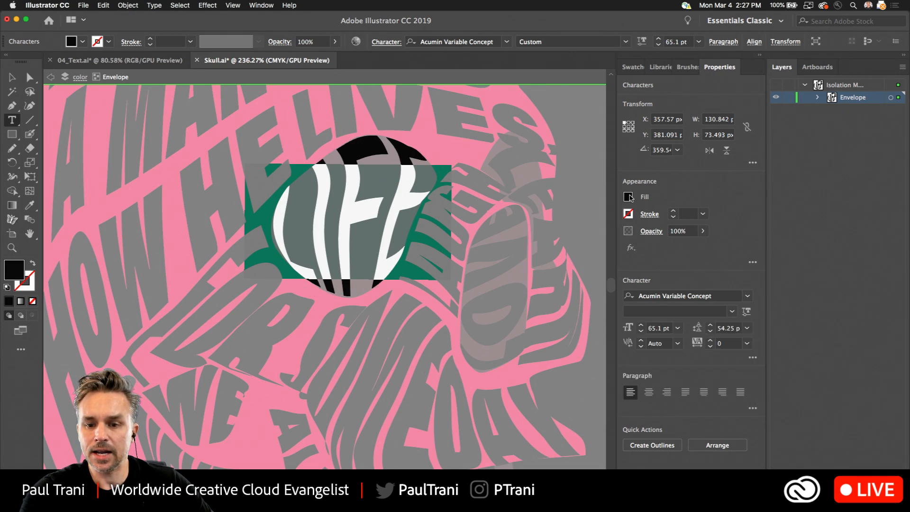
Fill the "LIFE" text with the saved pink swatch, exit isolation mode and switch to the Selection tool
click(629, 196)
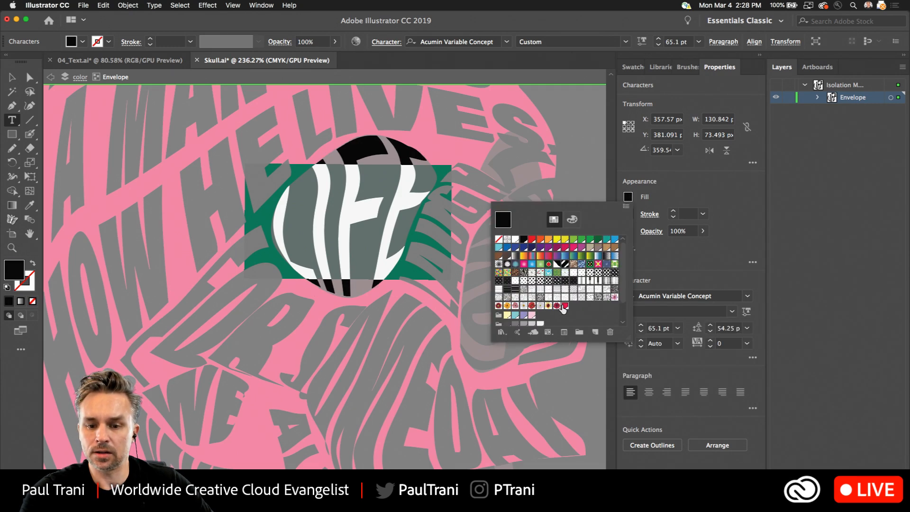
click(562, 308)
click(13, 81)
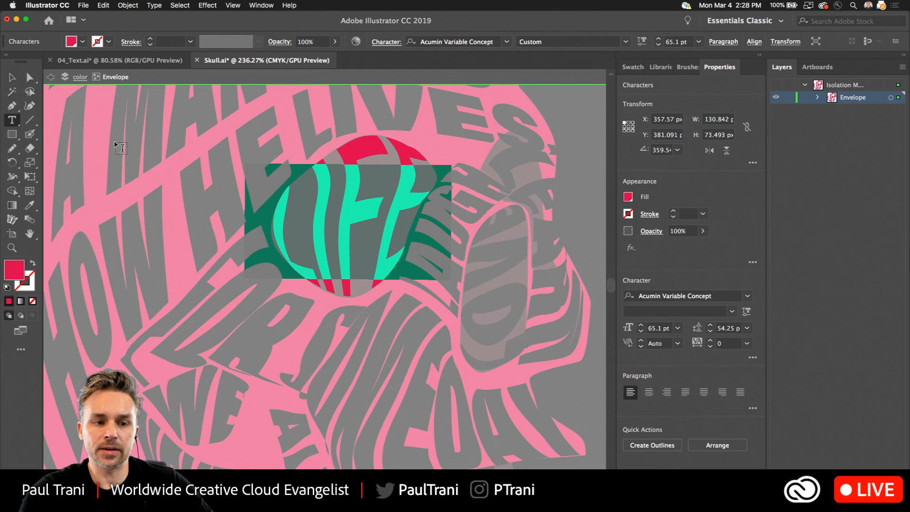
click(50, 78)
click(50, 78)
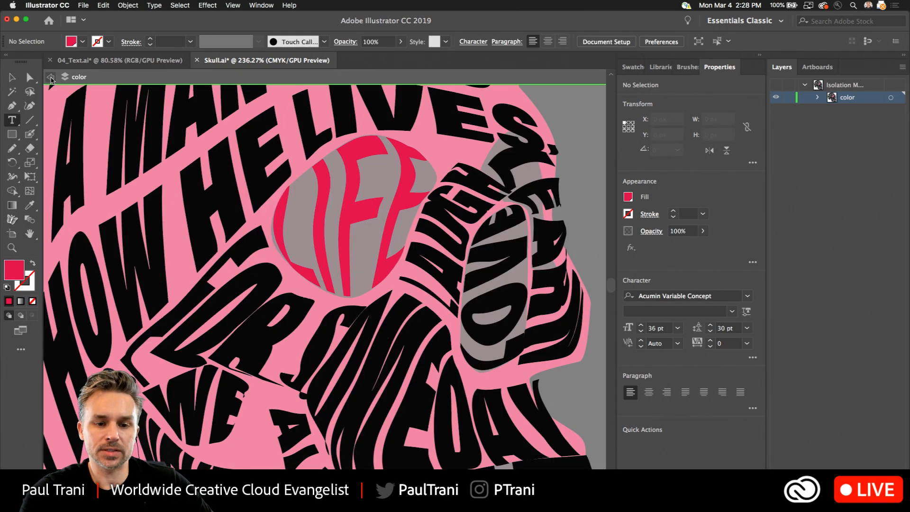
key(v)
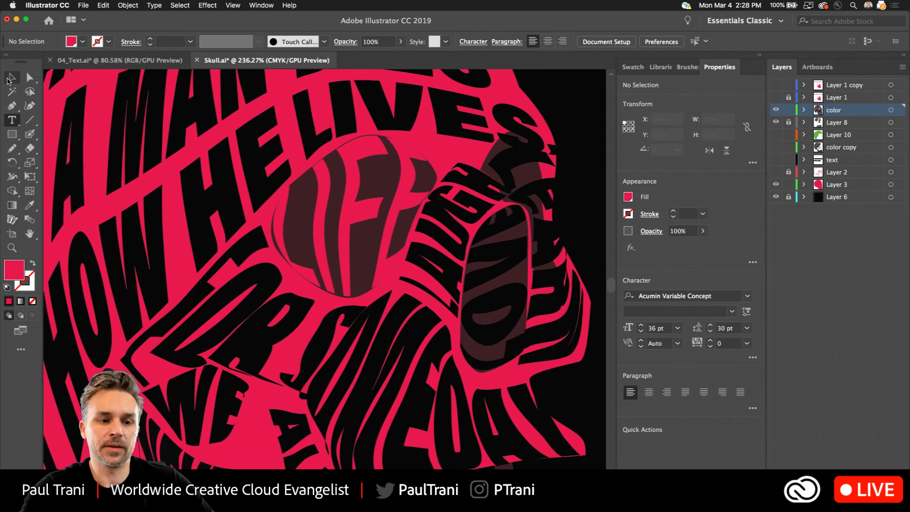
Lock the color layer, unlock Layer 8 and set the eye socket shape's opacity to 100%
scroll(121, 144, down, 5)
scroll(121, 145, up, 3)
scroll(121, 145, left, 4)
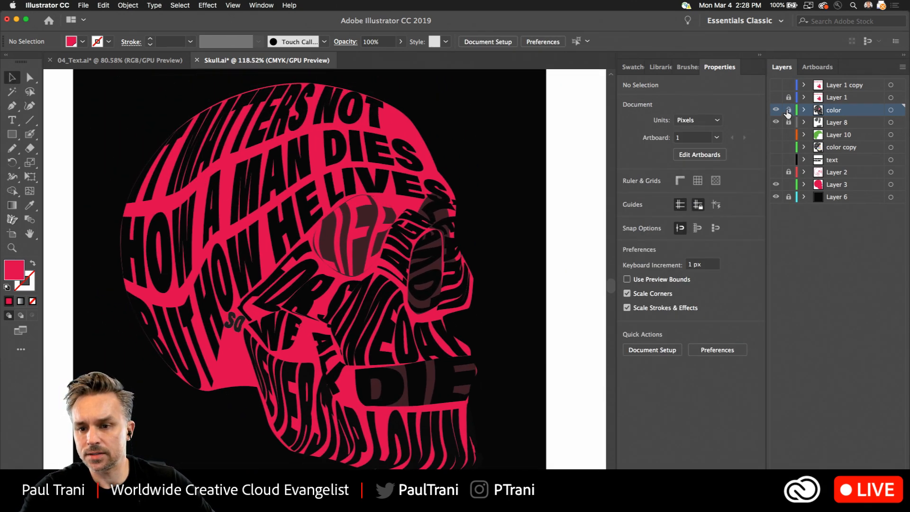
click(345, 232)
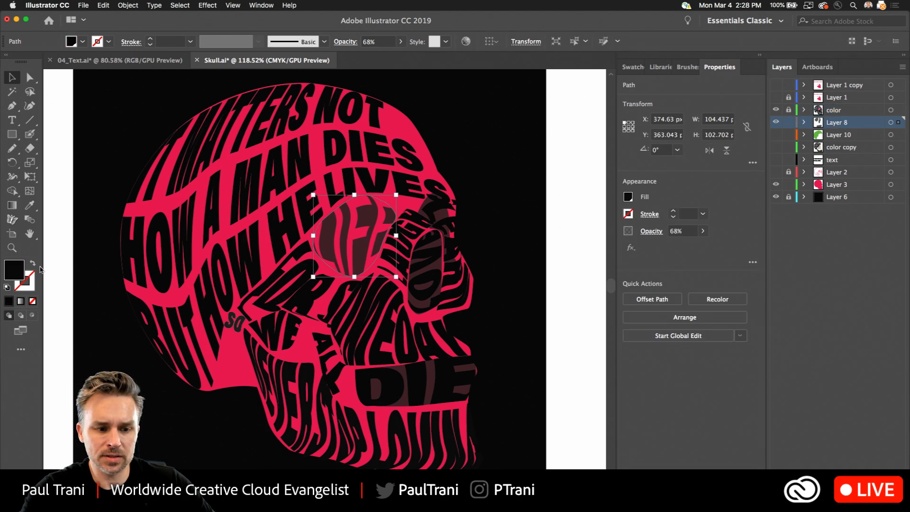
click(703, 231)
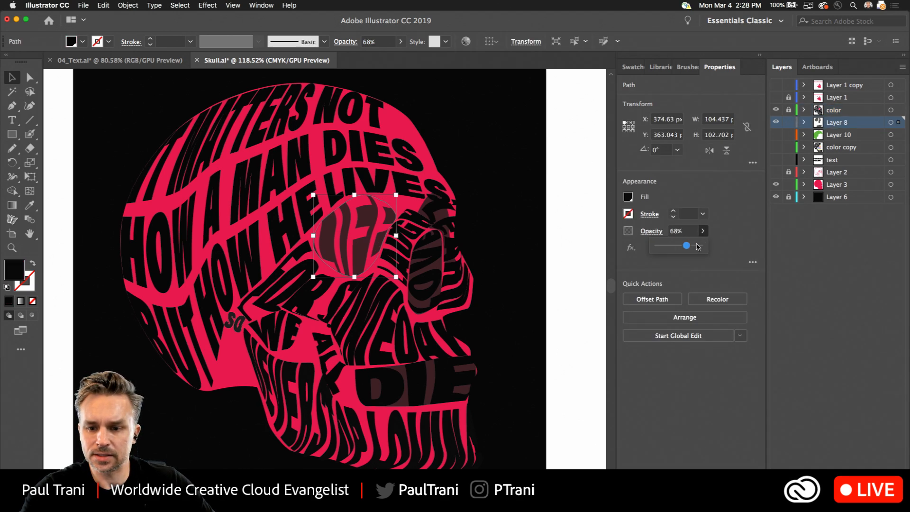
click(701, 246)
click(461, 128)
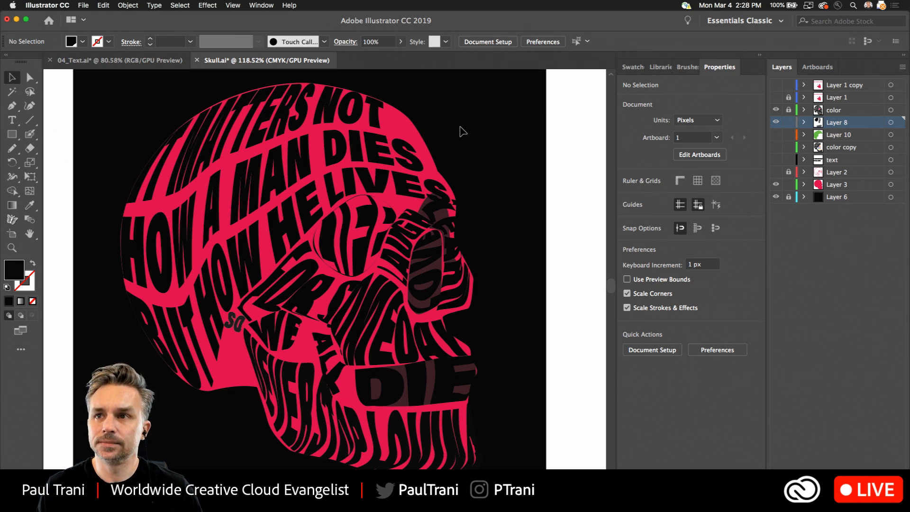
Toggle the visibility of Layer 8 and the color layer to examine the shapes behind the lettering
click(775, 124)
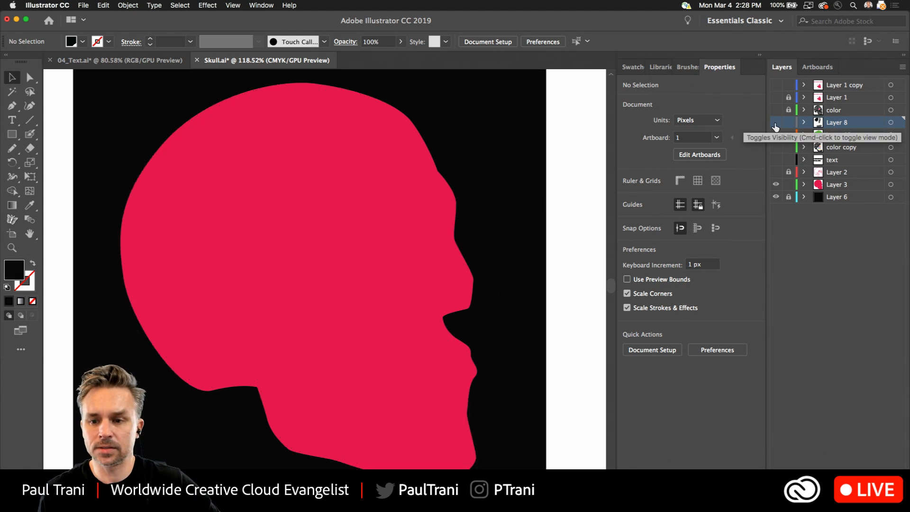
click(776, 123)
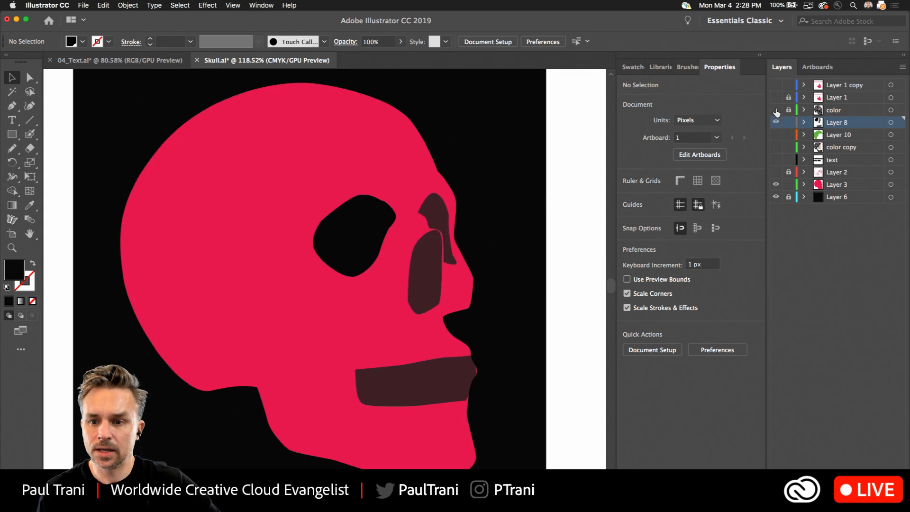
click(776, 110)
Scale the black eye socket shape on Layer 8 down slightly to about 101 × 100 px and deselect it
scroll(374, 247, up, 3)
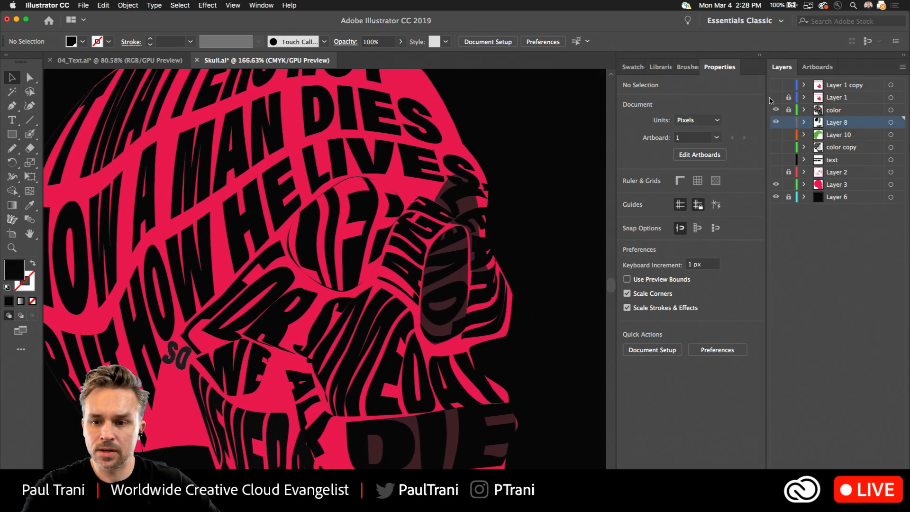
click(304, 247)
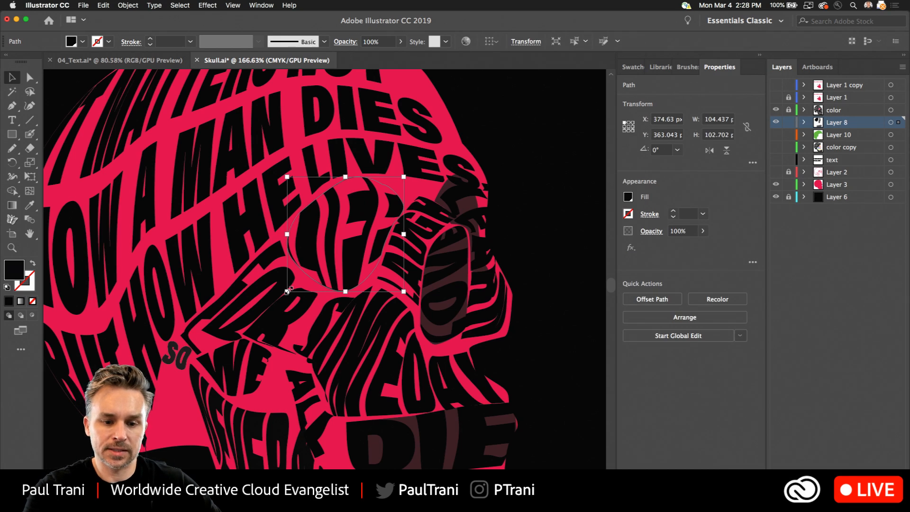
drag(290, 290, 291, 290)
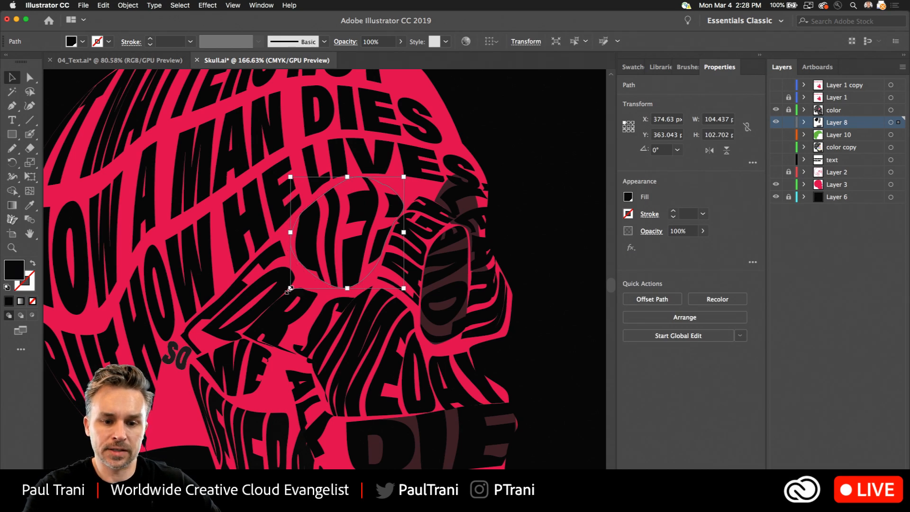
click(528, 151)
scroll(272, 156, down, 5)
scroll(180, 145, up, 5)
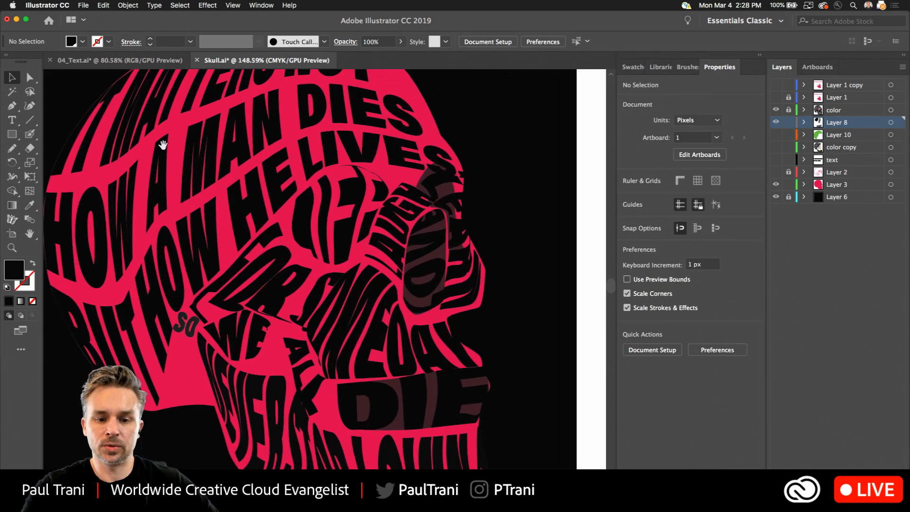
scroll(194, 156, down, 4)
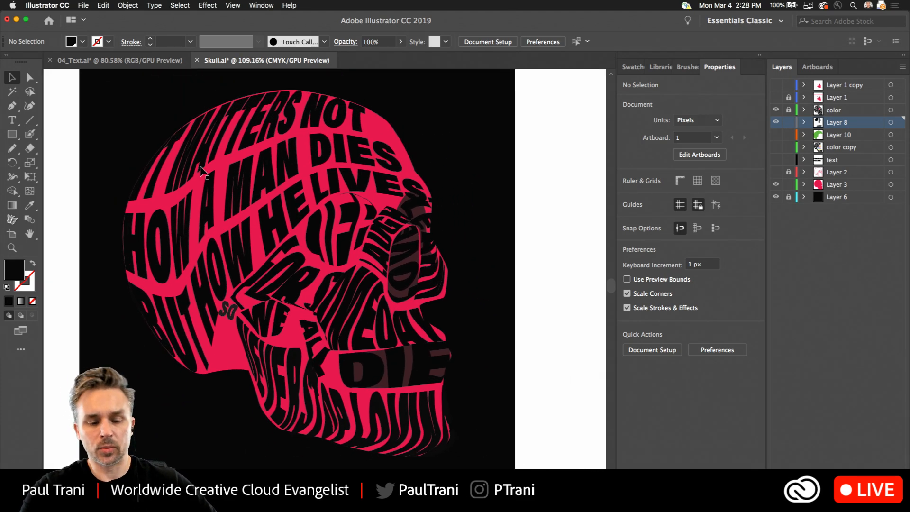
scroll(195, 175, up, 2)
scroll(196, 178, up, 2)
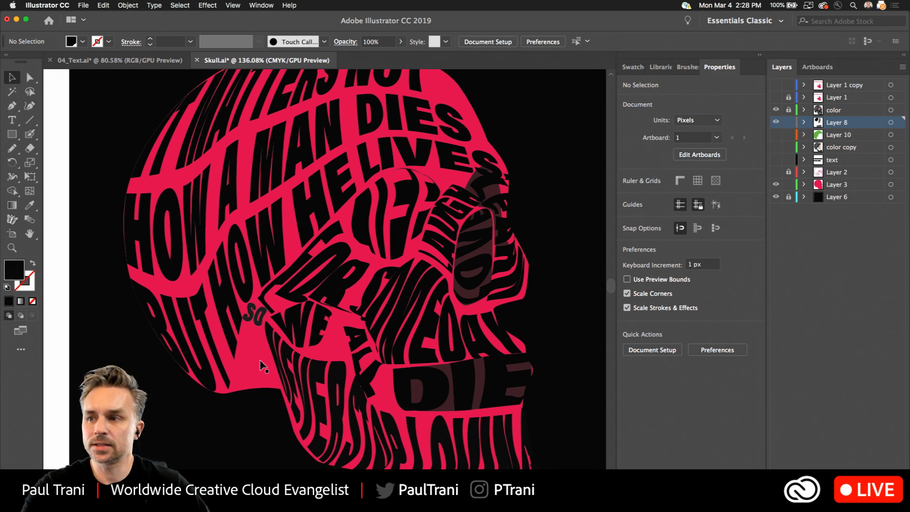
Switch to the 04_Text.ai document and release the envelope distortion of the "MOBY DICK" lettering
click(114, 60)
scroll(324, 216, right, 5)
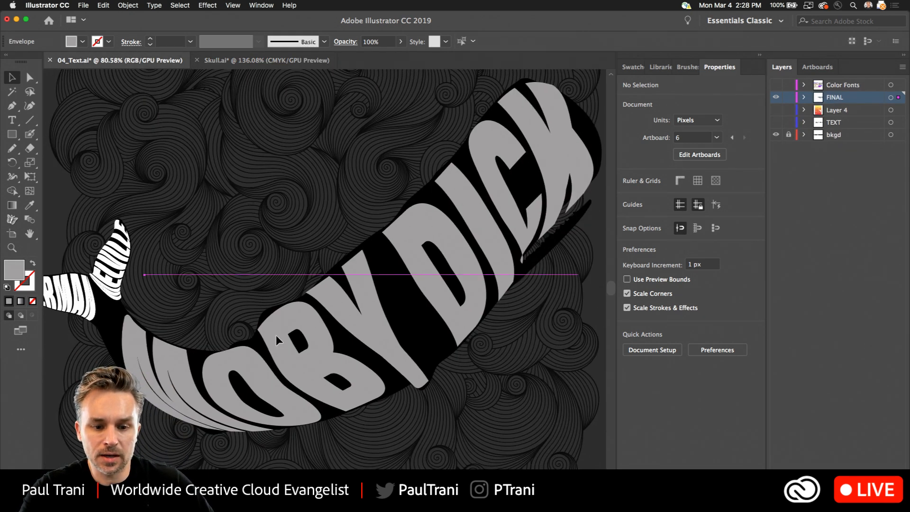
click(276, 335)
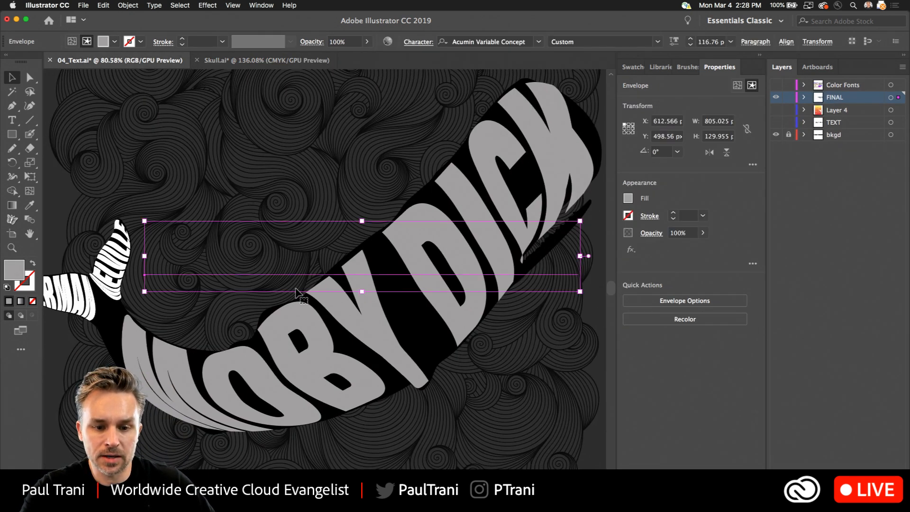
click(120, 5)
mouse_move(180, 243)
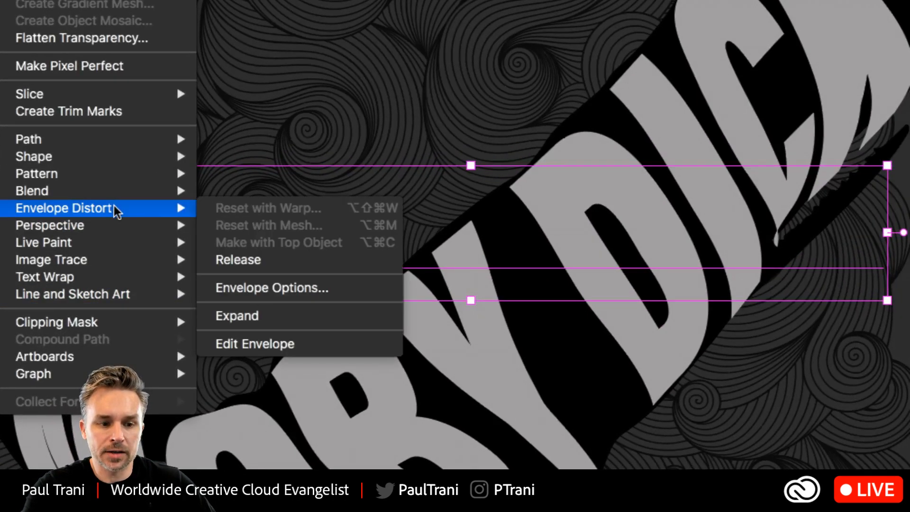
click(299, 260)
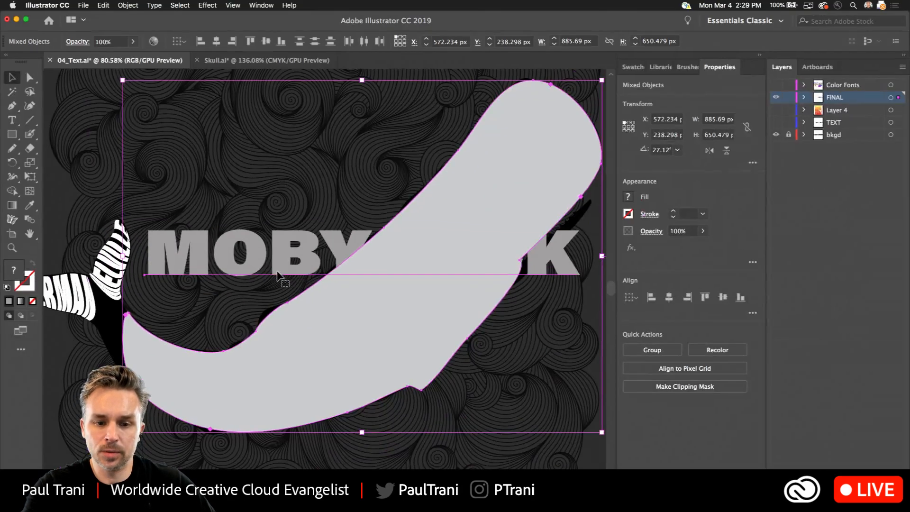
click(119, 201)
Set the opacity of the released whale body mesh to 49%
click(405, 283)
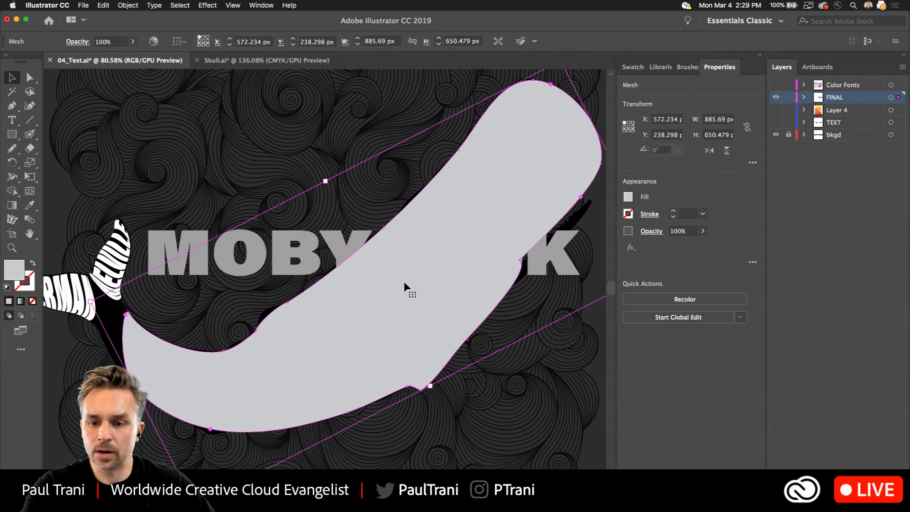
click(703, 230)
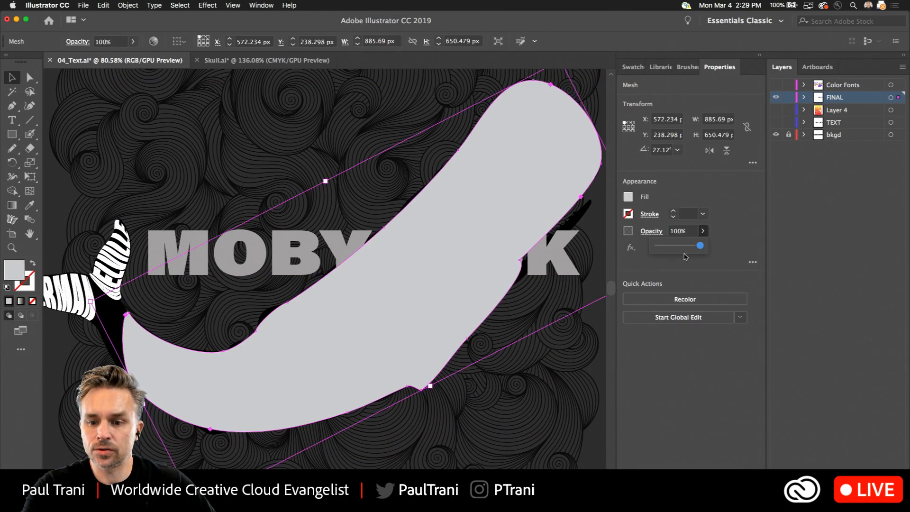
drag(703, 245, 680, 248)
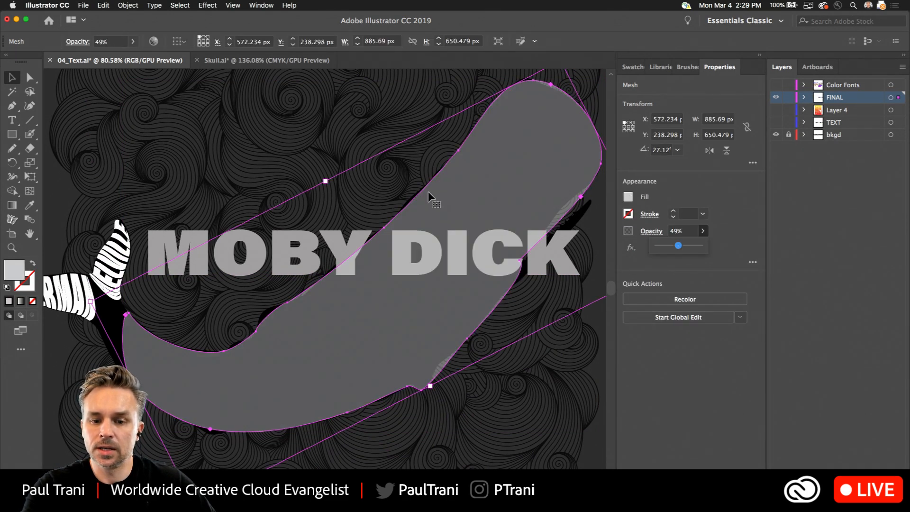
Warp the "MOBY DICK" text into the whale body mesh using Envelope Distort with the top object
click(245, 251)
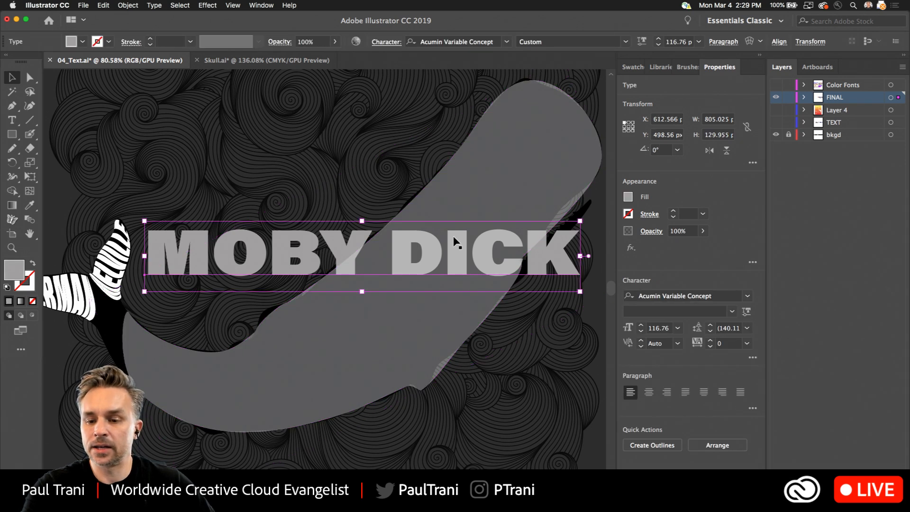
shift+click(479, 164)
click(123, 6)
mouse_move(162, 243)
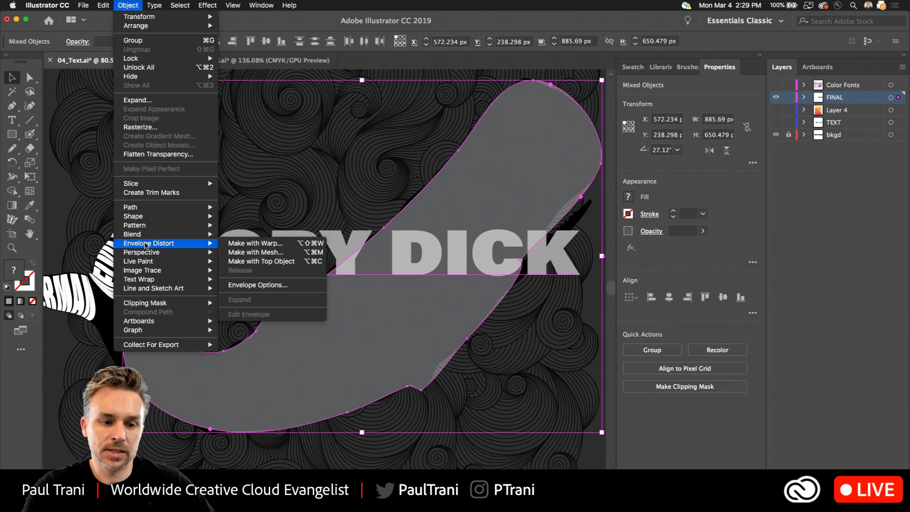
click(241, 262)
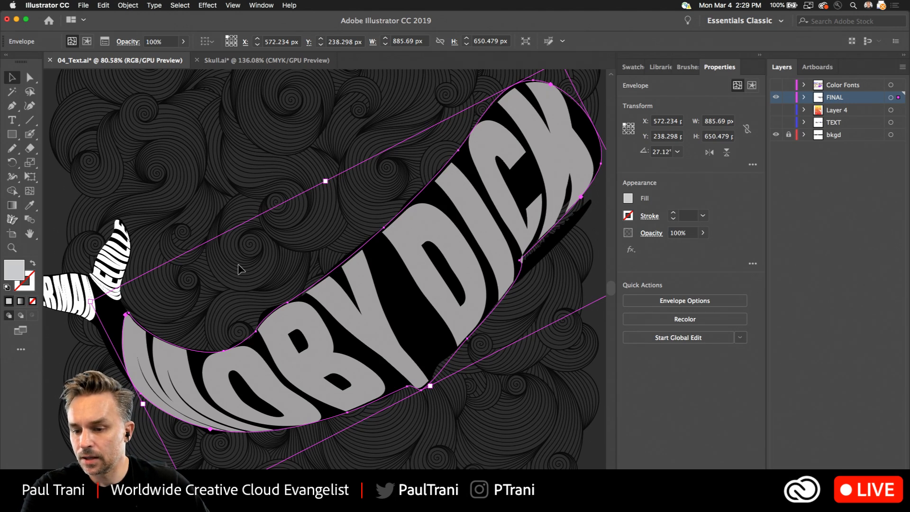
Return to the Skull.ai document and look over the skull artwork and the empty canvas beneath it
click(224, 63)
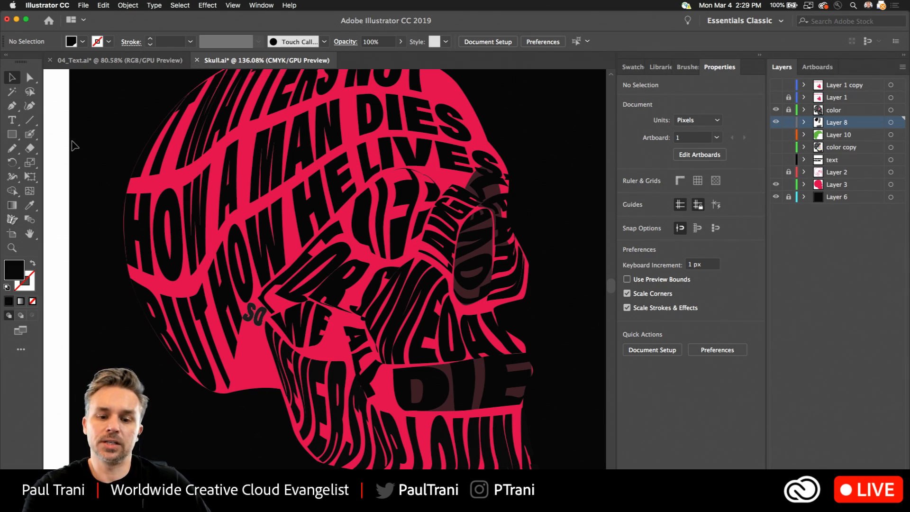
scroll(370, 222, down, 1)
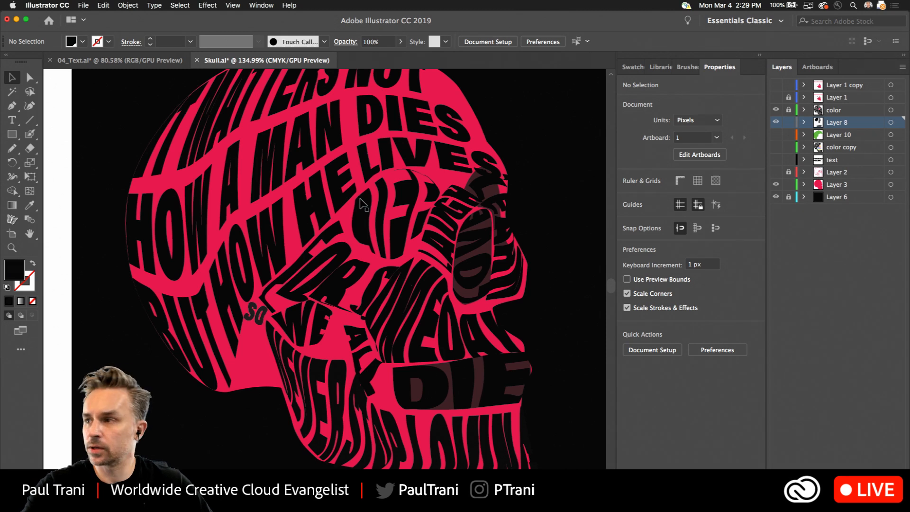
scroll(326, 211, up, 1)
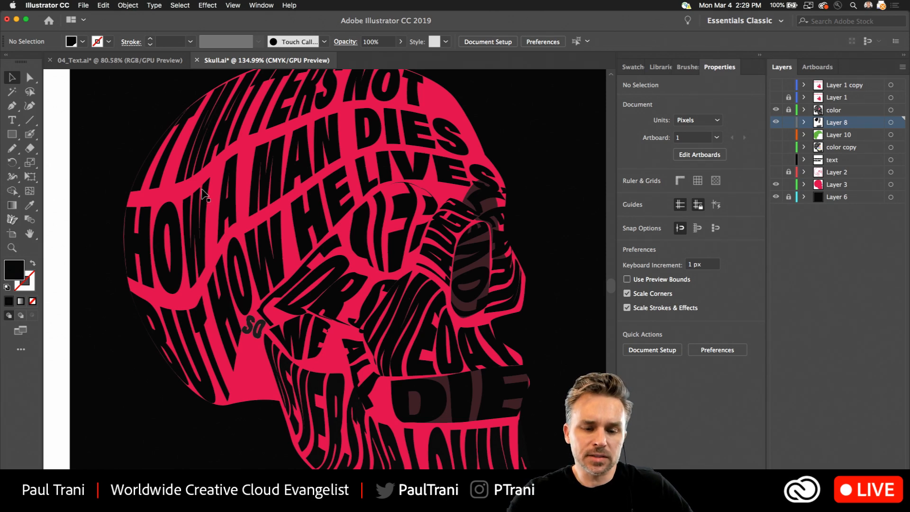
scroll(206, 195, down, 5)
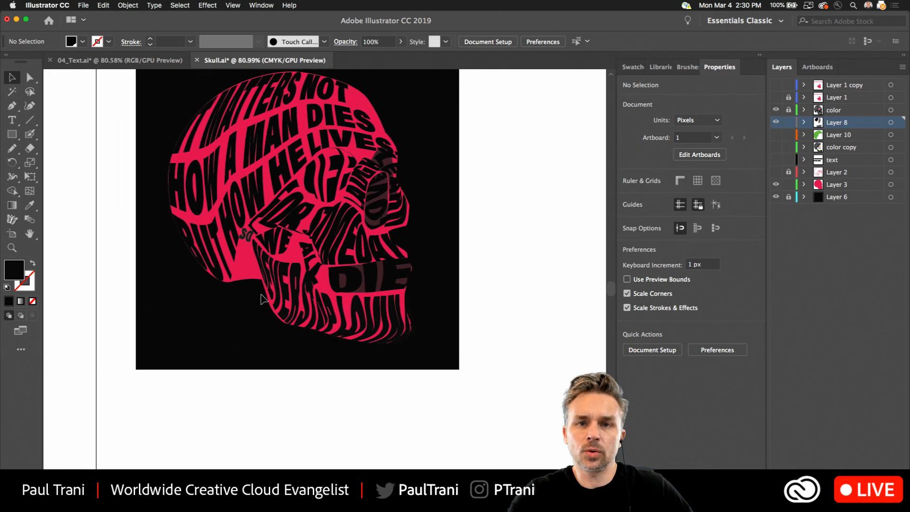
scroll(264, 299, down, 8)
Add the point text "LIVE" on the empty white canvas below the skull's black background
click(12, 120)
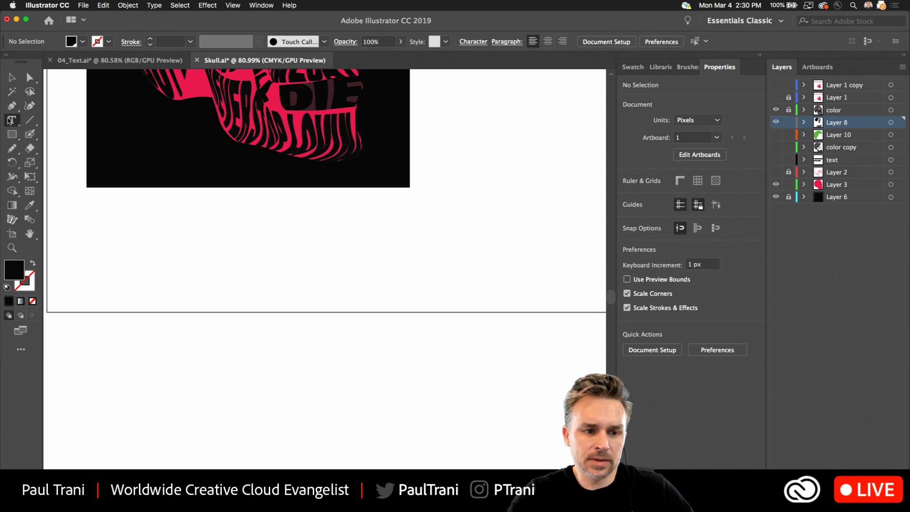
click(238, 265)
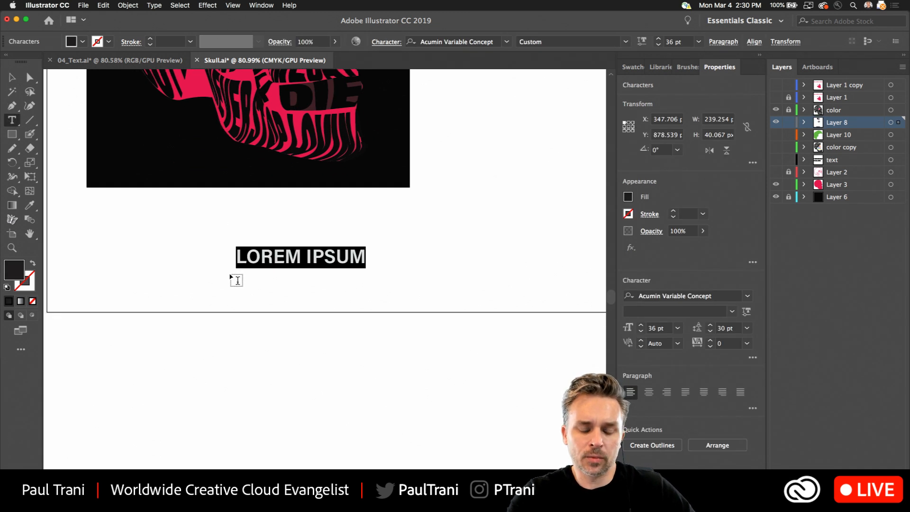
text(LIVE)
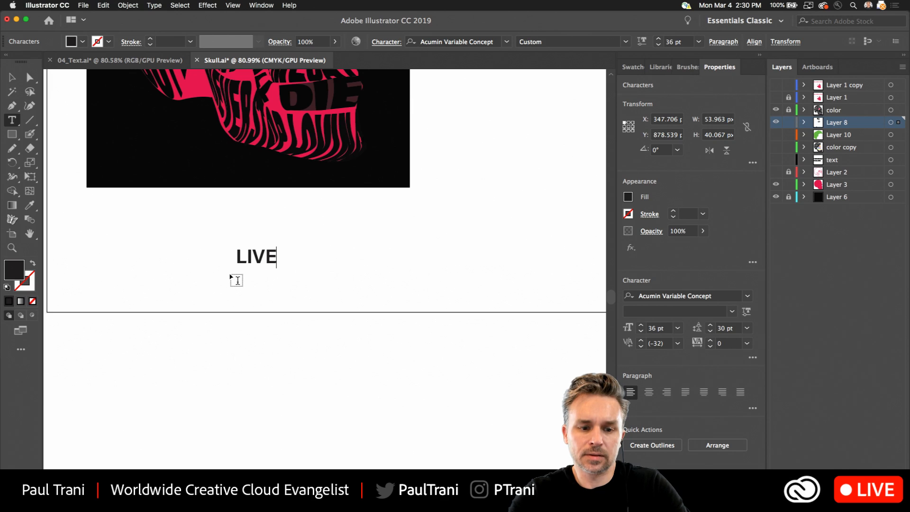
key(BackSpace)
key(BackSpace)
text(VE)
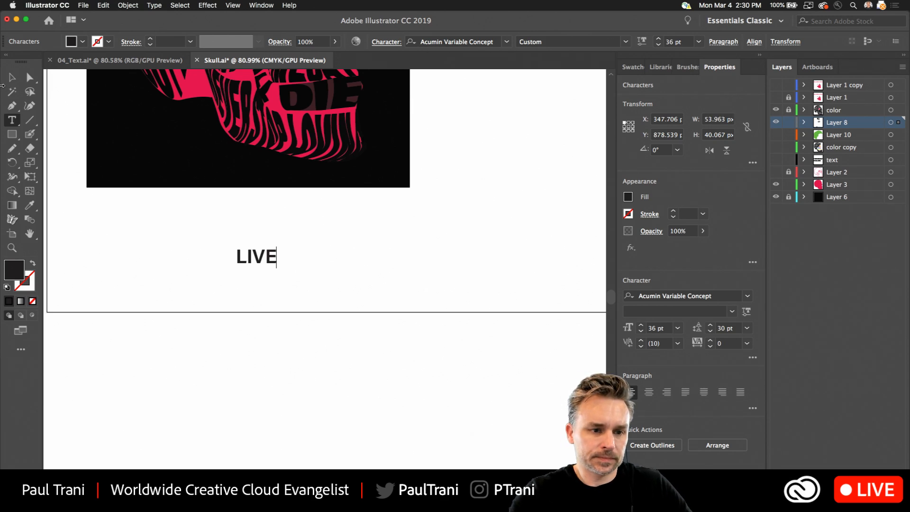
key(Escape)
Hide the color layer and select the black eye socket shape on Layer 8
scroll(171, 131, up, 2)
scroll(172, 131, up, 2)
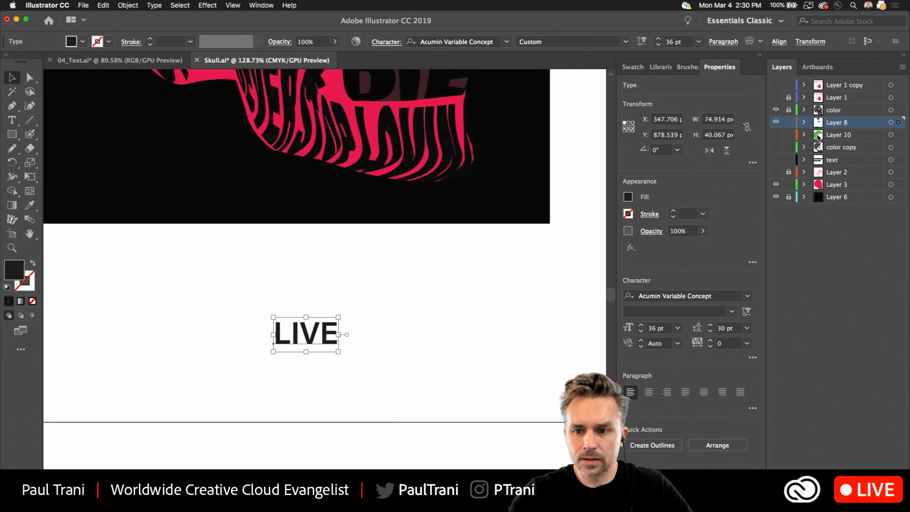
click(776, 122)
scroll(383, 193, up, 10)
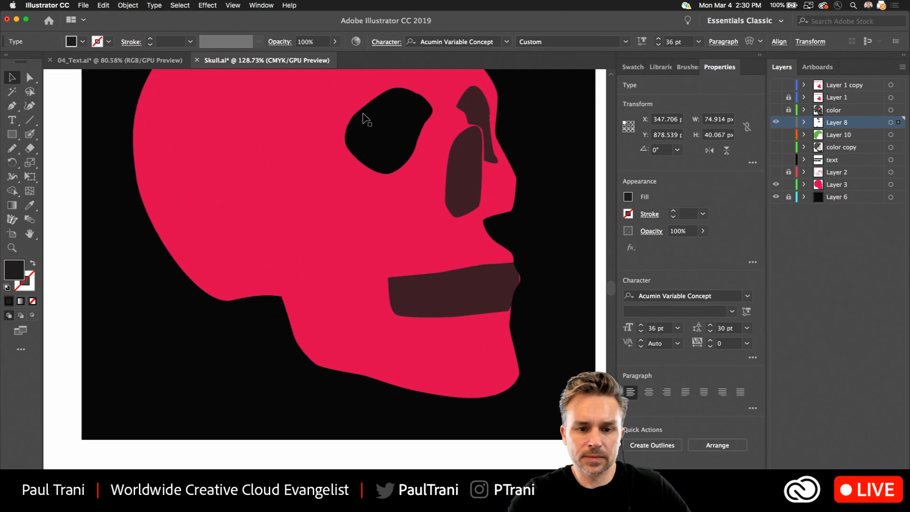
click(362, 132)
key(c)
key(super+v)
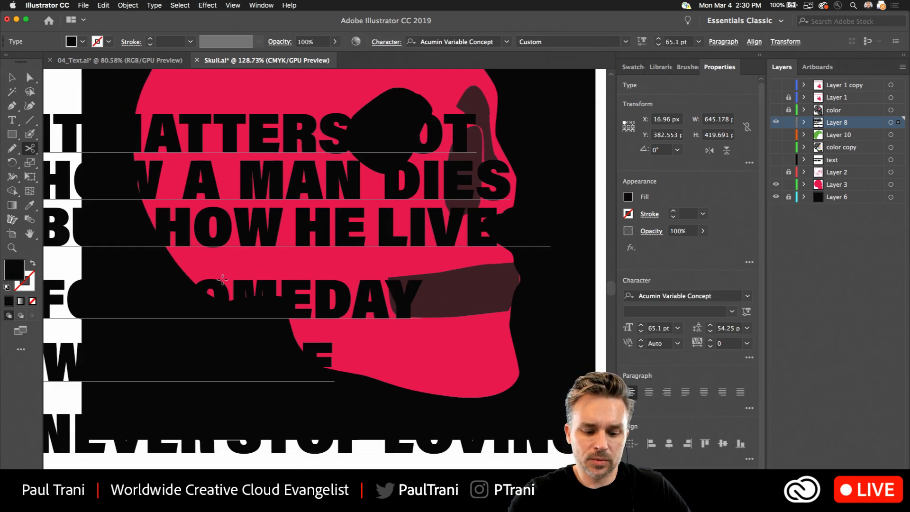
key(z)
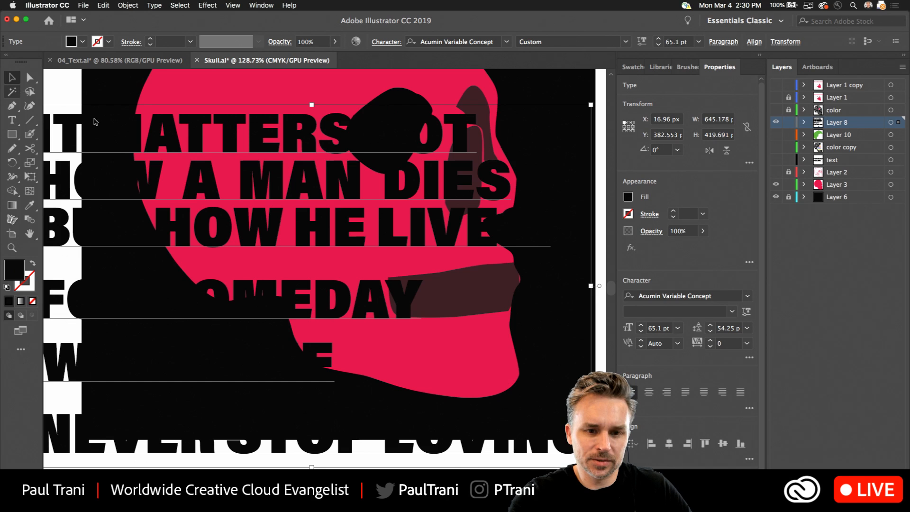
key(super+z)
Copy the black eye socket shape and paste a duplicate of it onto Layer 8
key(super+c)
key(super+v)
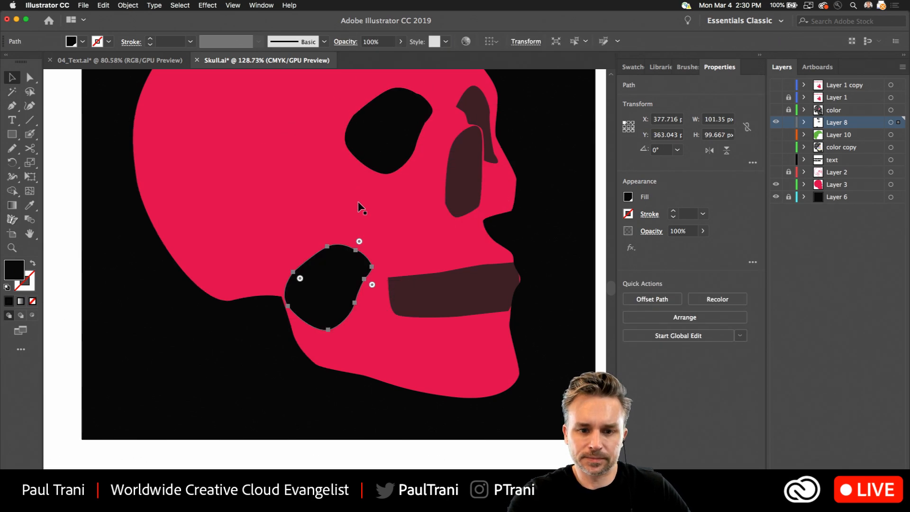
Move the duplicated eye socket shape onto the white canvas beside the "LIVE" text and fill it with red
scroll(305, 249, down, 5)
drag(295, 92, 249, 348)
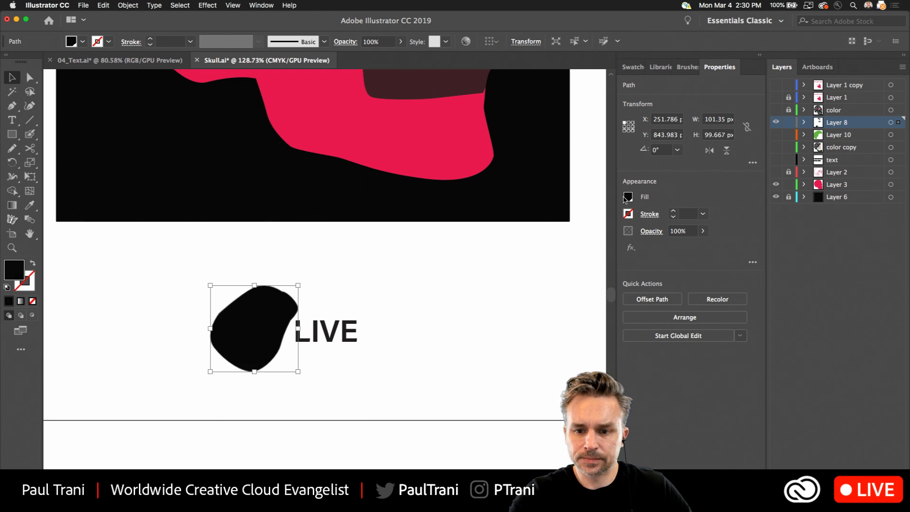
click(627, 198)
click(532, 239)
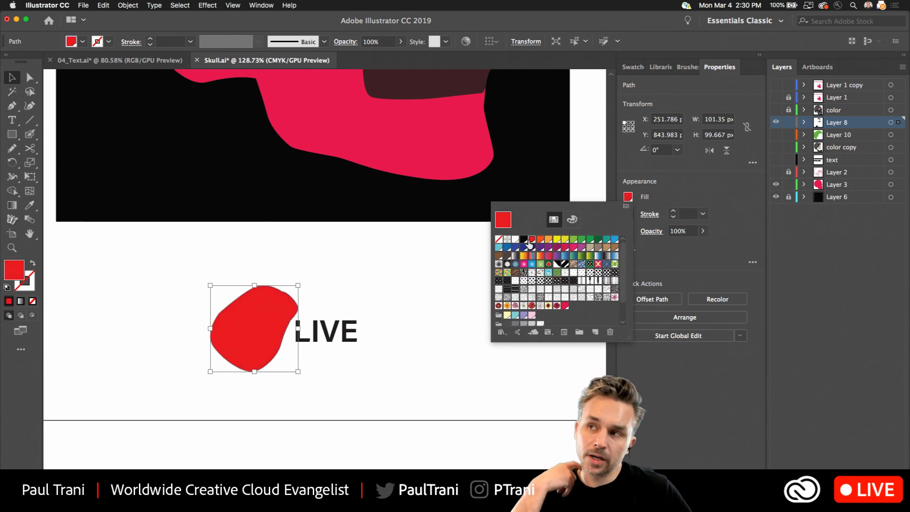
click(333, 297)
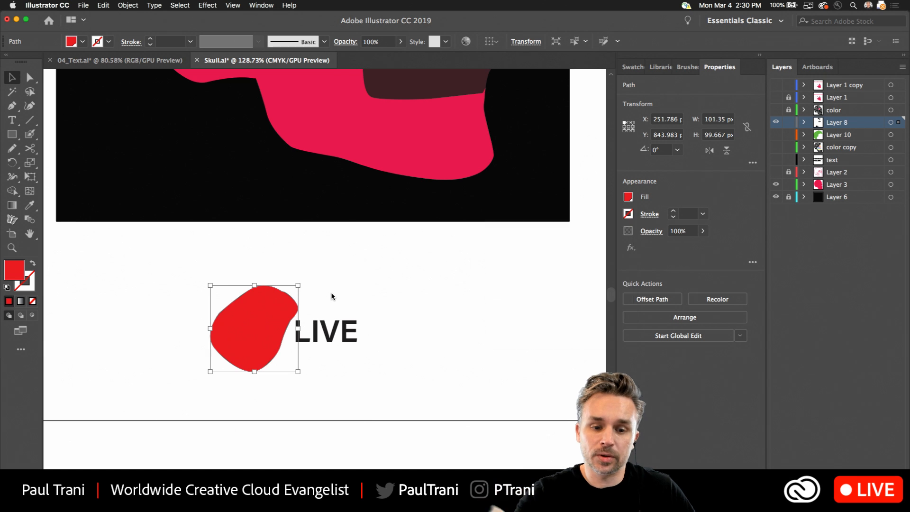
Lower the red shape's opacity so it is translucent and position it over the "LIVE" text
click(702, 232)
click(672, 246)
drag(264, 333, 340, 302)
Convert the "LIVE" text to outlines
drag(220, 245, 445, 345)
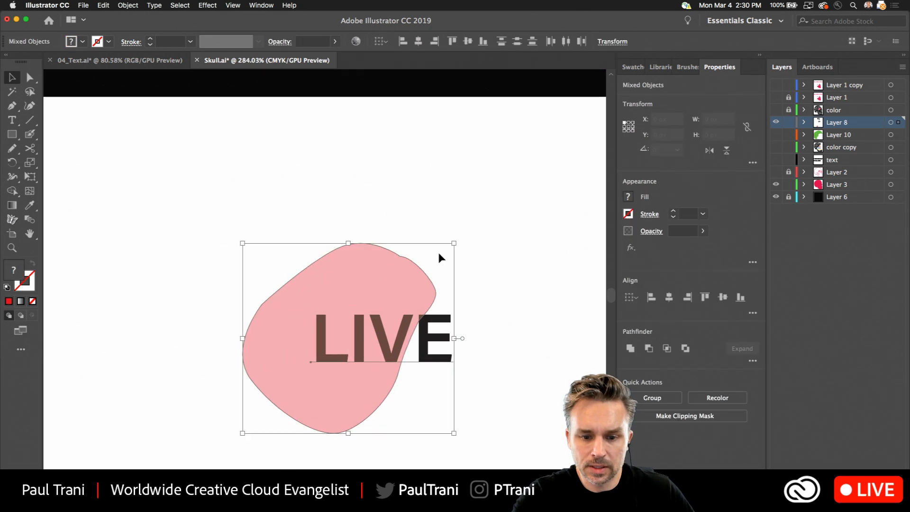
click(439, 258)
click(434, 339)
click(153, 5)
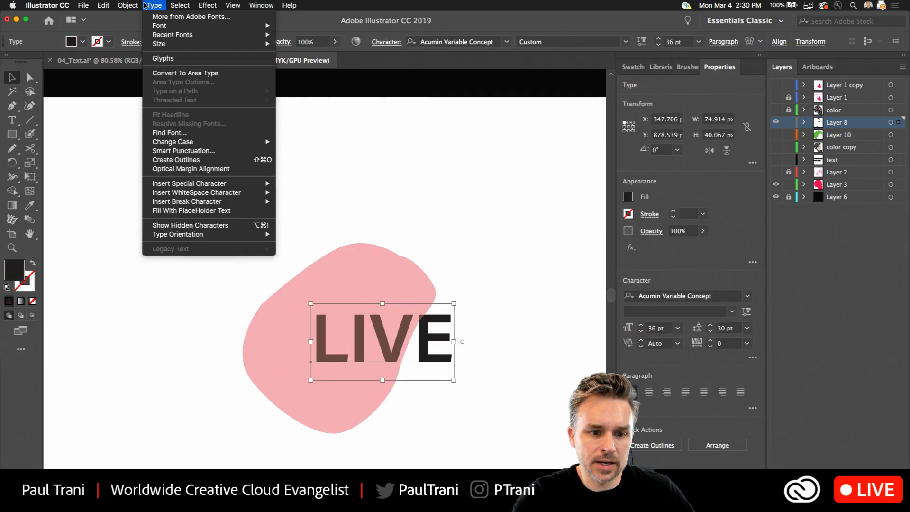
click(175, 160)
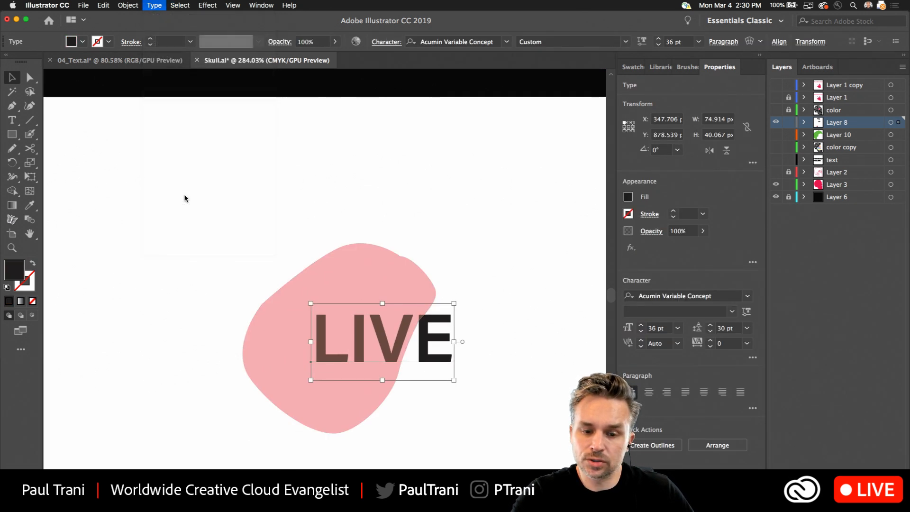
click(291, 209)
Distort the outlined "LIVE" lettering into the translucent eye socket shape using Envelope Distort with Make with Top Object
drag(234, 258, 439, 417)
click(128, 6)
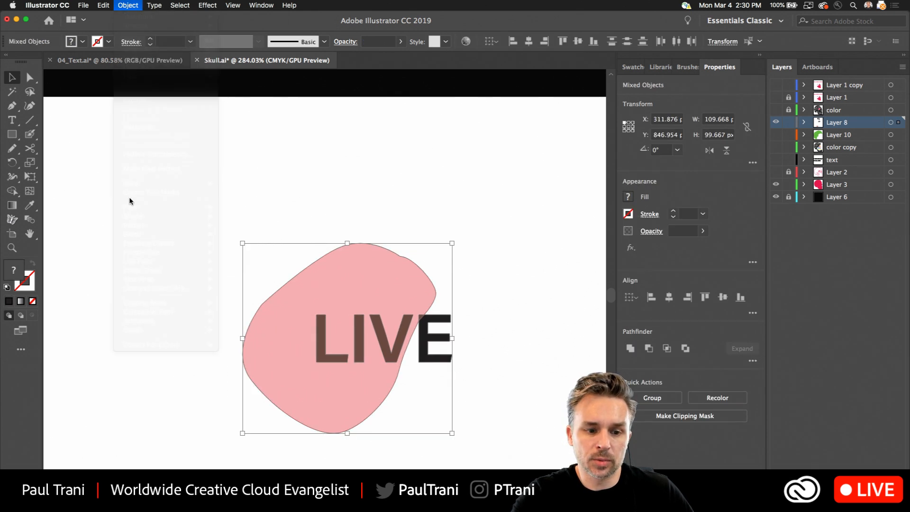
click(128, 6)
mouse_move(158, 242)
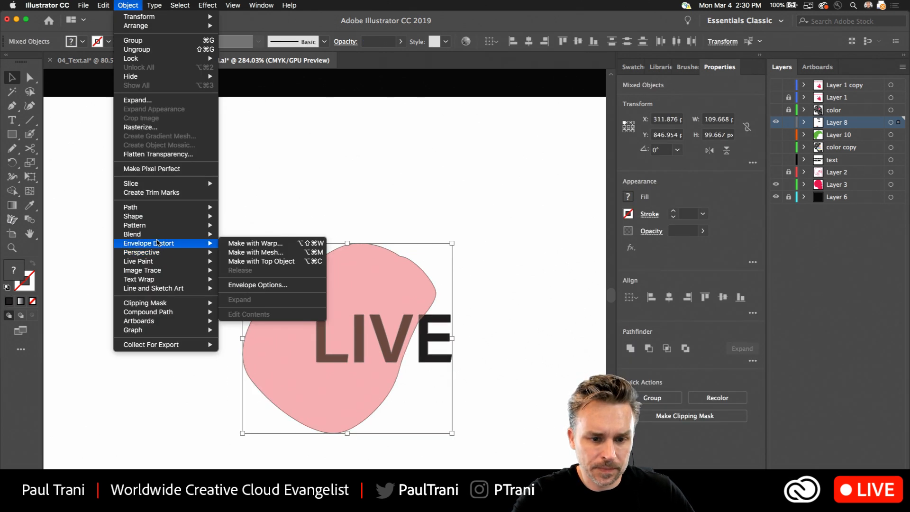
click(275, 264)
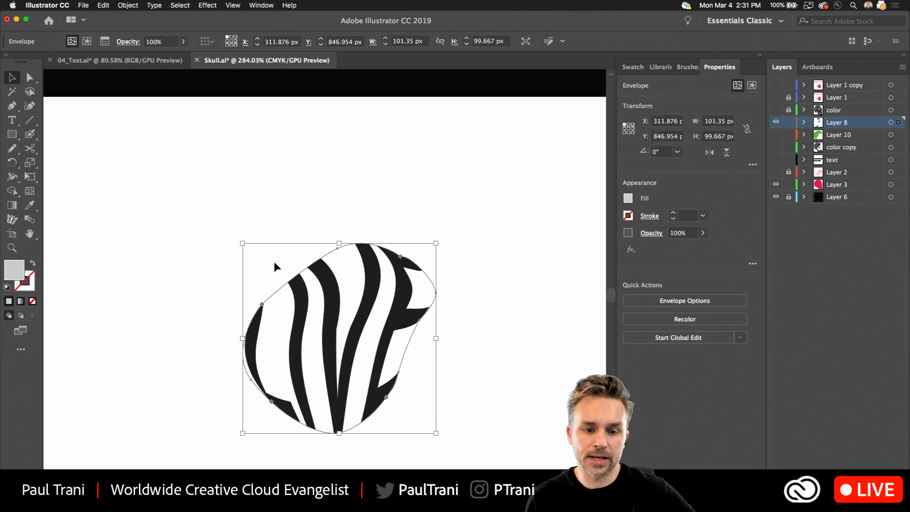
click(270, 209)
Return to the skull artwork and look through the list of available scripts without running one
scroll(207, 217, down, 1)
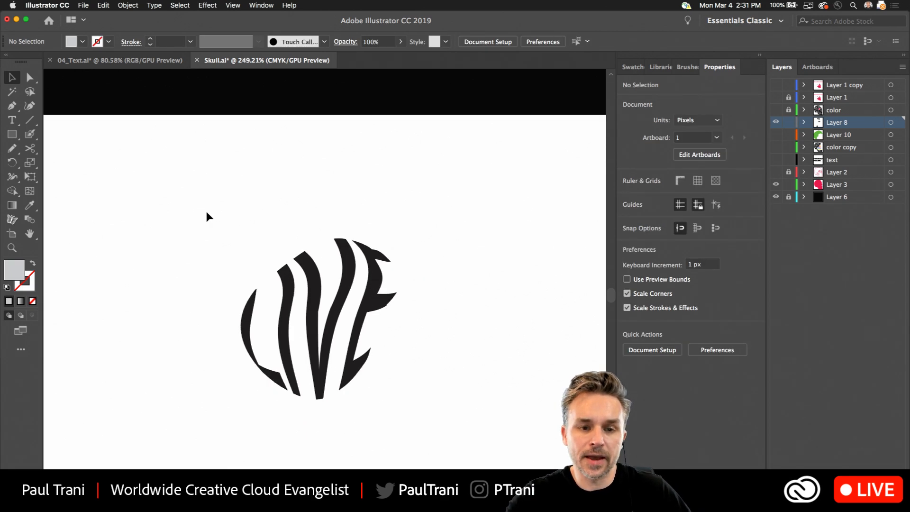
scroll(207, 217, down, 3)
drag(186, 146, 186, 504)
drag(176, 221, 178, 285)
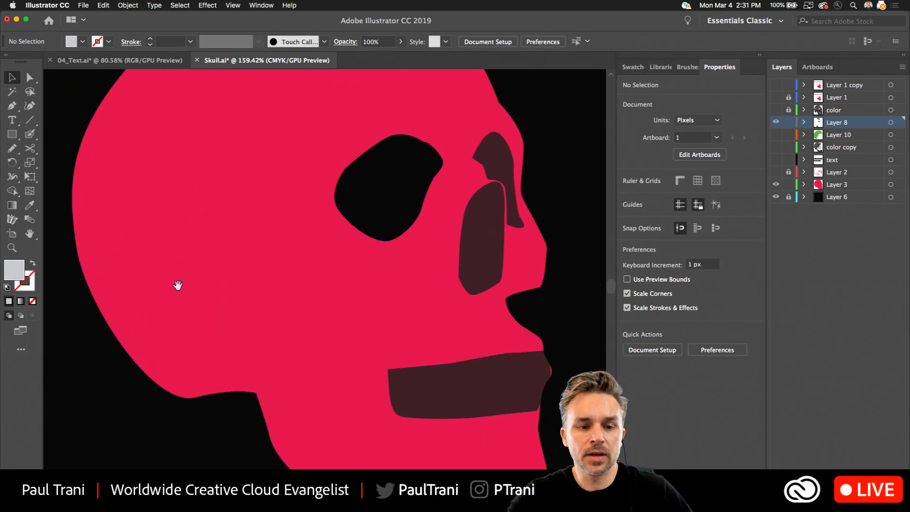
click(47, 5)
mouse_move(77, 5)
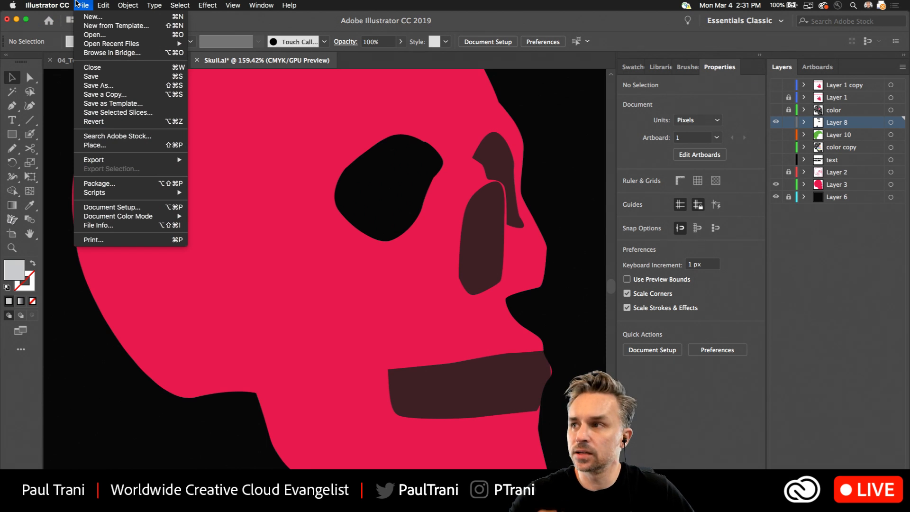
mouse_move(98, 195)
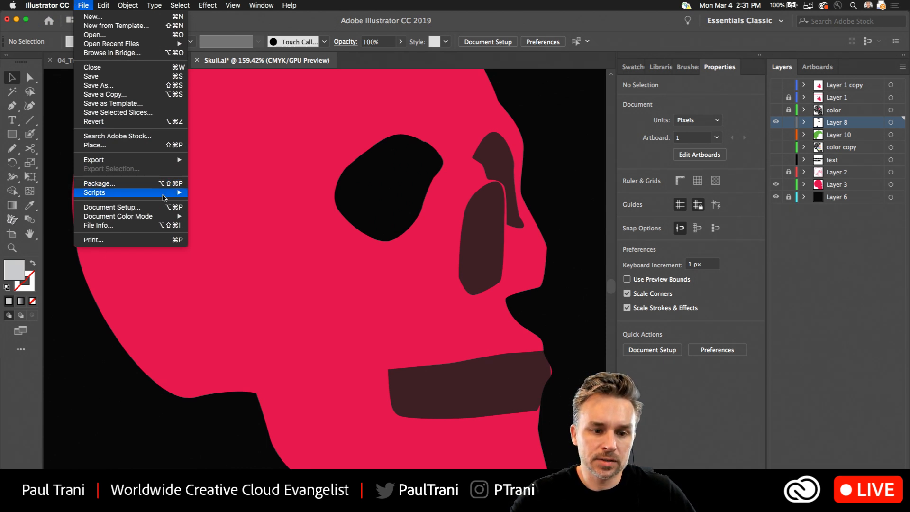
mouse_move(160, 195)
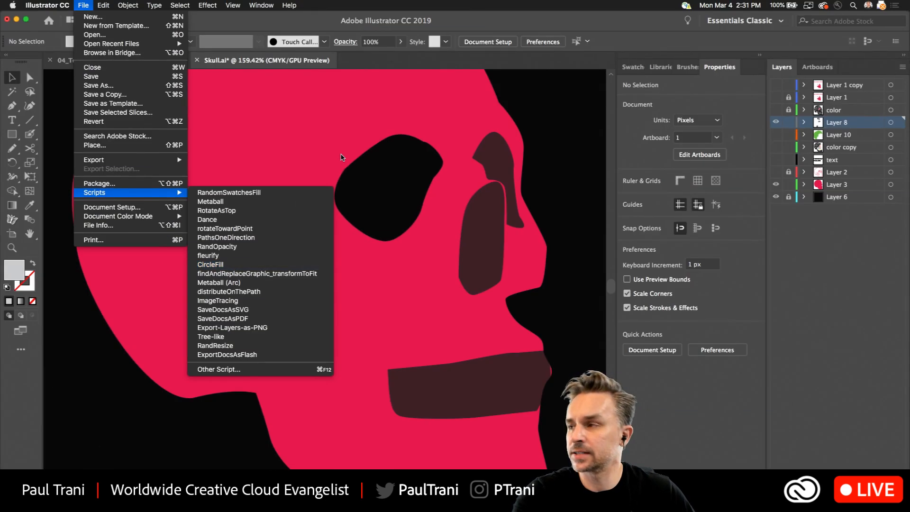
click(453, 106)
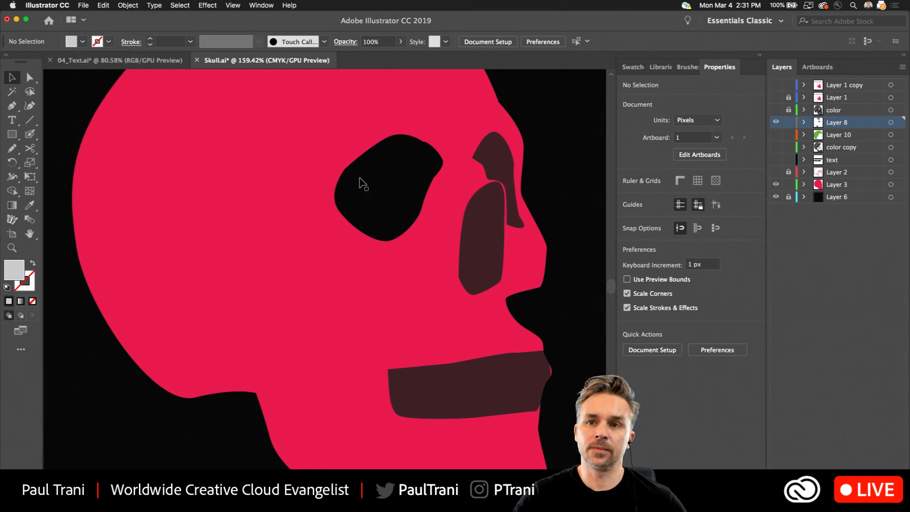